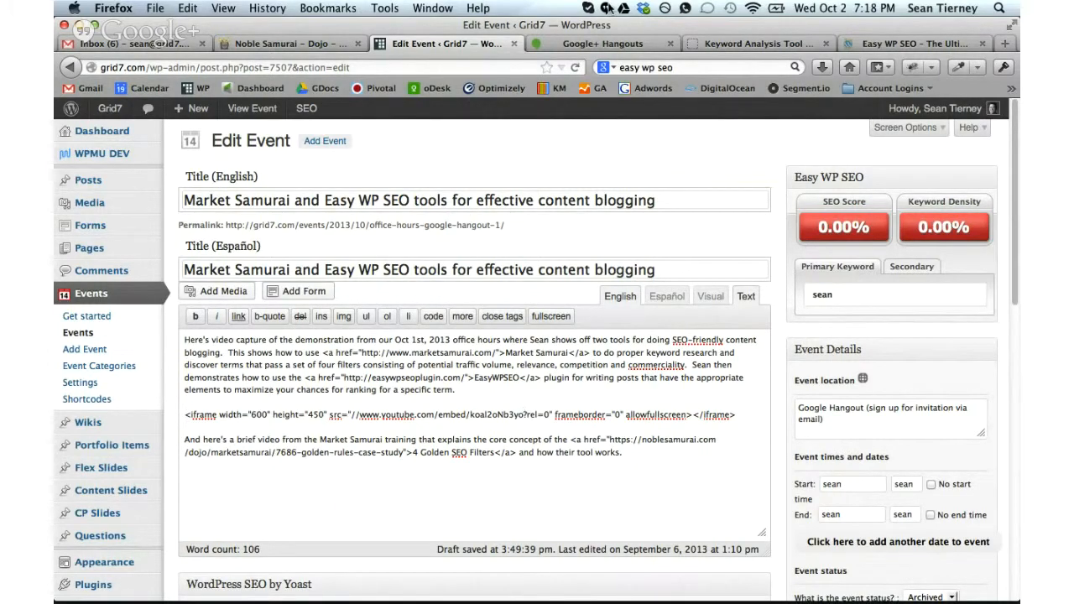
Launch Market Samurai and decline the offered version update.
mouse_move(619, 601)
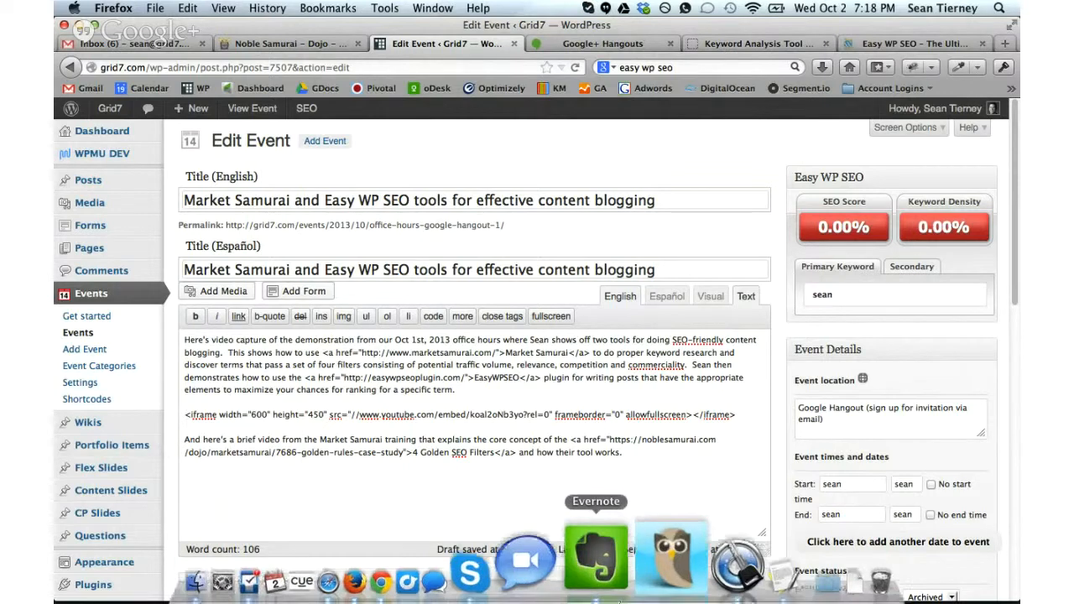
key("super+space")
type("m")
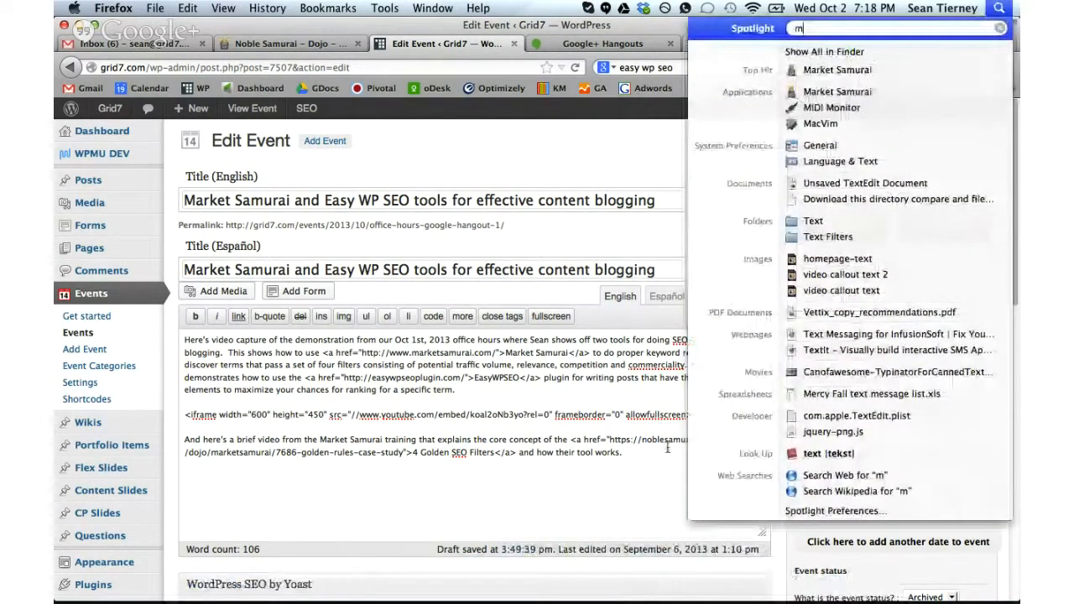
key("Return")
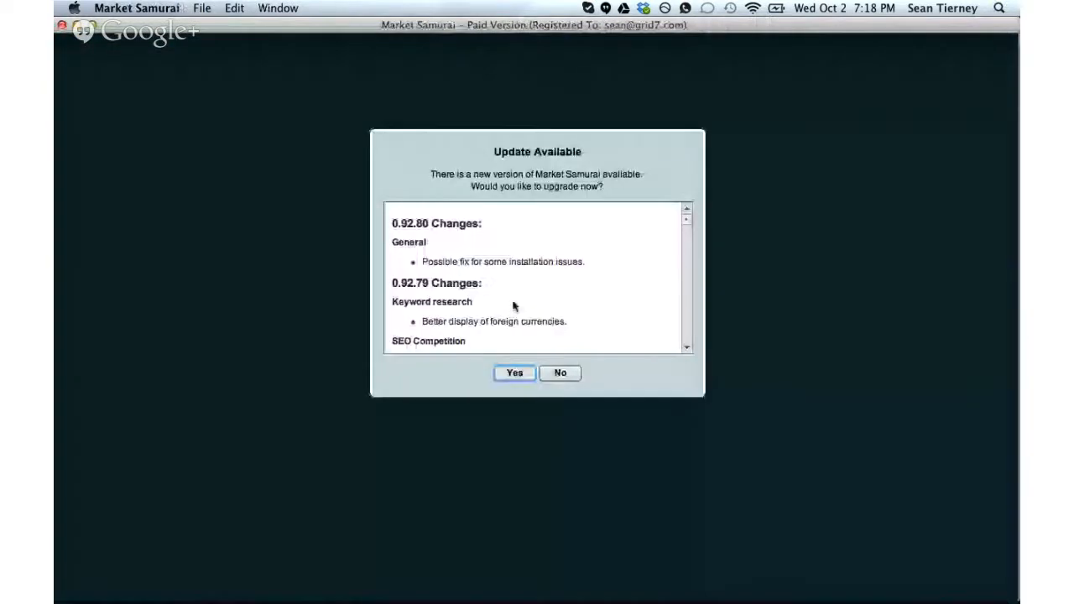
left_click(561, 374)
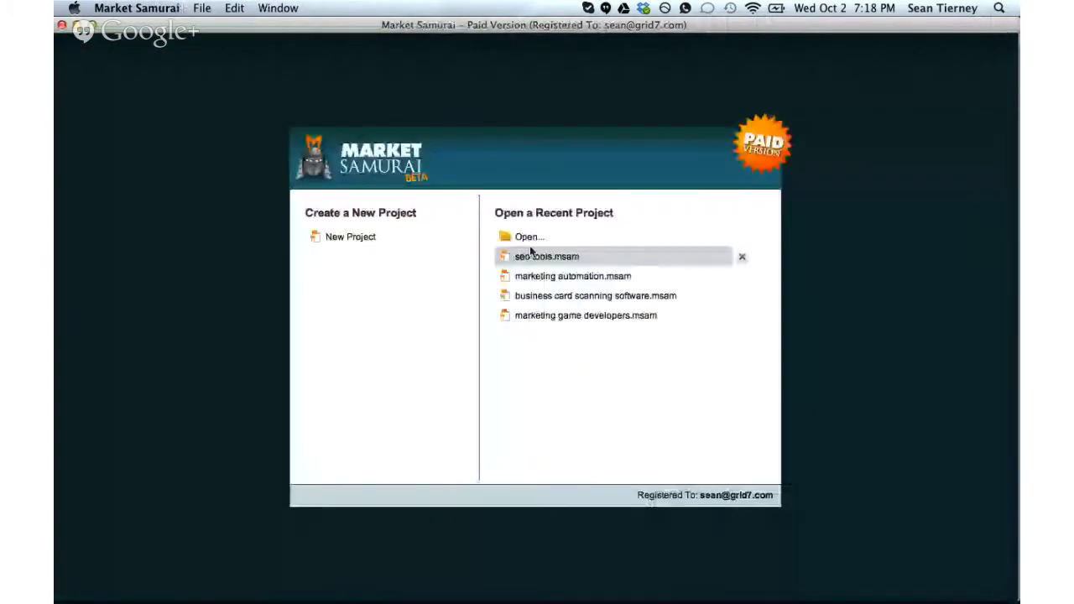
Create a new project with the keyword and title "seo tools", keeping English and All Countries and Territories.
left_click(351, 237)
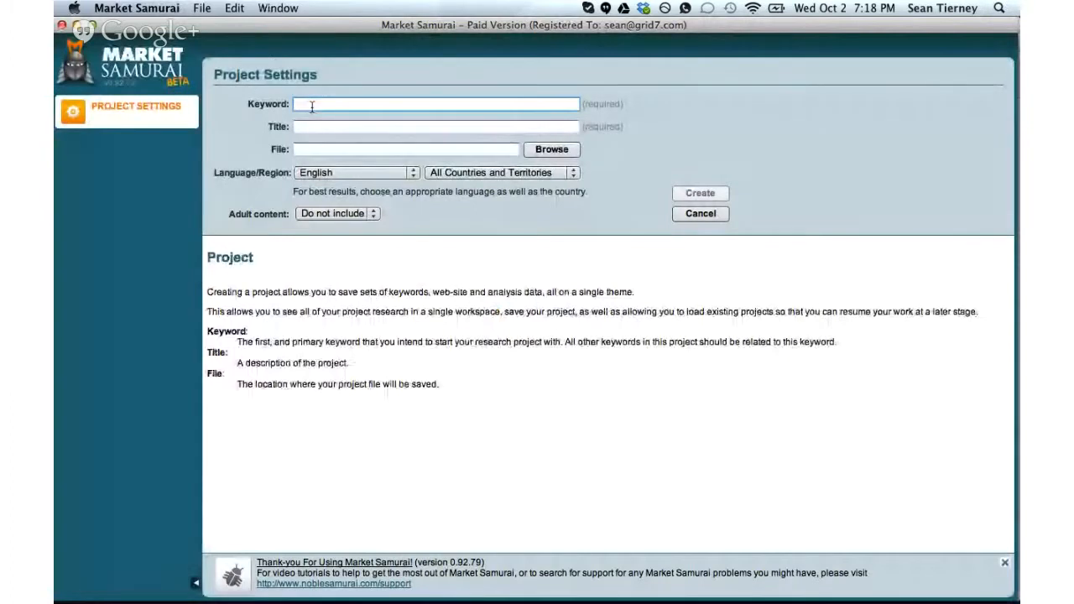
type("seo tools")
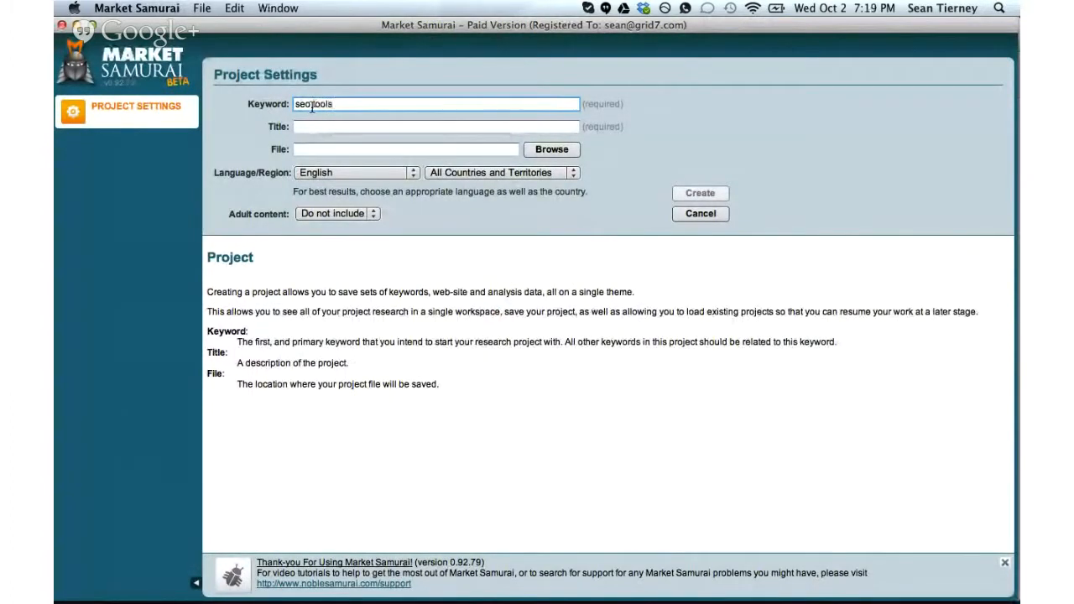
left_click(391, 127)
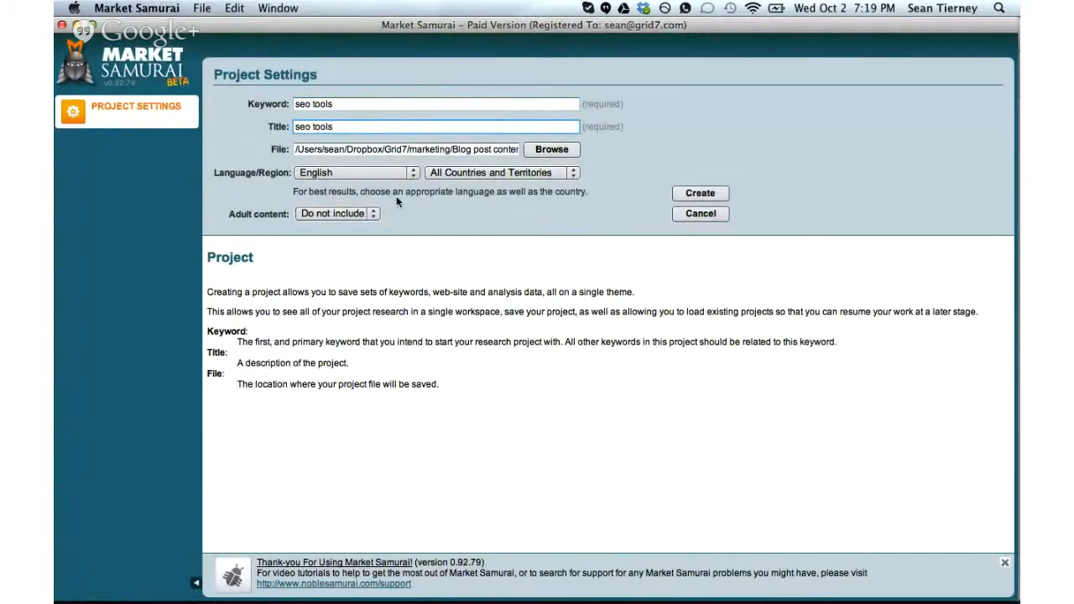
left_click(692, 199)
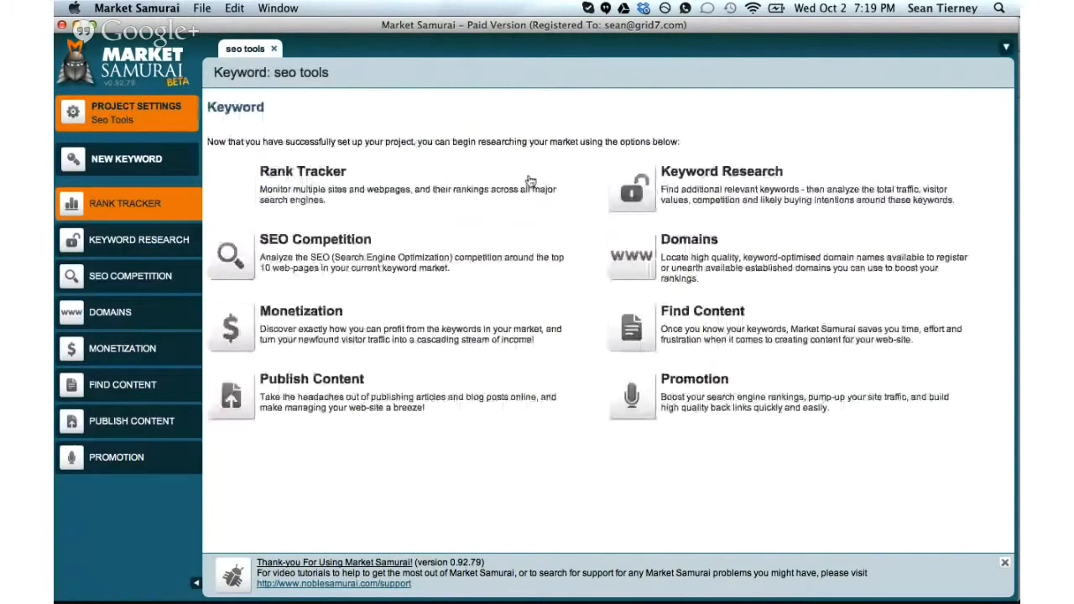
Generate related keywords for "seo tools" in Keyword Research using the Google Keyword Planner source.
left_click(132, 244)
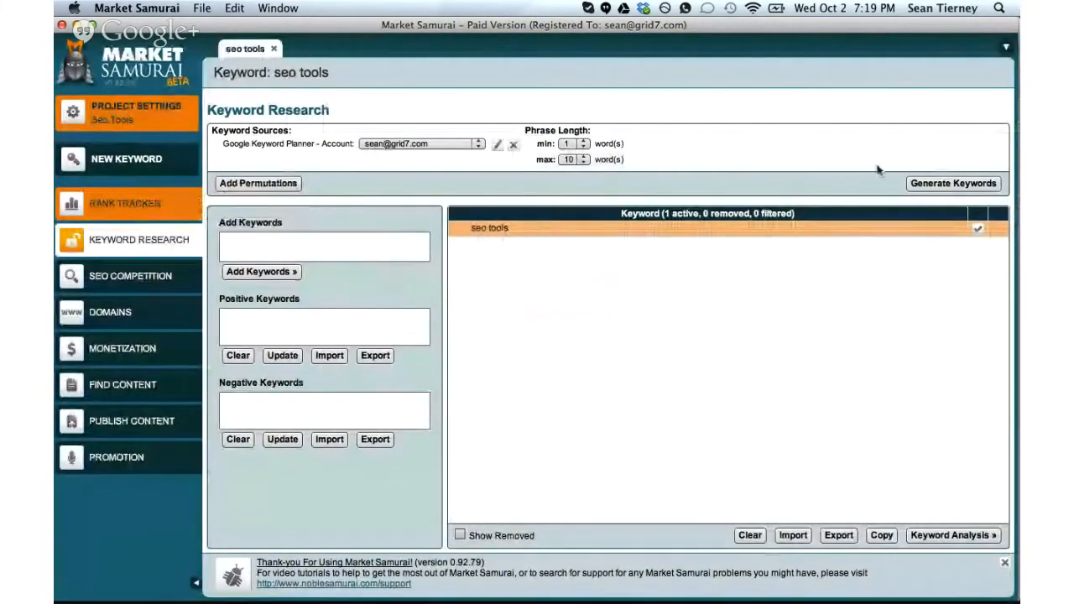
left_click(948, 185)
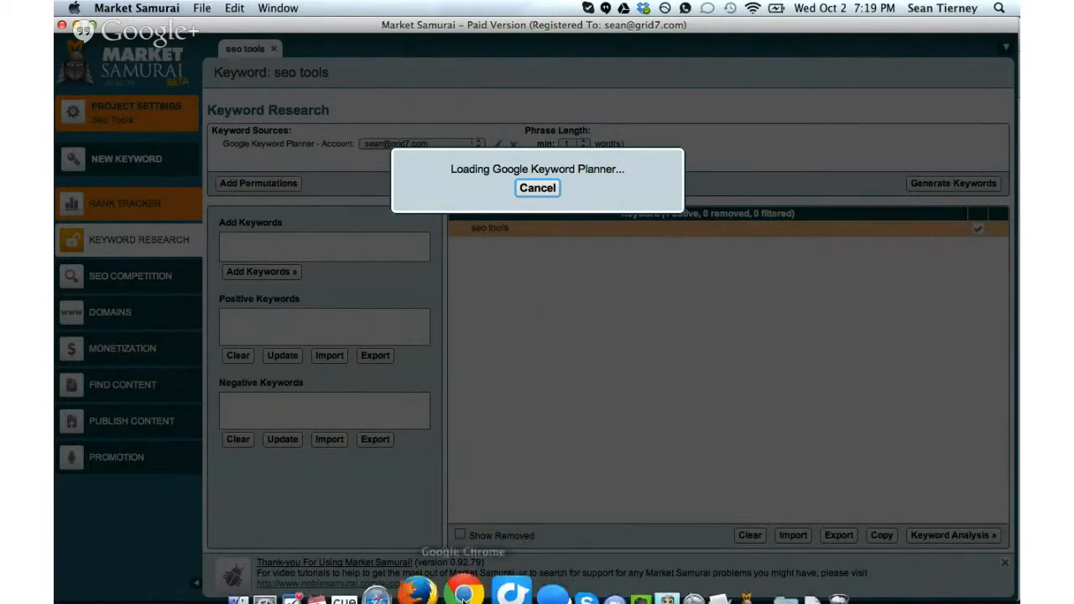
Switch to Firefox, open adwords.google.com in a new tab and sign in by filling the account password from the saved google.com (grid7) login.
left_click(442, 571)
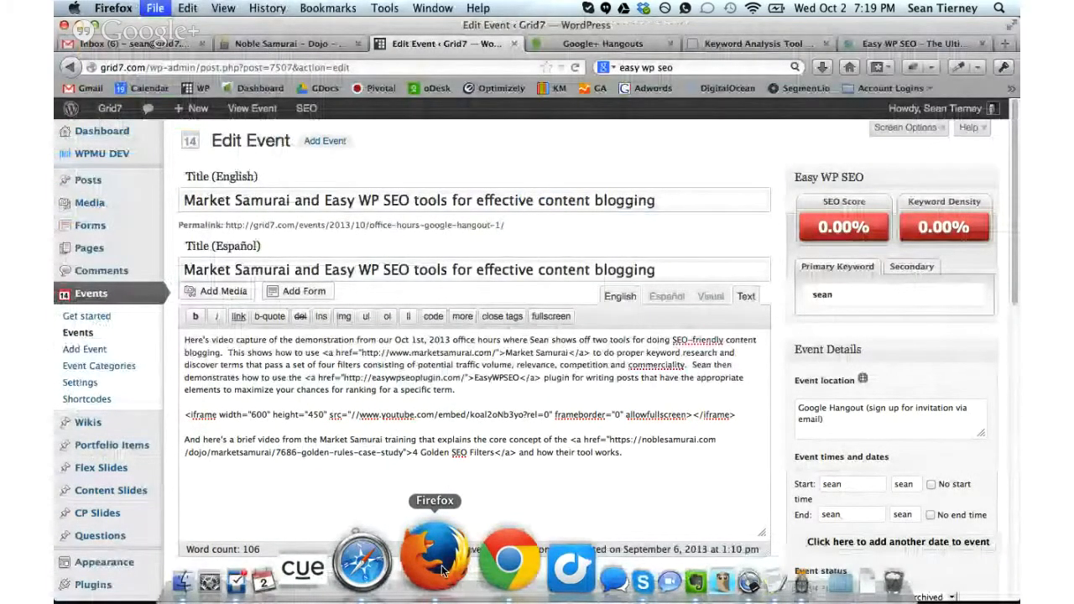
key("super+t")
type("adwords.google.com")
key("Return")
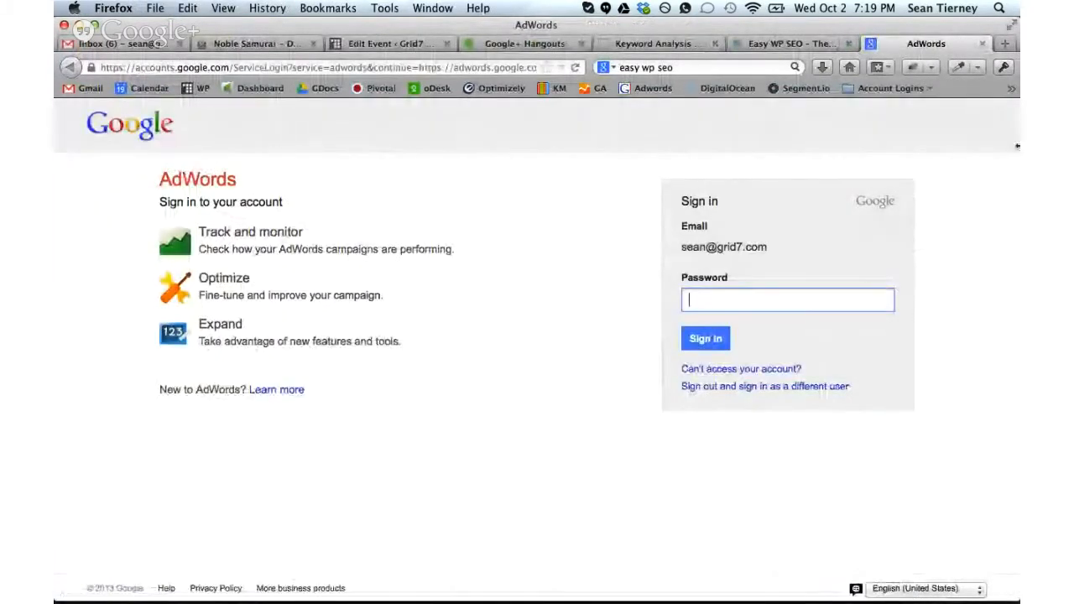
left_click(1004, 69)
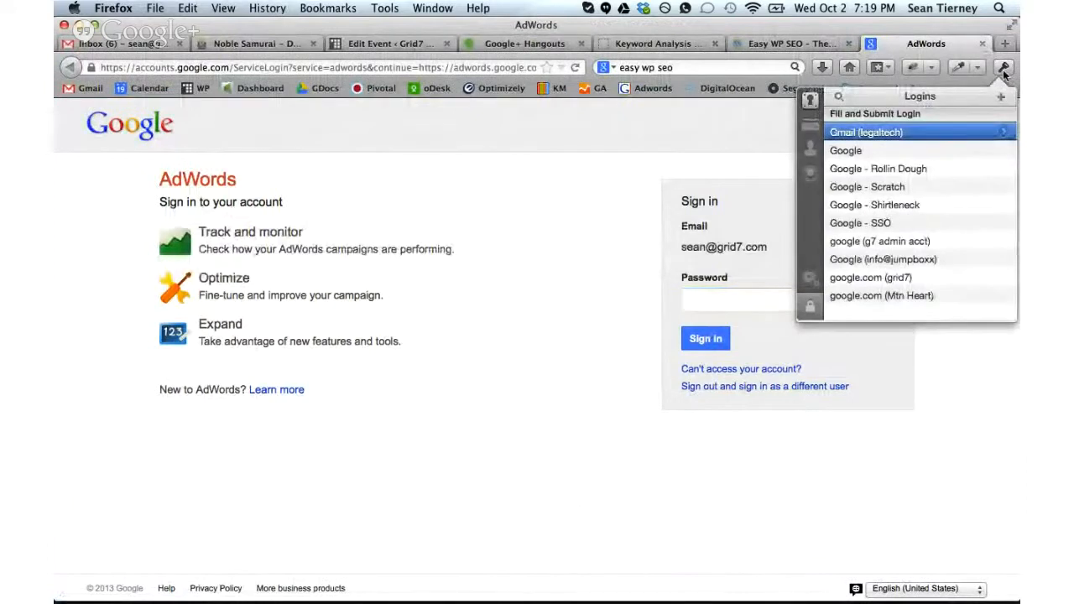
left_click(997, 278)
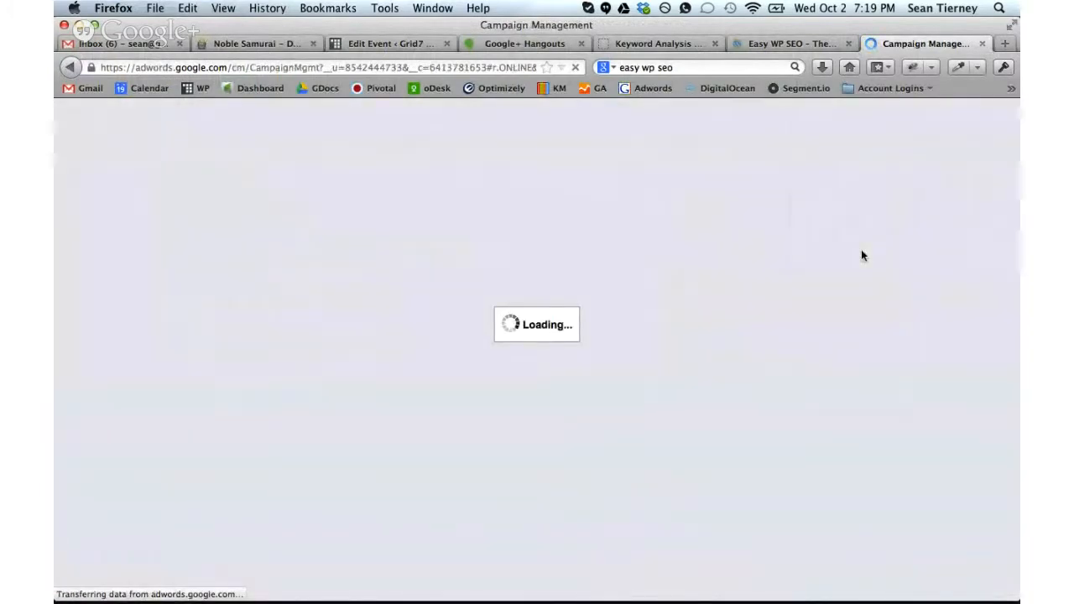
Return to the AdWords page in Firefox and open its Keyword Planner tool.
key("ctrl+Up")
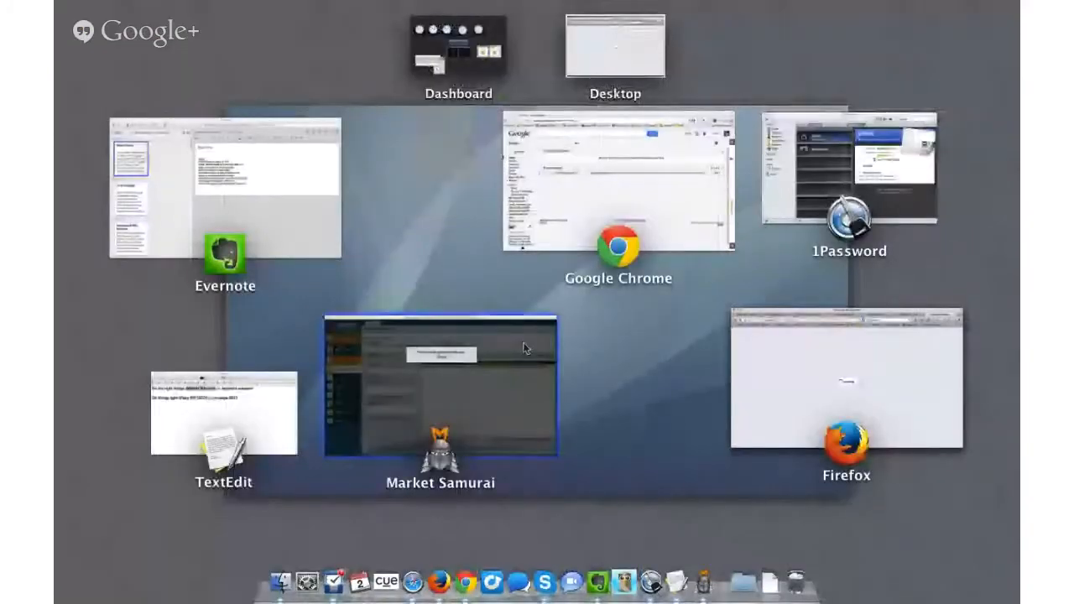
left_click(876, 387)
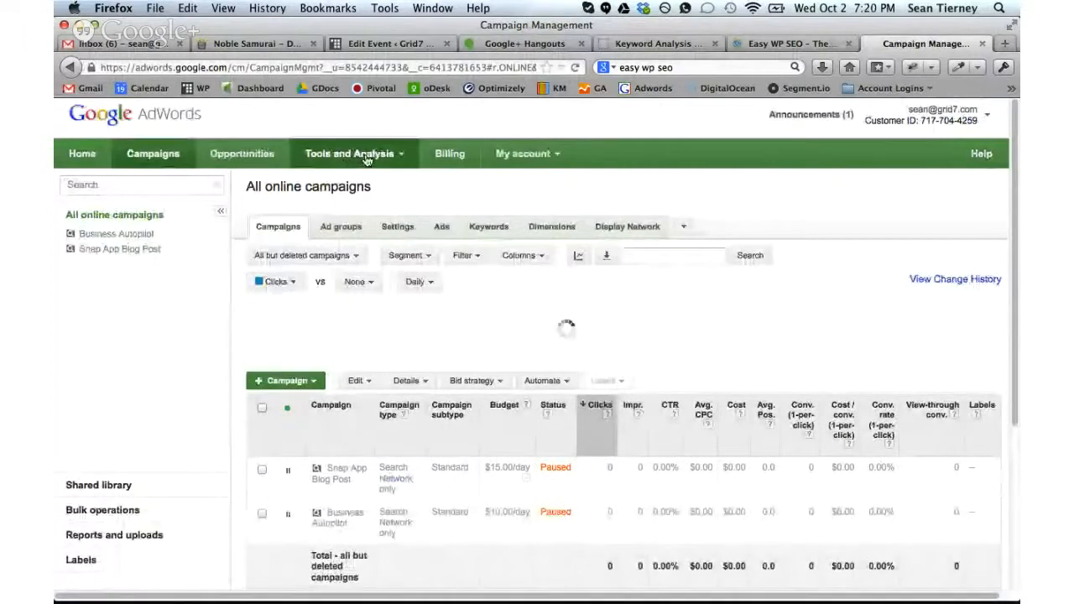
left_click(401, 157)
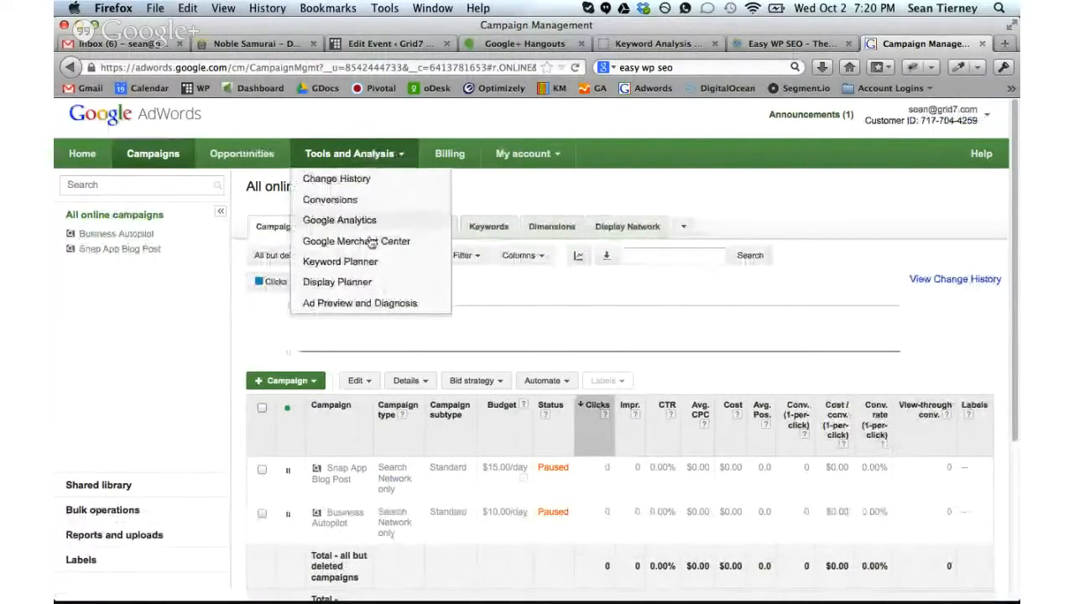
left_click(362, 265)
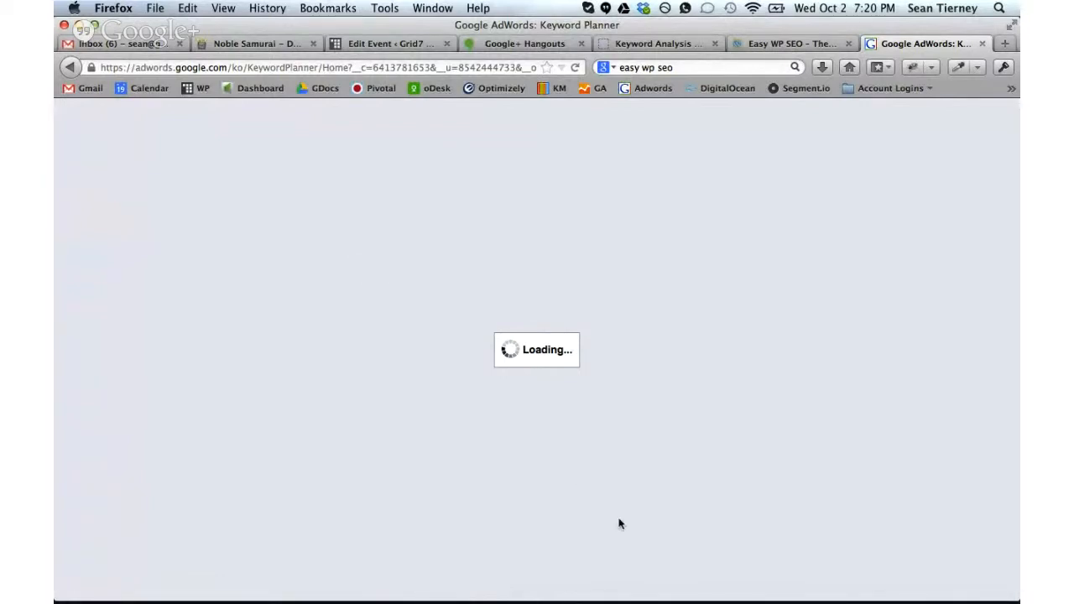
mouse_move(647, 558)
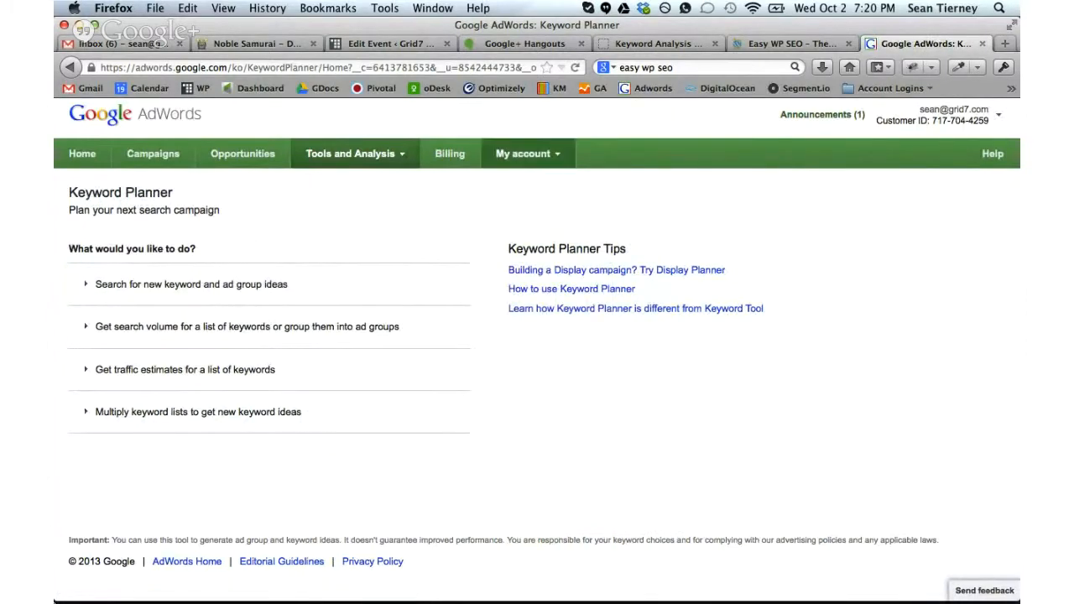
Switch back to Market Samurai, check the number of generated keywords and continue to Keyword Analysis.
key("ctrl+Up")
left_click(469, 362)
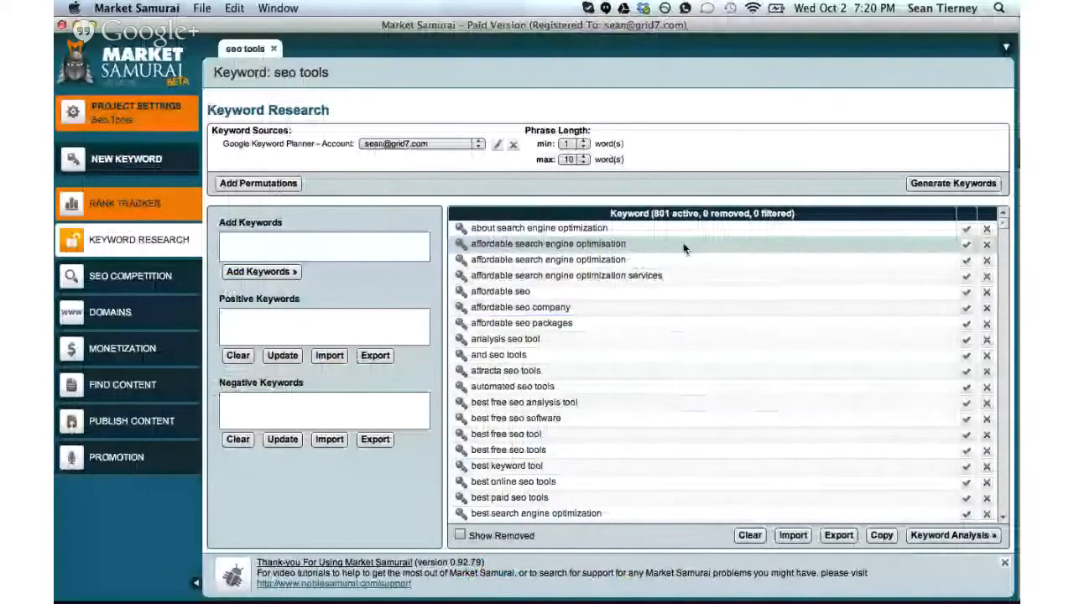
left_click_drag(654, 213, 671, 213)
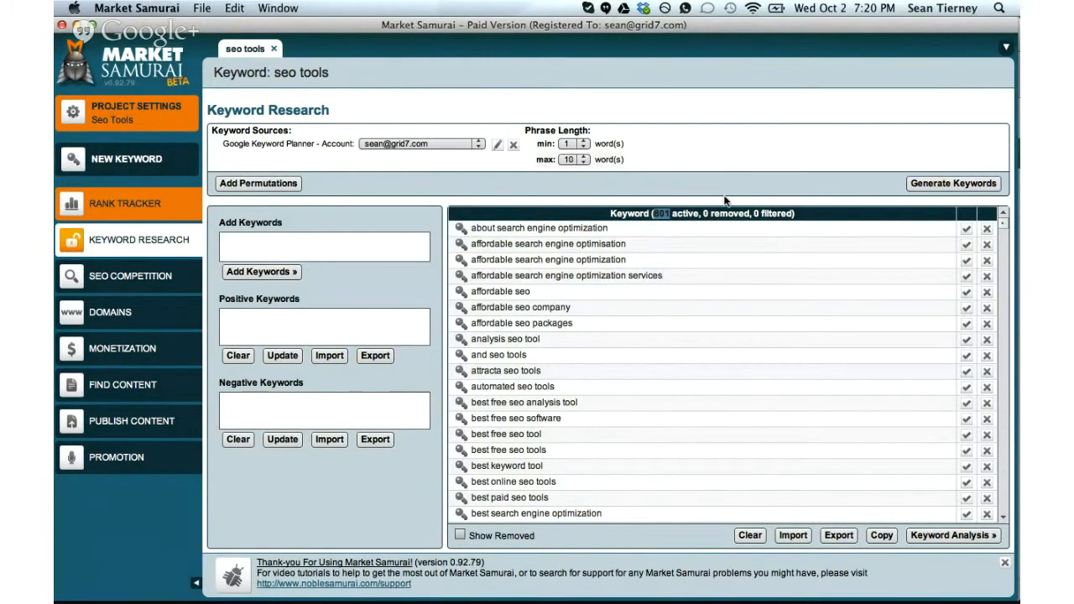
left_click(945, 536)
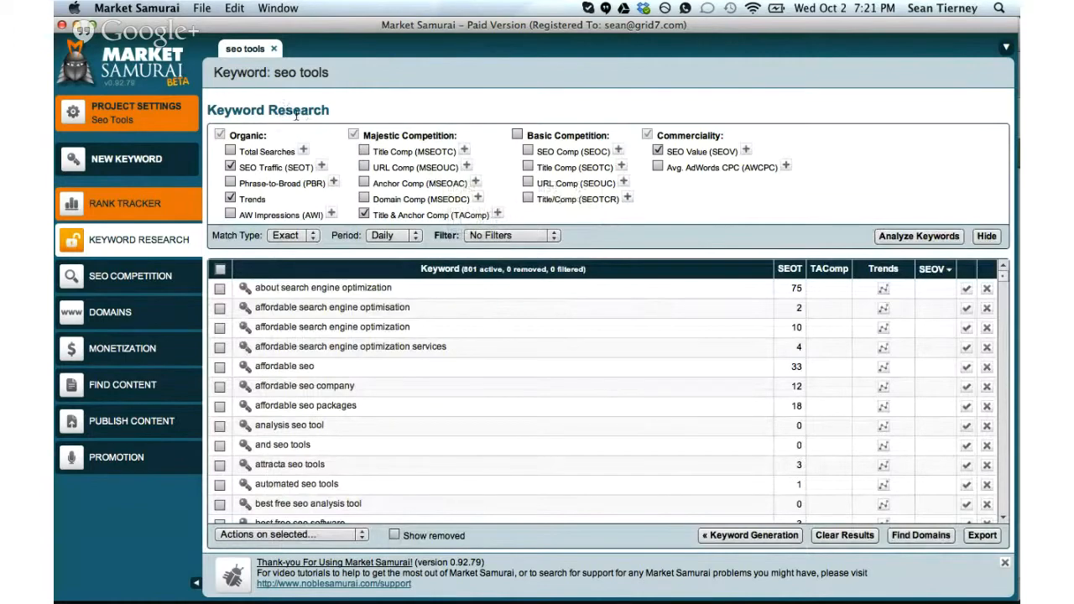
Review the keyword filter funnel on the Golden Rules Case Study page in Firefox, and return to Market Samurai.
key("ctrl+Up")
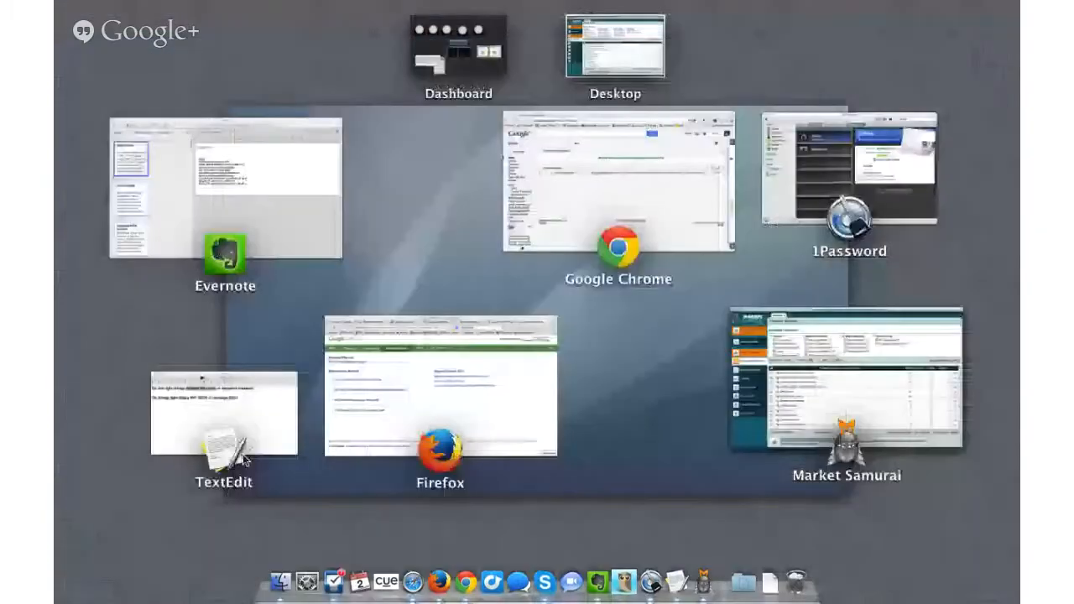
left_click(410, 398)
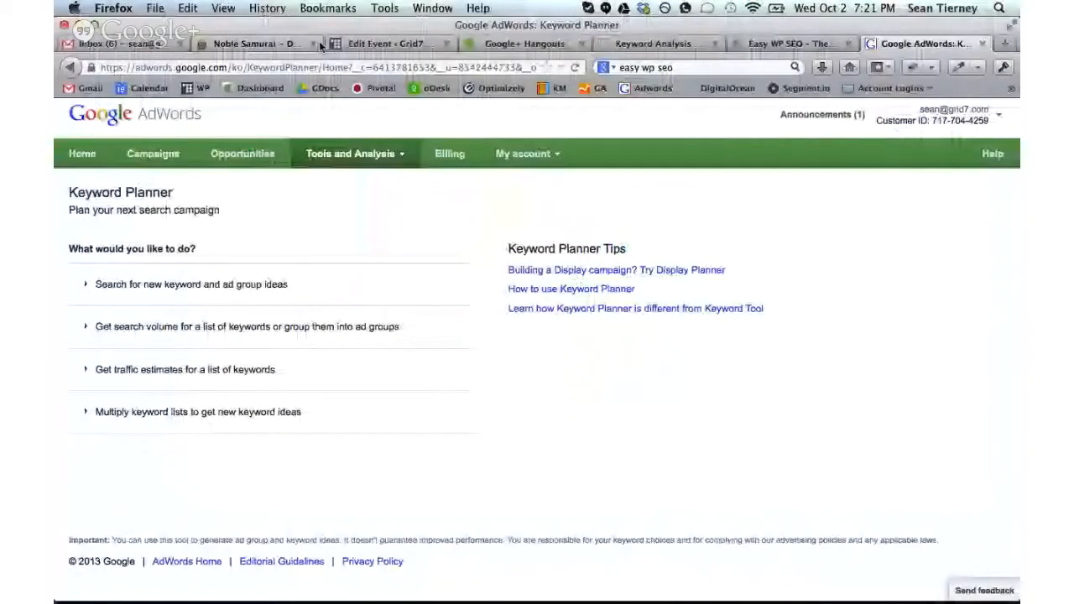
left_click(281, 44)
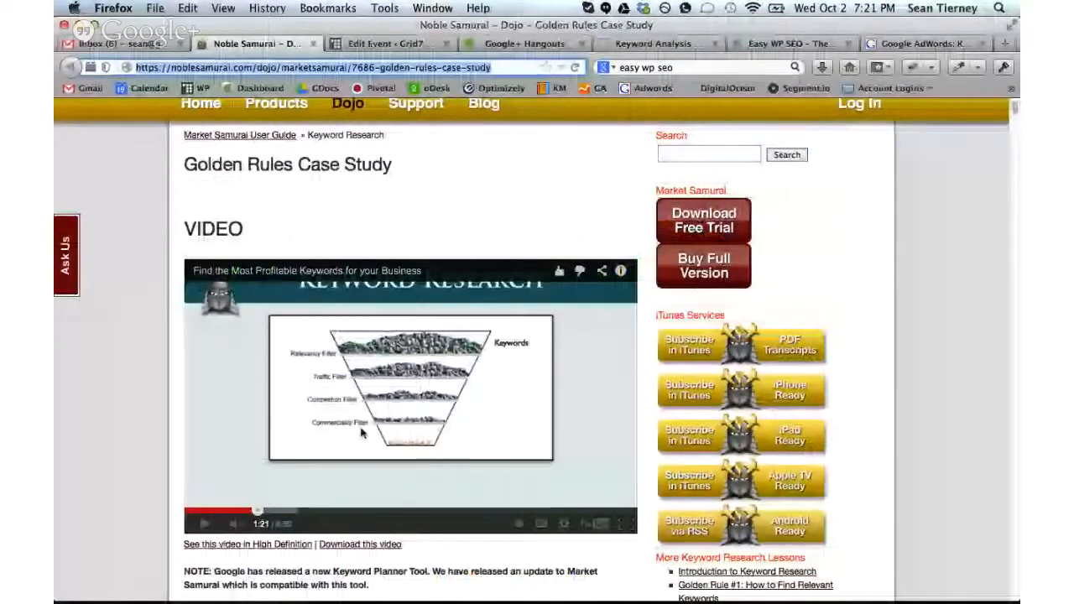
key("ctrl+Up")
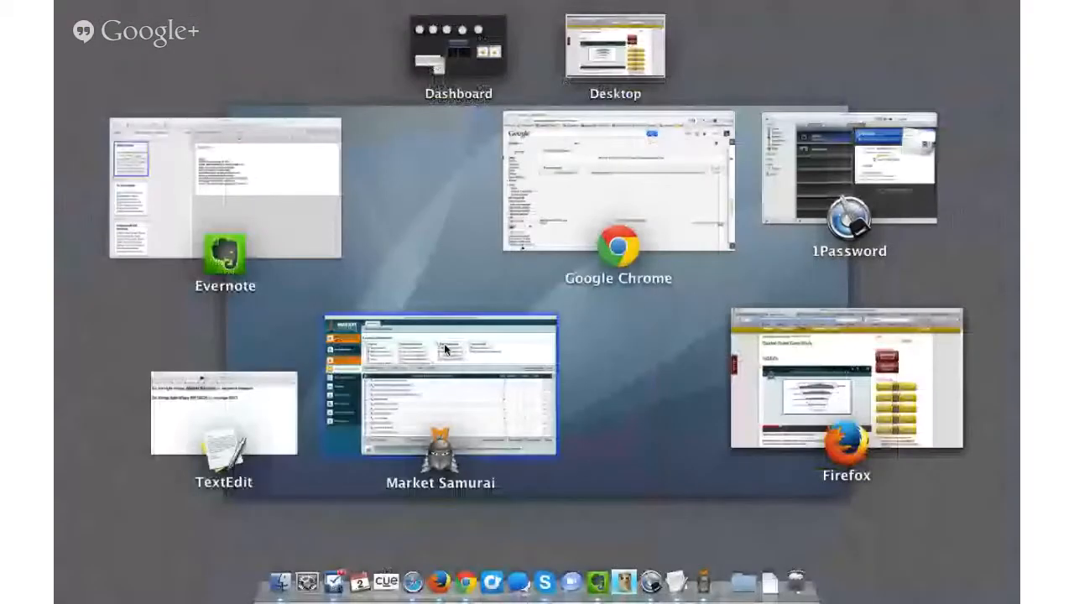
left_click(444, 344)
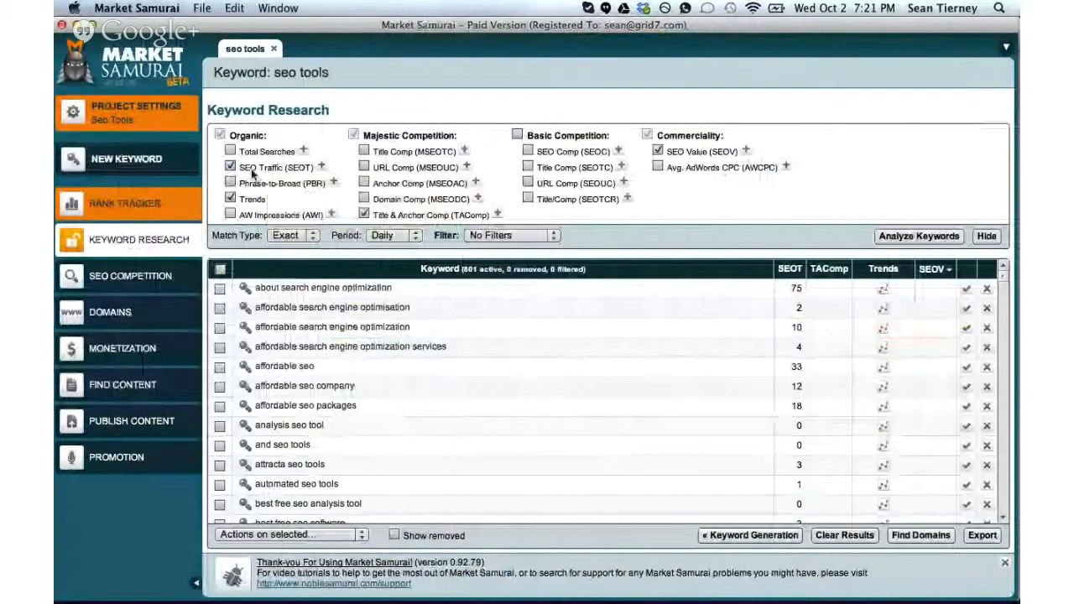
Apply the Golden Rules filter to the keyword list and start analyzing the keywords.
mouse_move(252, 174)
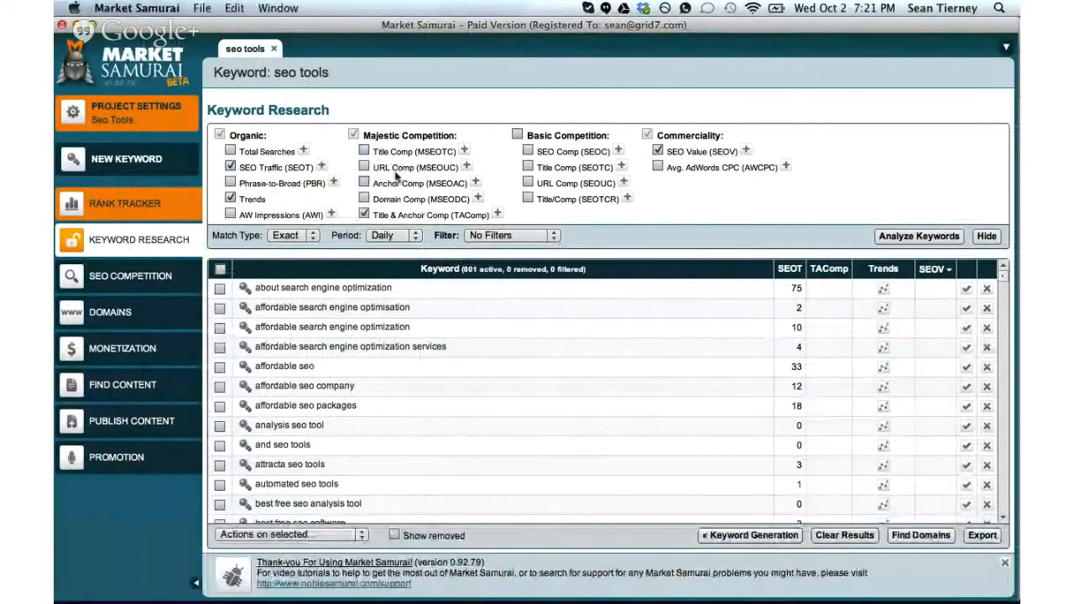
mouse_move(563, 153)
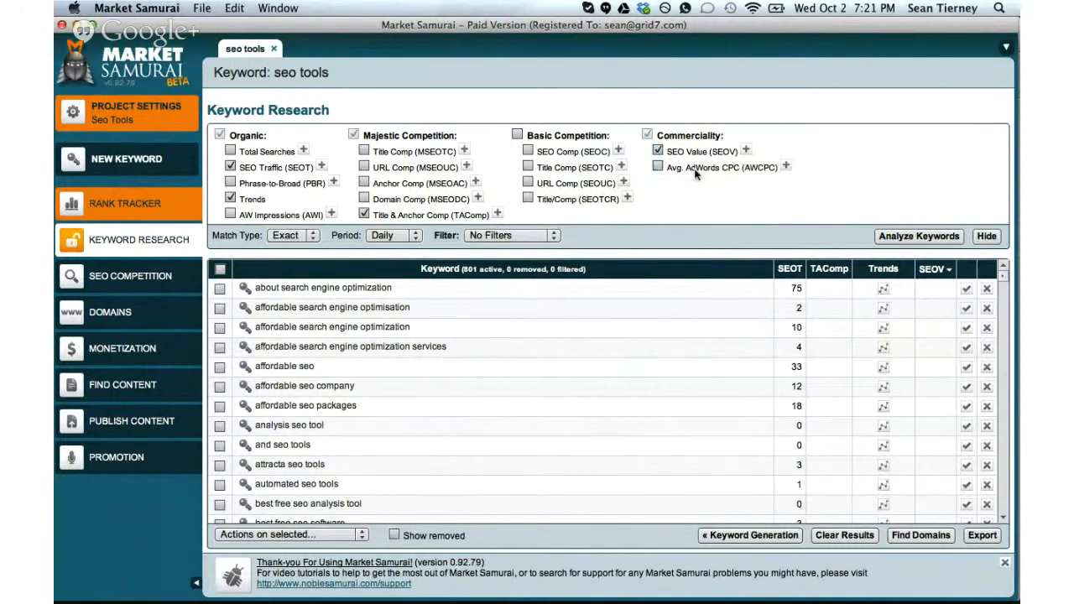
mouse_move(696, 188)
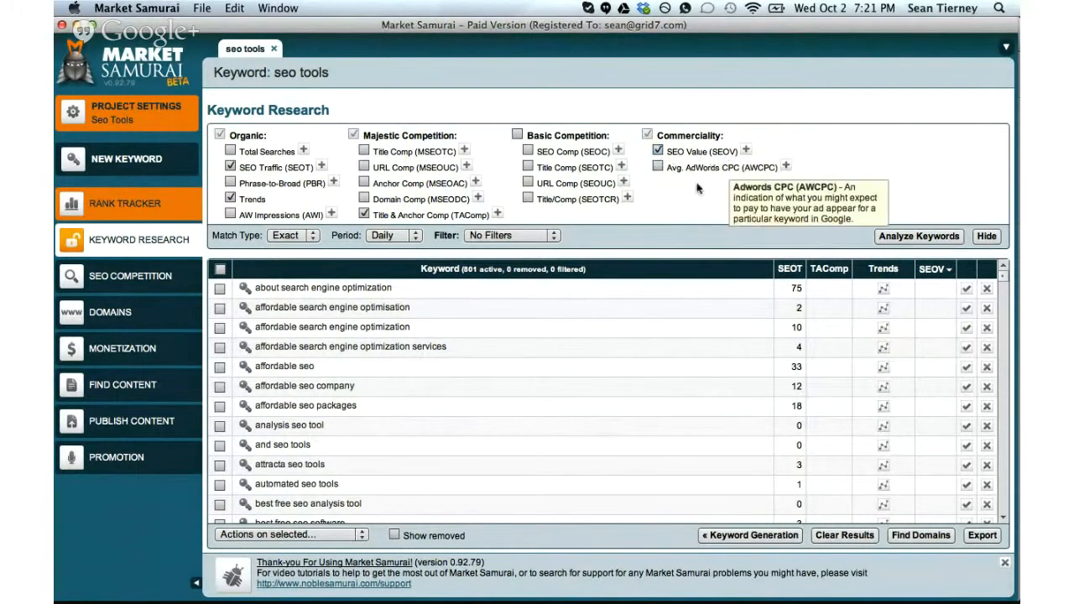
mouse_move(674, 166)
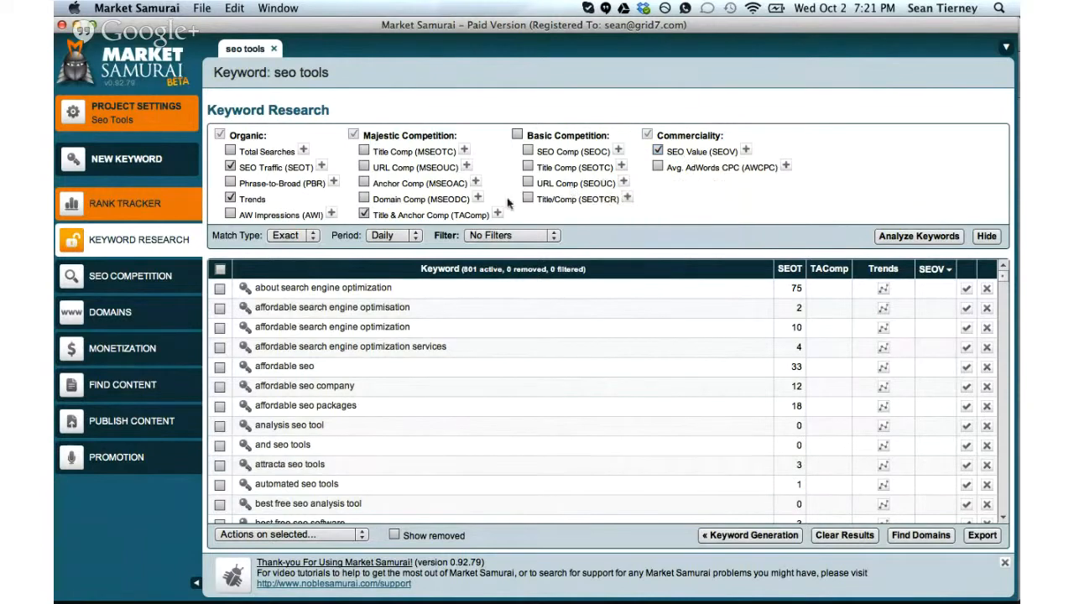
left_click(504, 238)
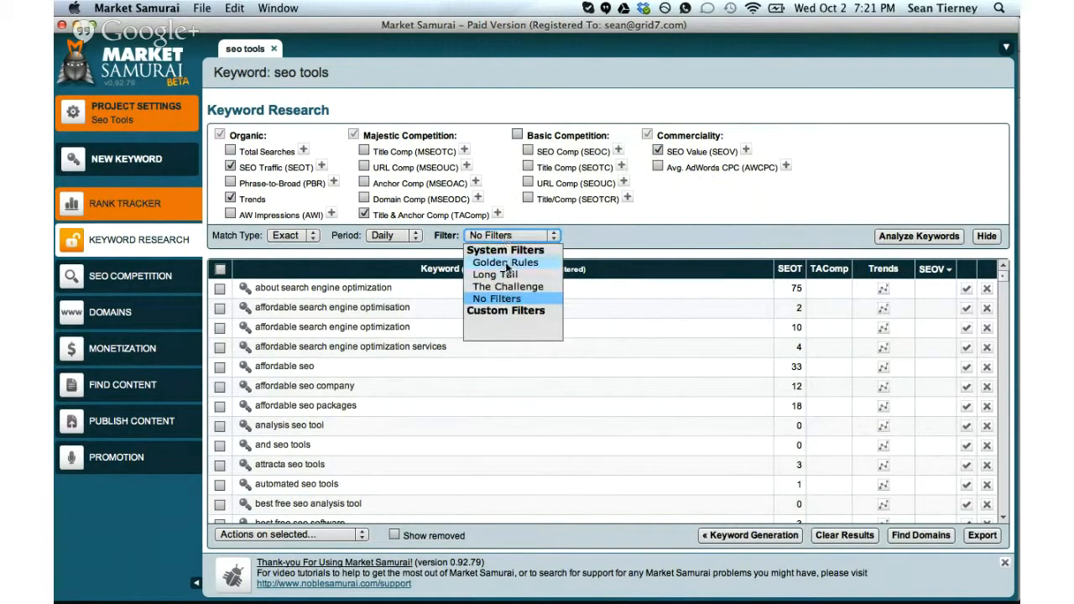
left_click(506, 263)
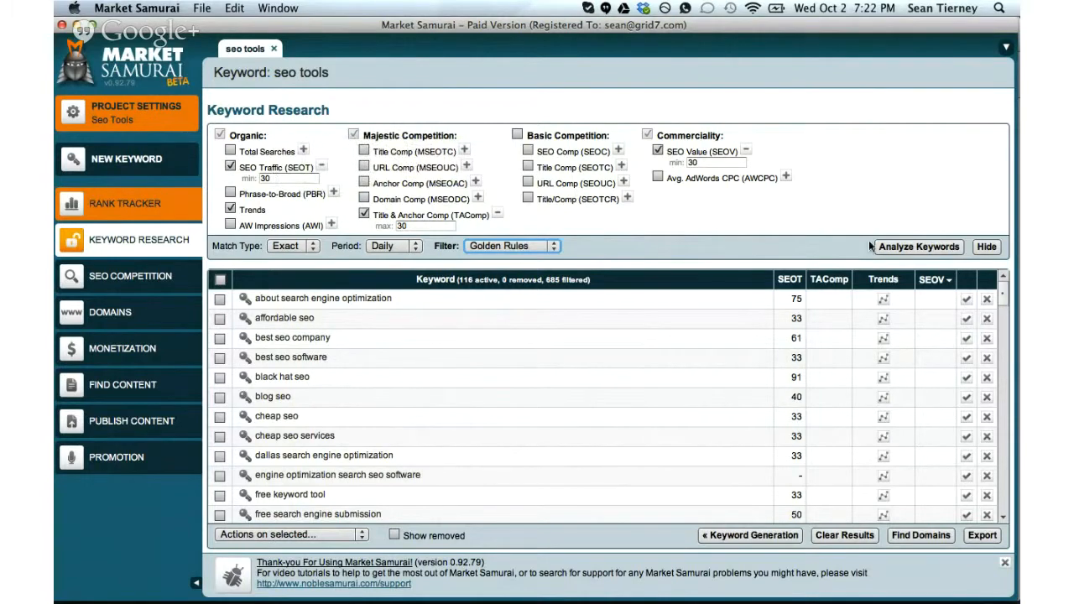
left_click(941, 246)
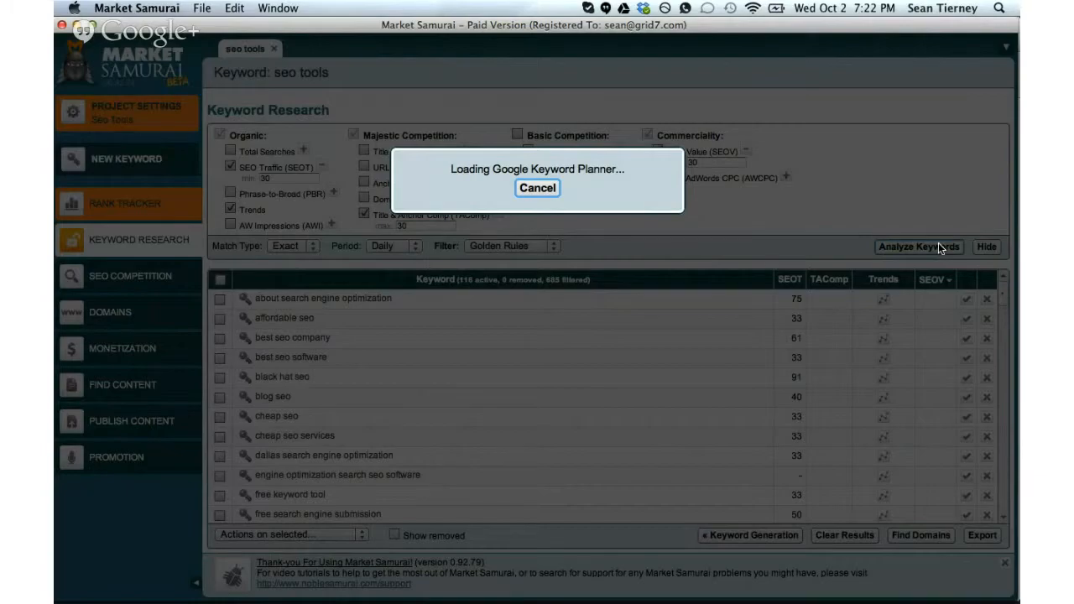
Switch to Google Chrome and search Google for "seo tools" in a new tab.
key("ctrl+Up")
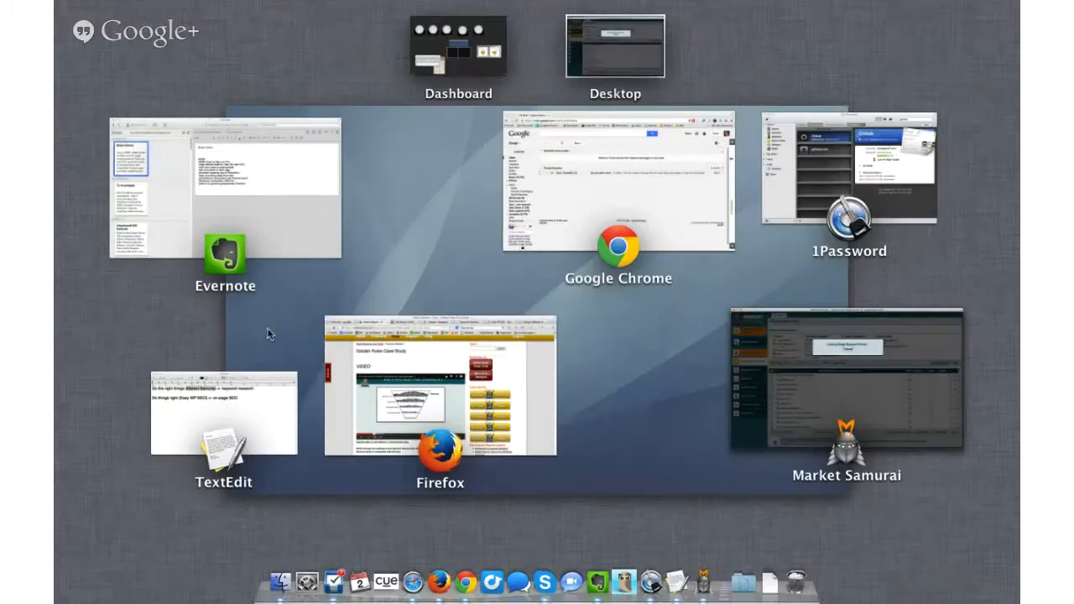
left_click(580, 220)
key("super+t")
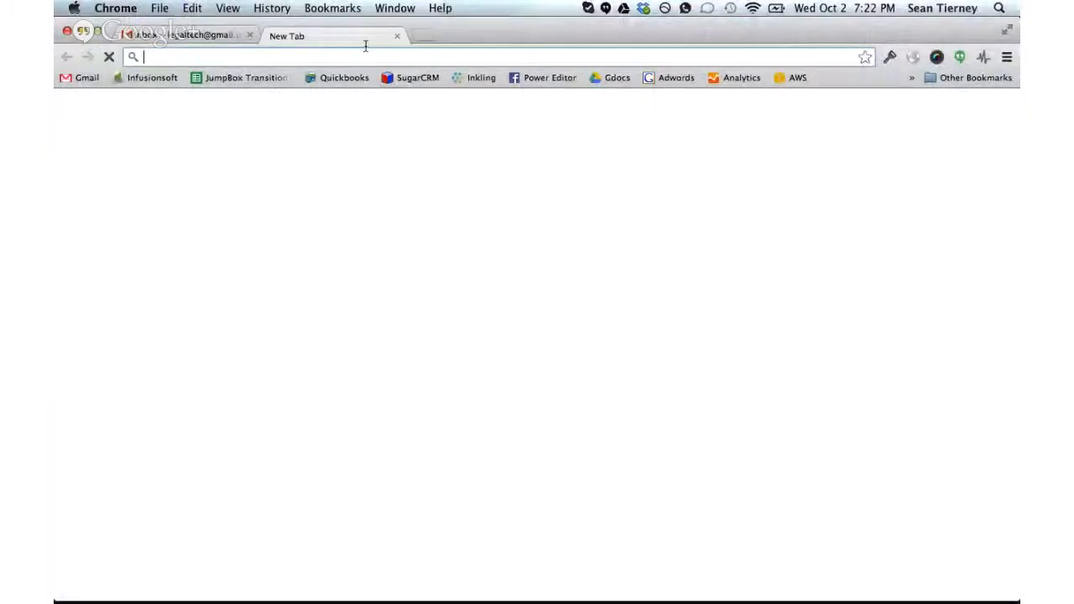
type("seo ")
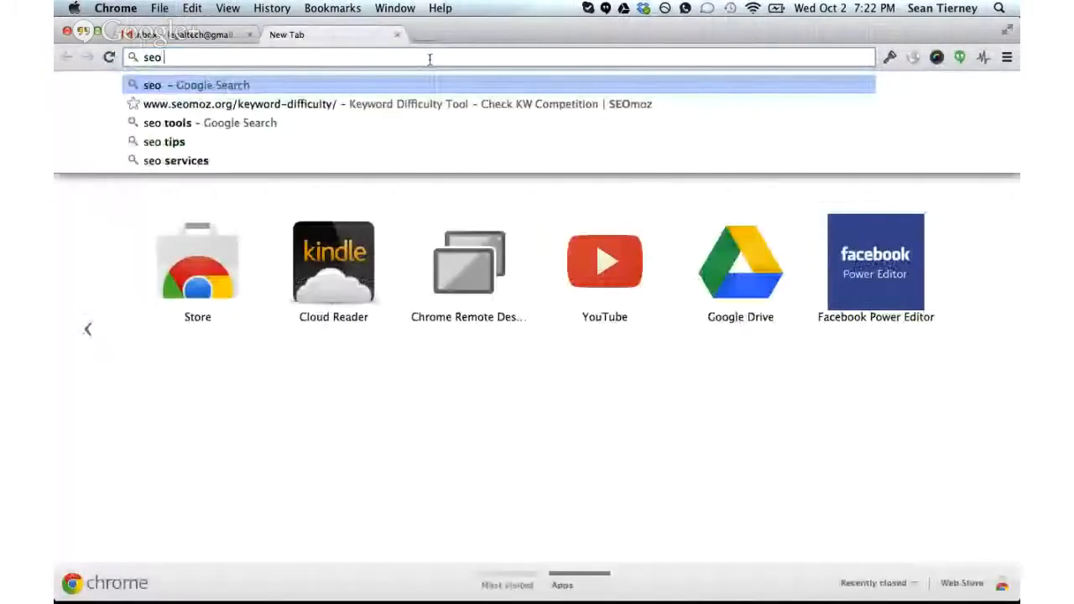
type("tools")
key("Return")
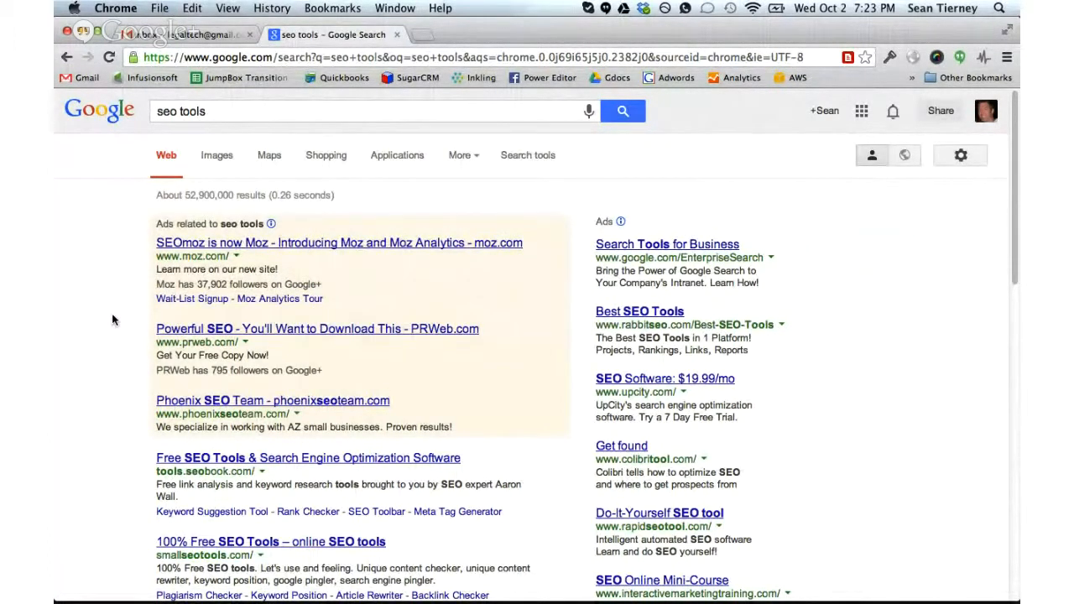
Review the ranking pages and the total result count for "seo tools", and return to Market Samurai.
scroll(113, 317, "down", 5)
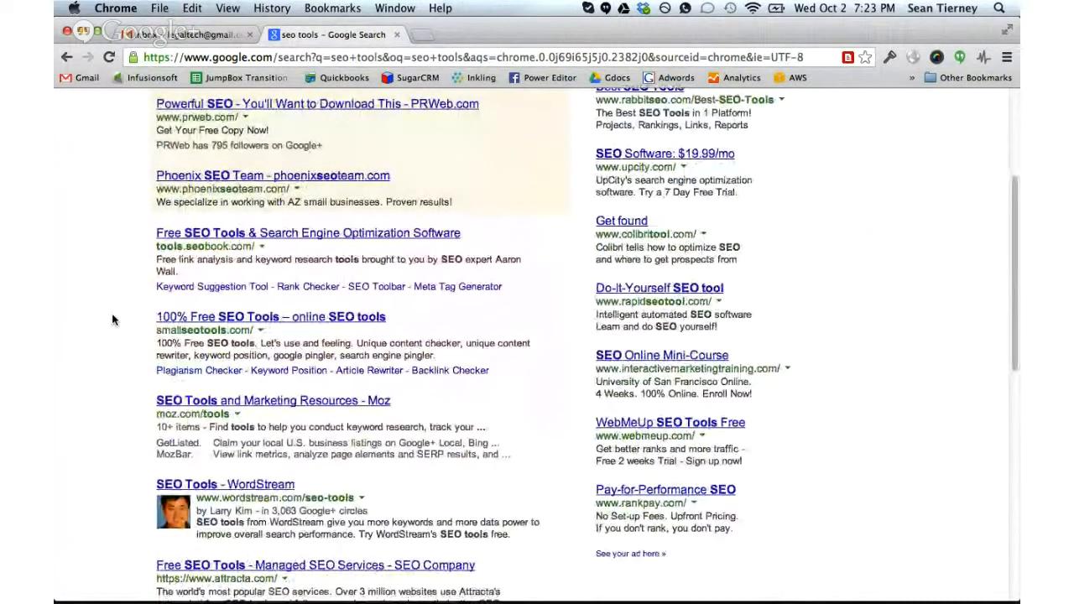
scroll(112, 315, "down", 4)
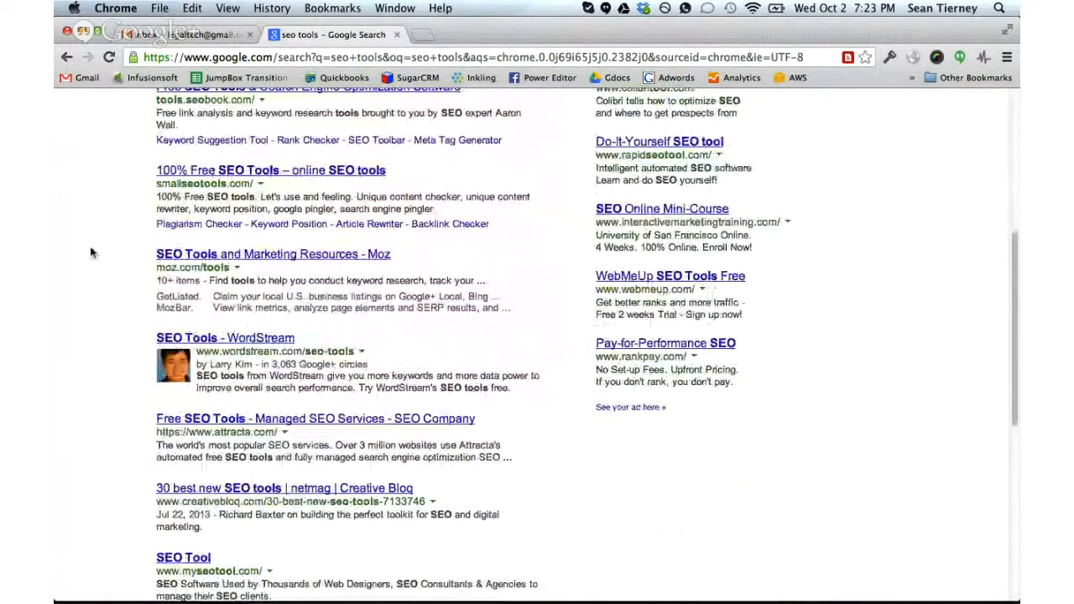
scroll(92, 253, "up", 2)
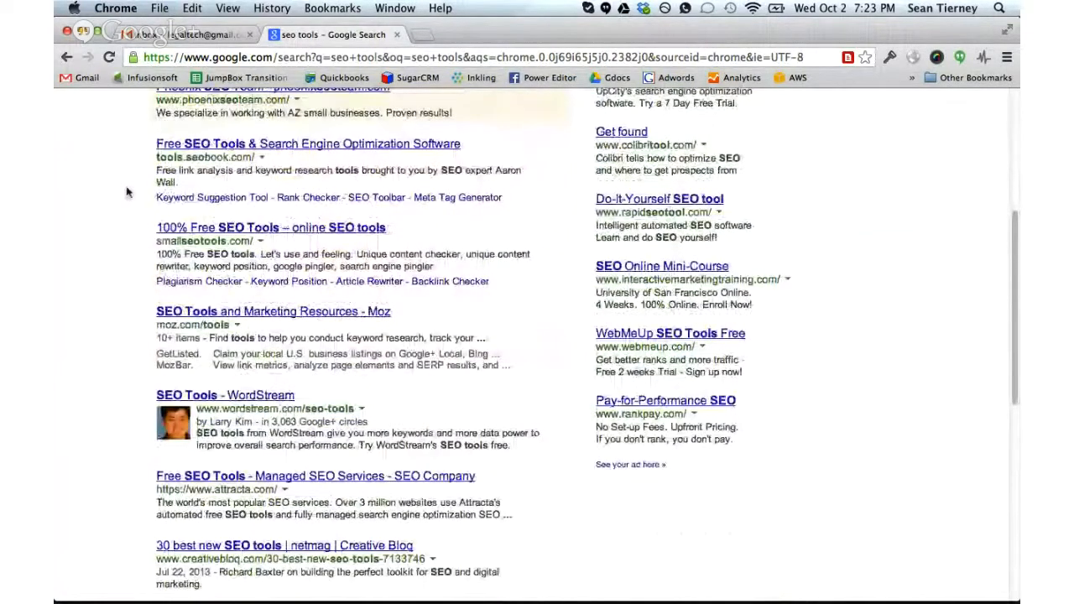
scroll(127, 193, "up", 9)
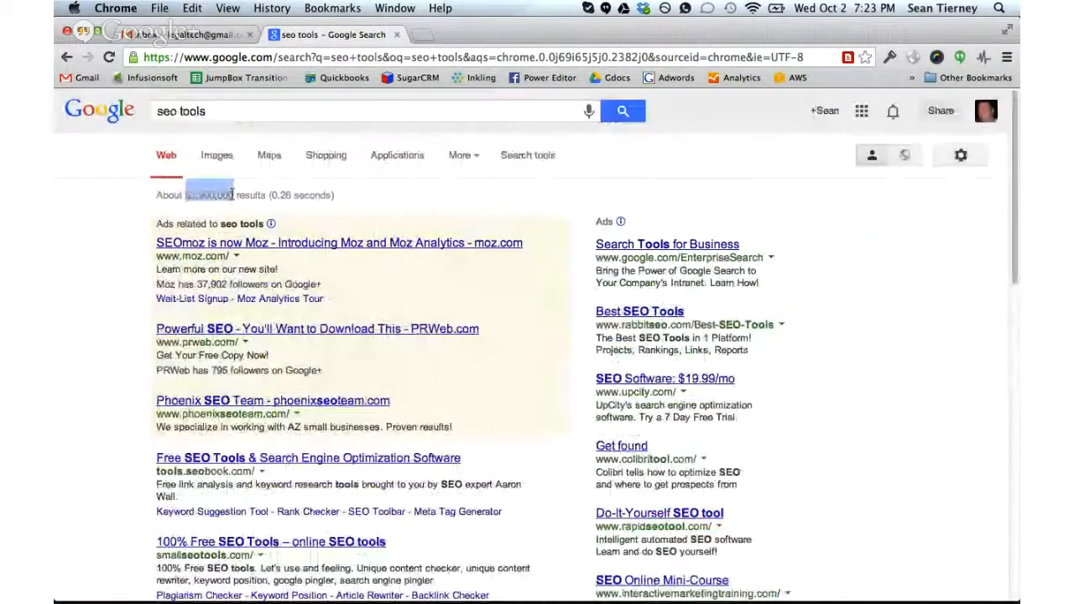
key("ctrl+Up")
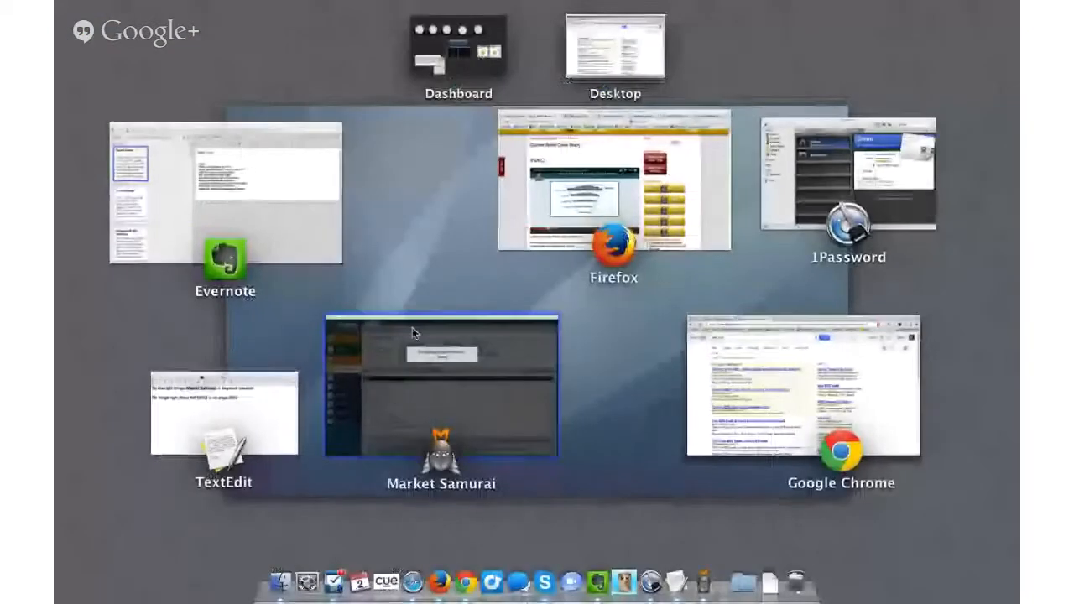
left_click(512, 346)
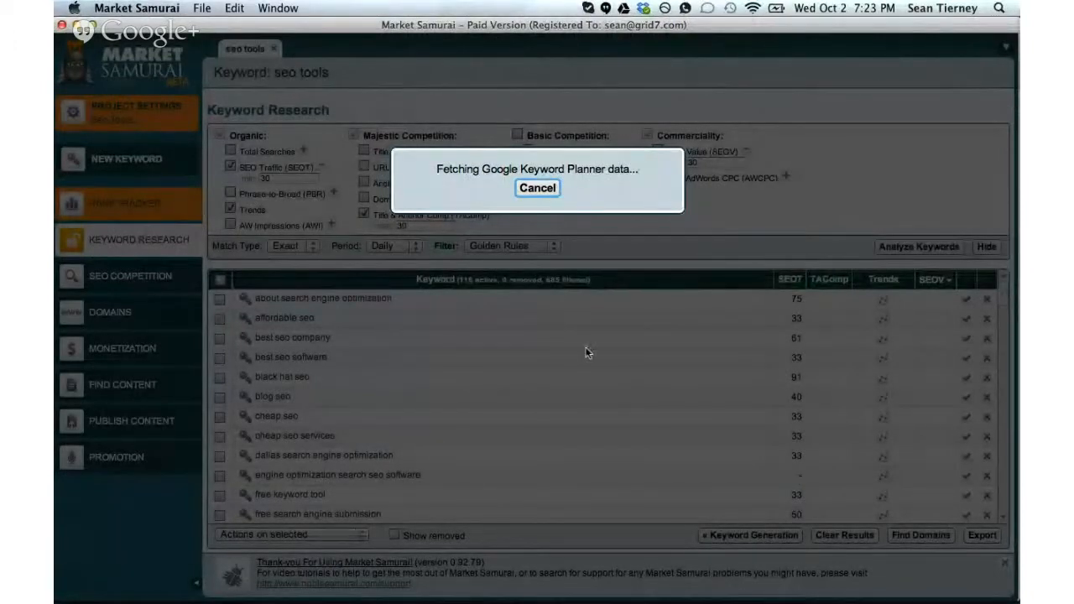
Switch to Firefox, open the Market Samurai lesson list in the Noble Samurai Dojo, and return to Market Samurai.
key("ctrl+Up")
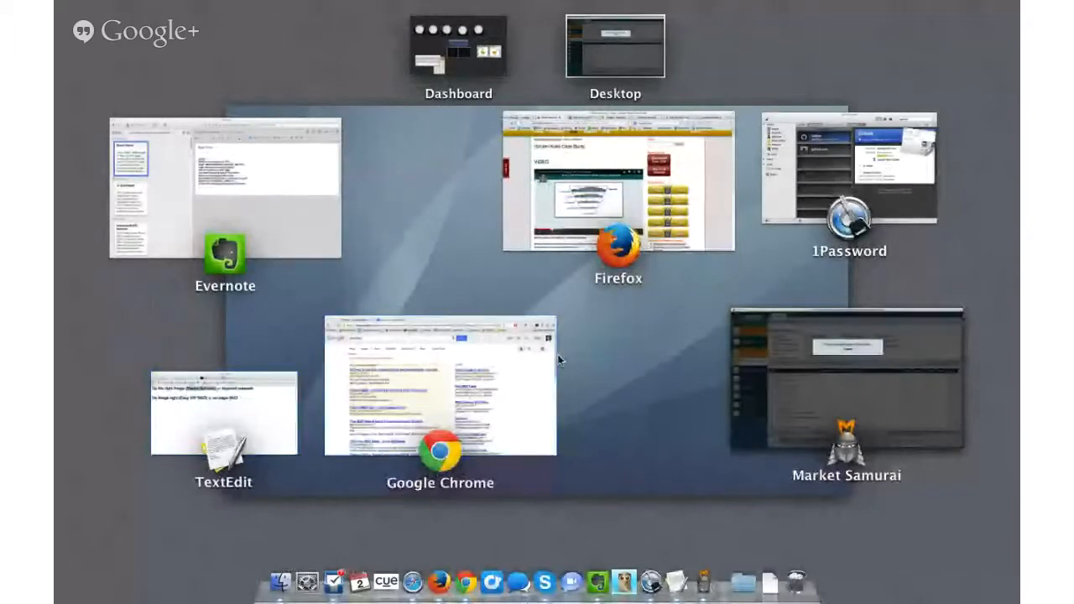
left_click(576, 146)
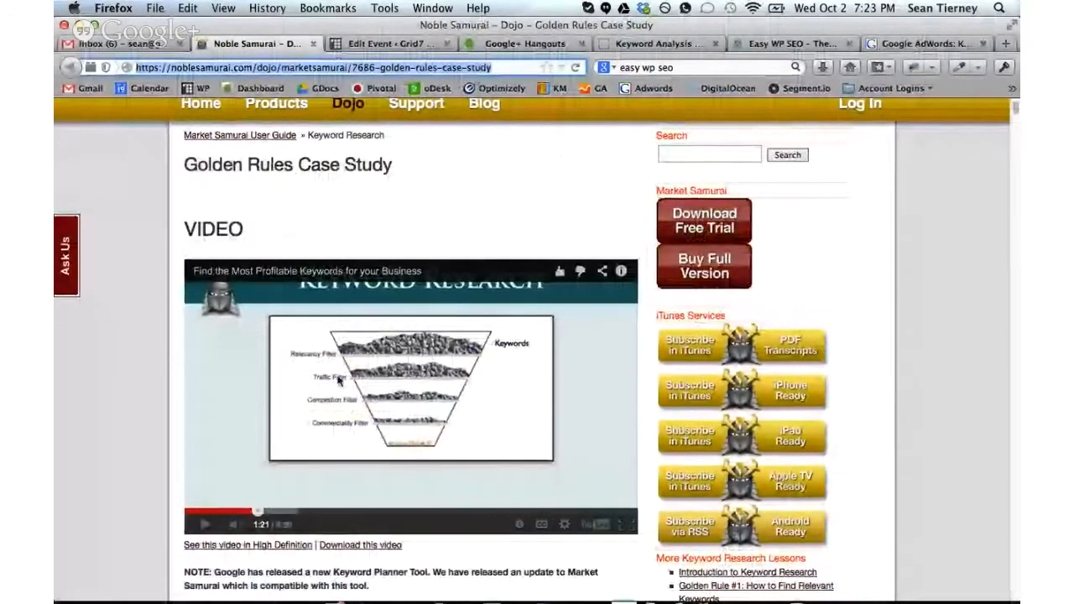
key("ctrl+Up")
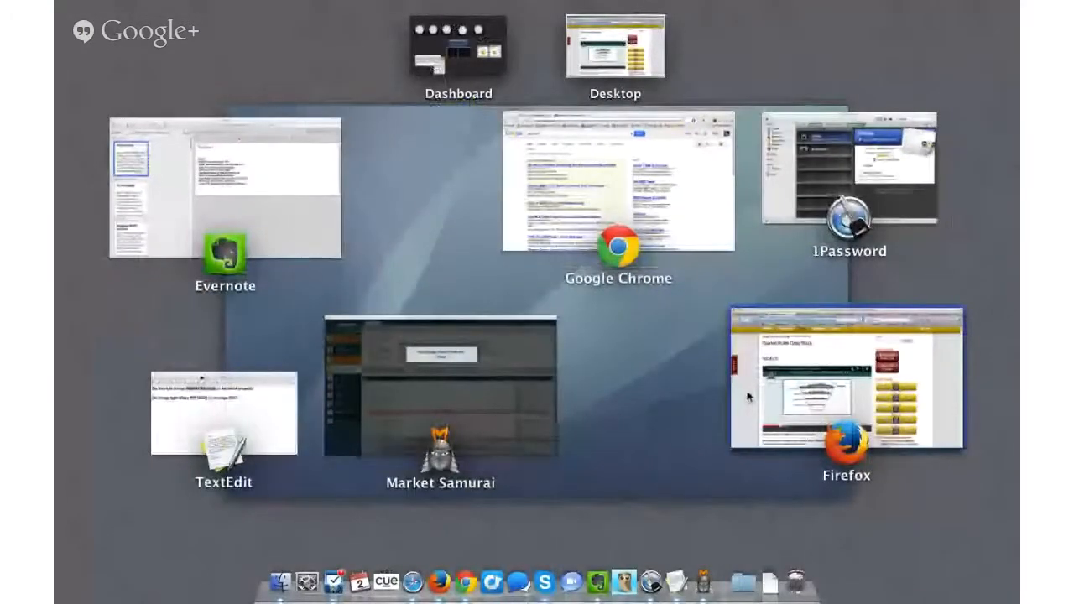
left_click(750, 395)
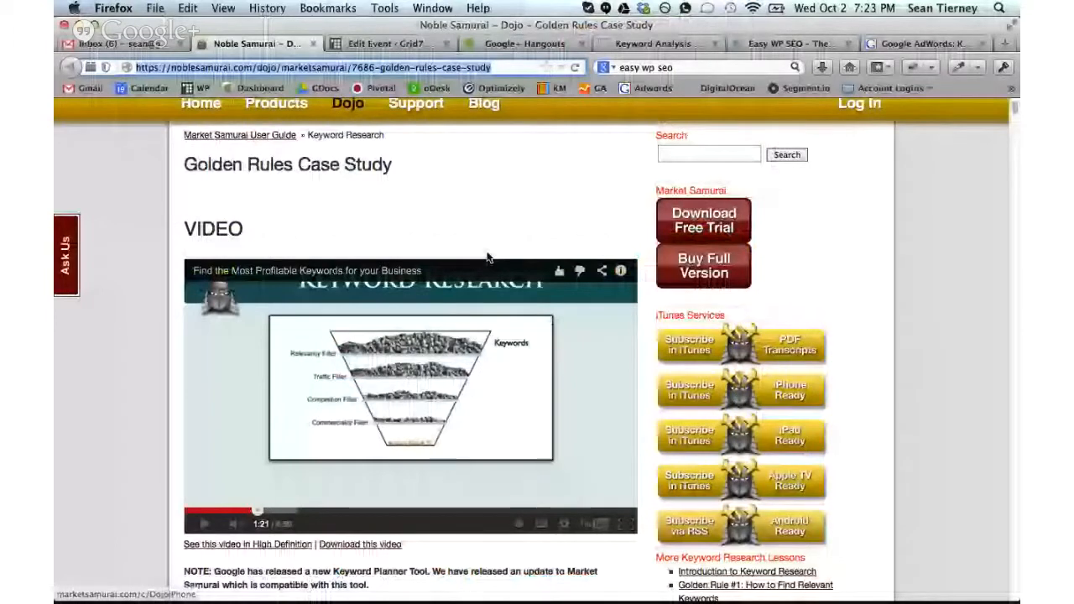
scroll(420, 226, "up", 2)
left_click(349, 190)
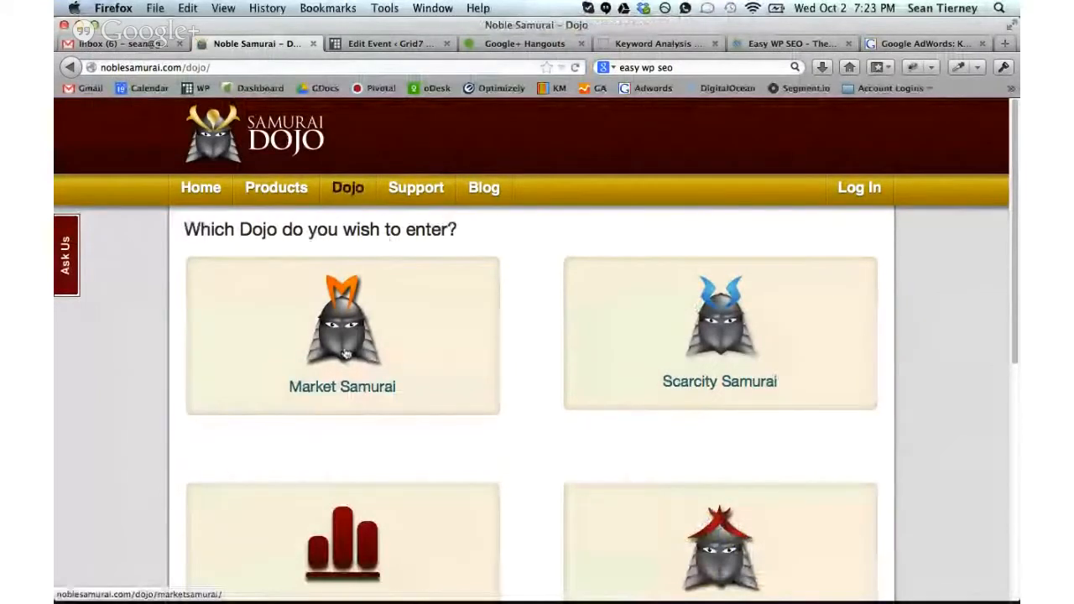
left_click(346, 353)
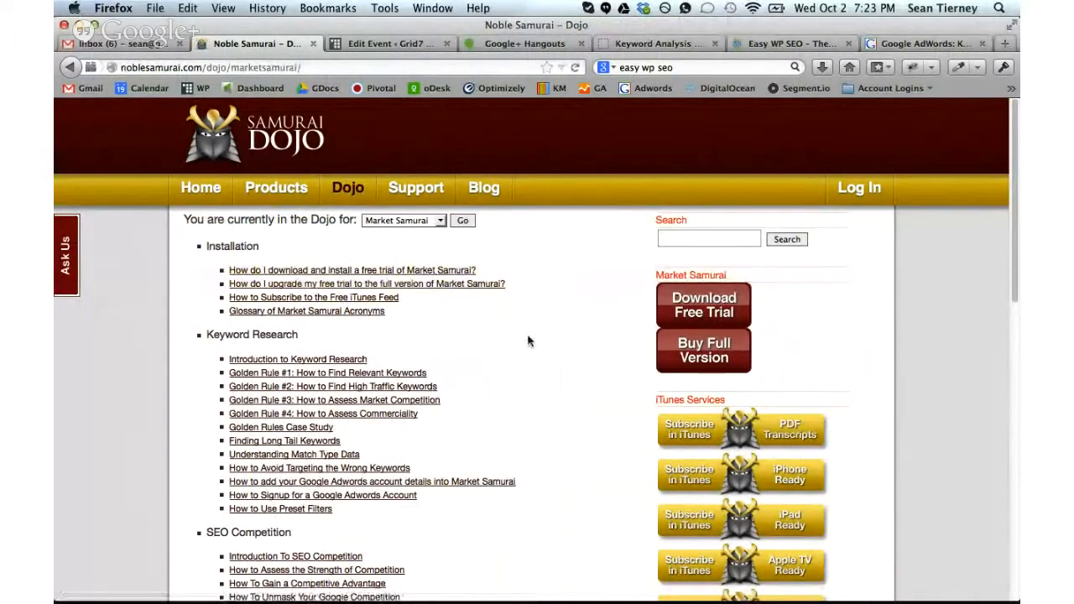
key("ctrl+Up")
left_click(504, 362)
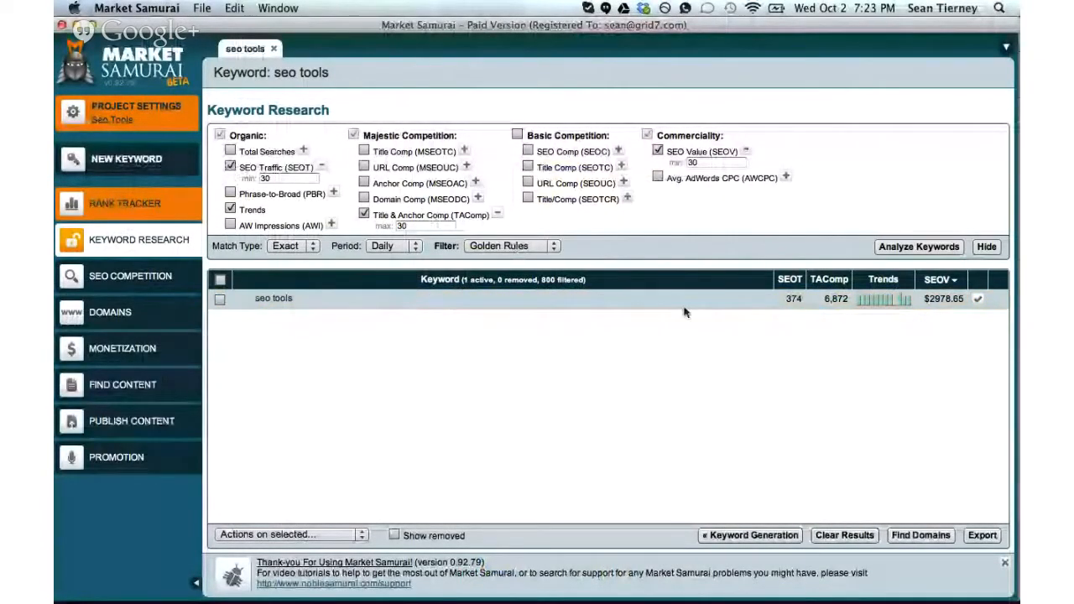
Set the keyword filter to No Filters and sort the keywords by SEO Traffic (SEOT) in descending order.
left_click(504, 245)
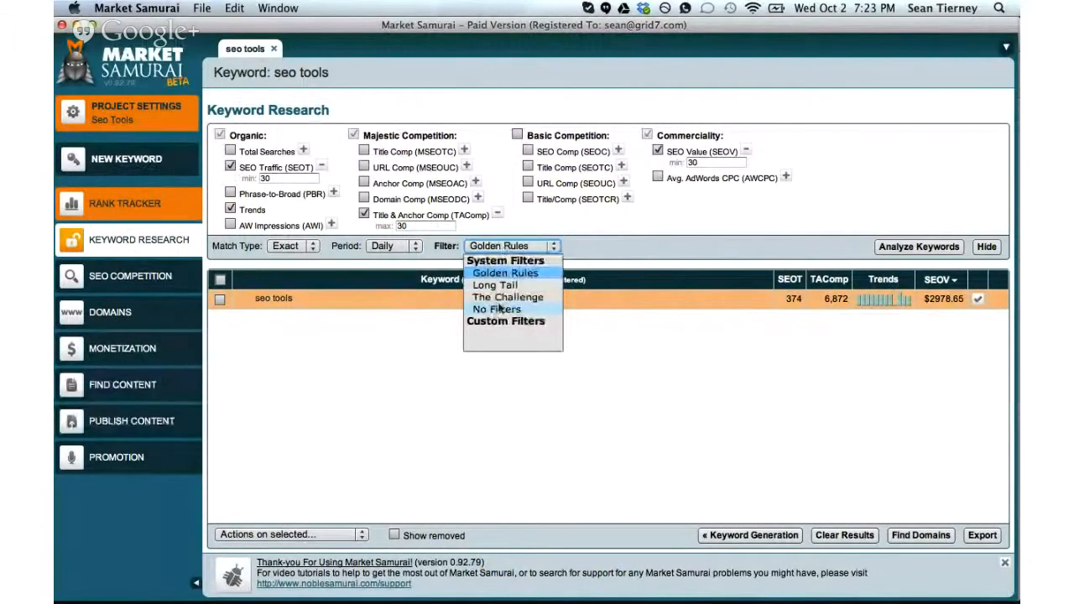
left_click(495, 309)
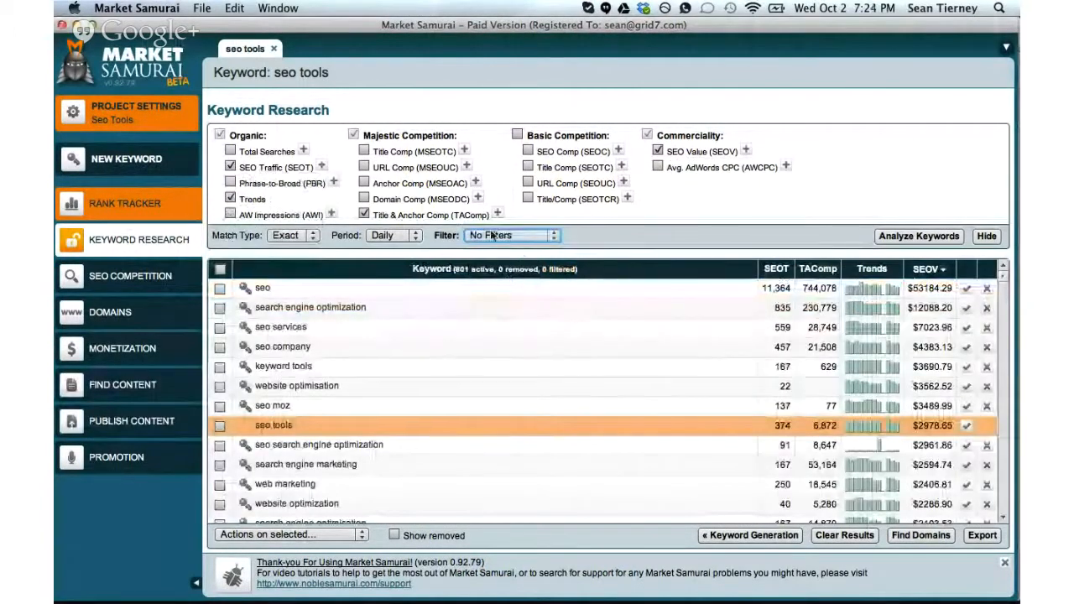
left_click(777, 270)
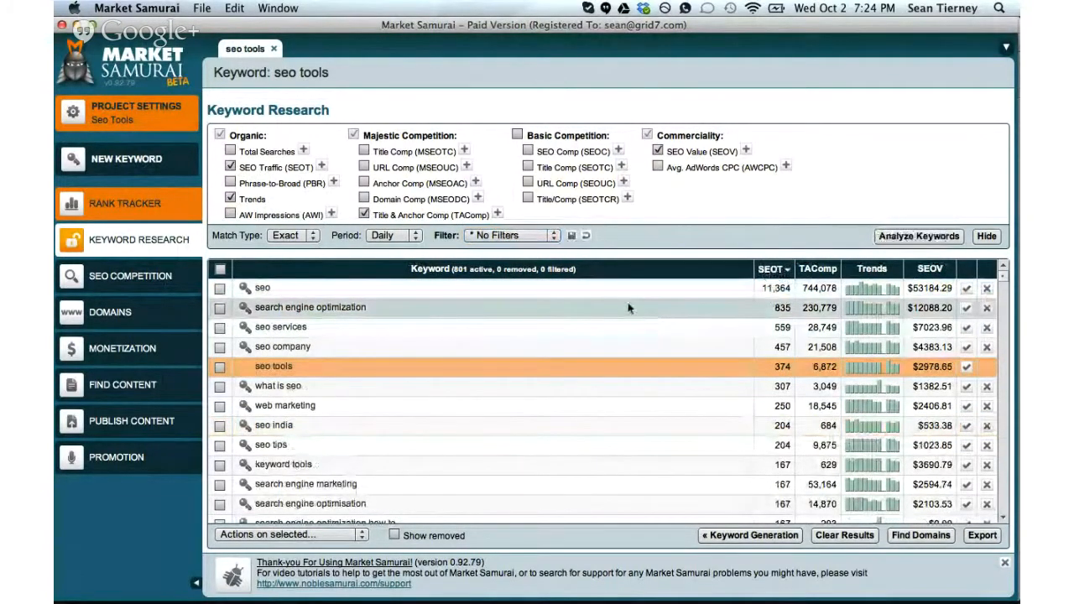
Compare the SEOT traffic and TAComp competition values of "seo", "seo tools" and "seo india" in the keyword list.
left_click(298, 364)
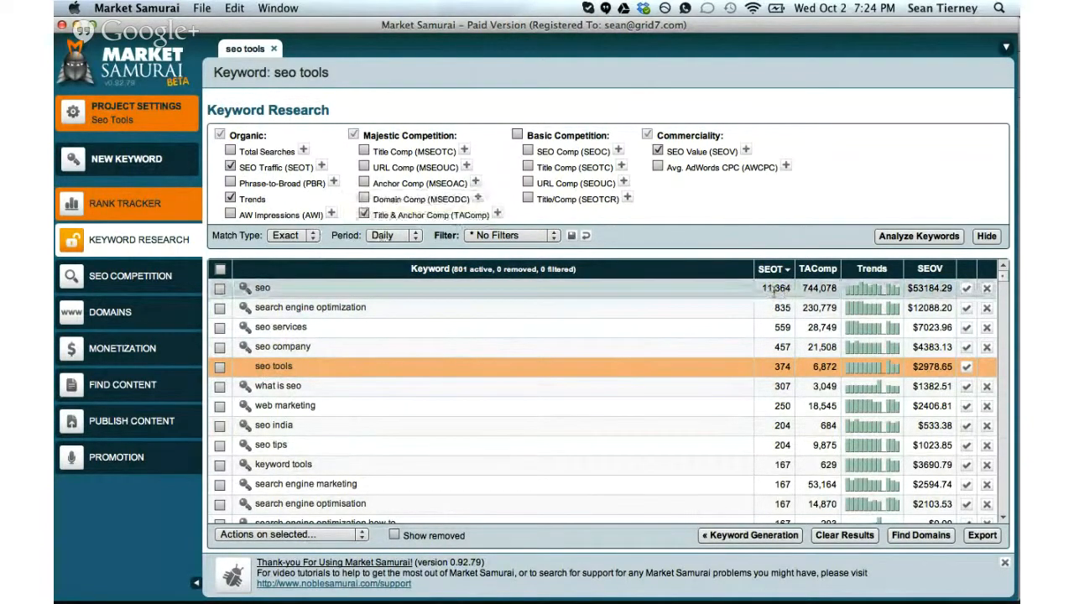
left_click_drag(763, 288, 788, 287)
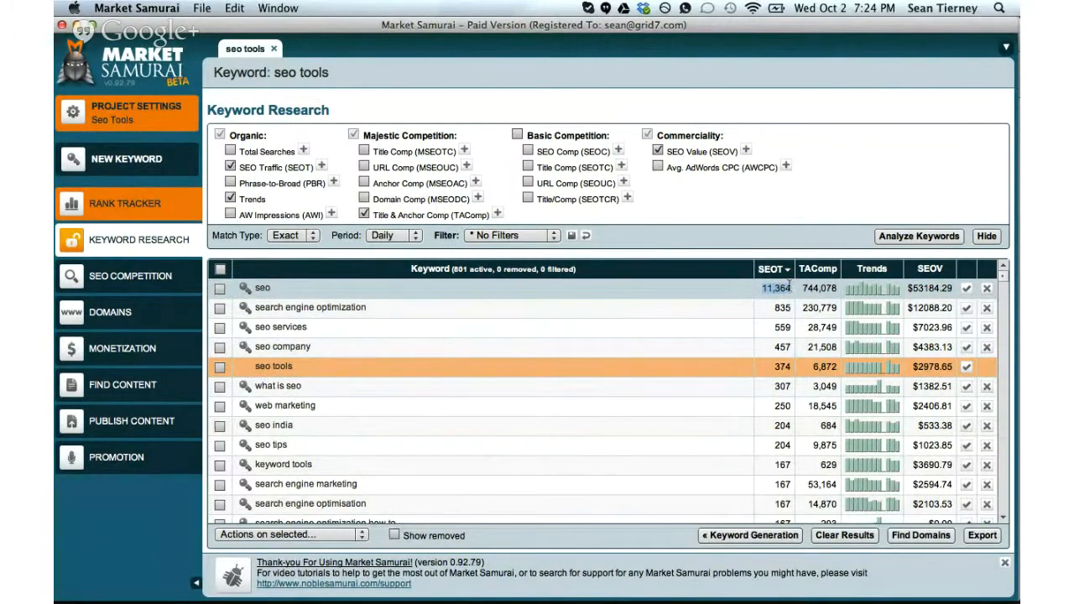
left_click(767, 289)
double_click(814, 289)
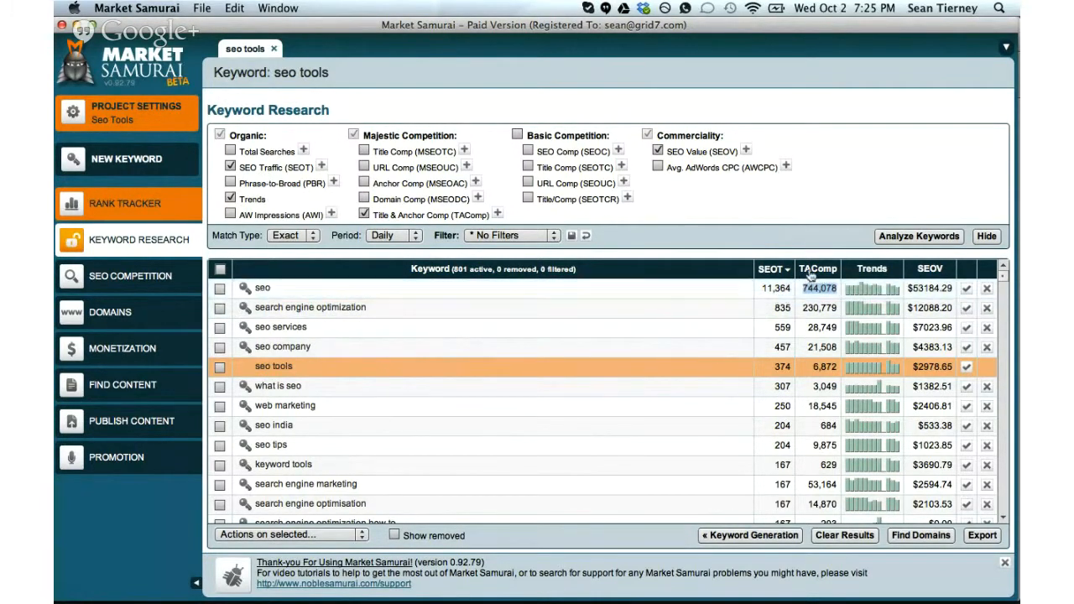
mouse_move(779, 277)
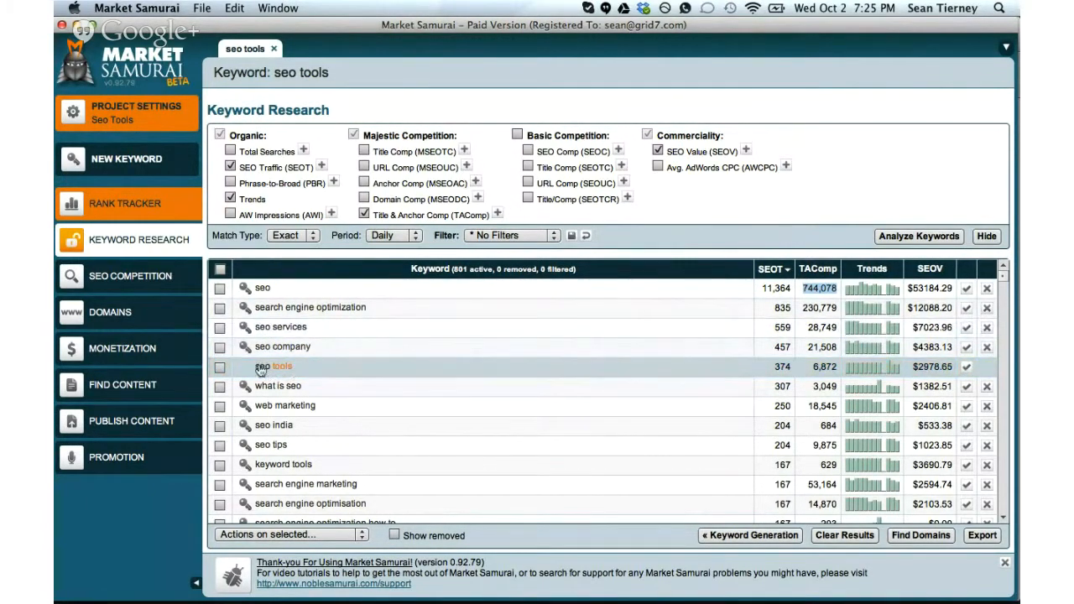
left_click(310, 369)
left_click(828, 429)
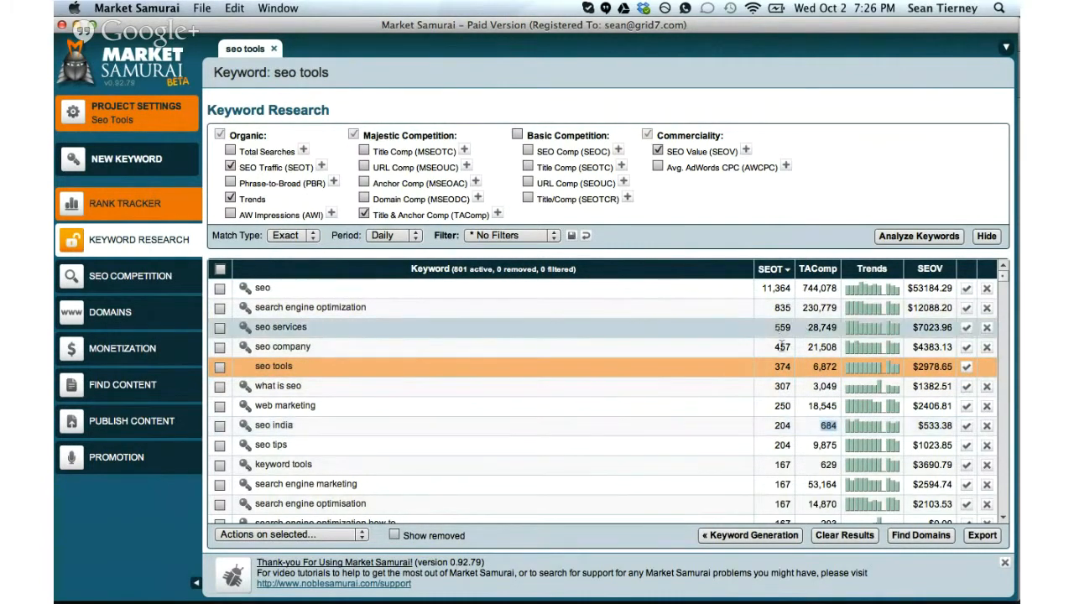
left_click(784, 369)
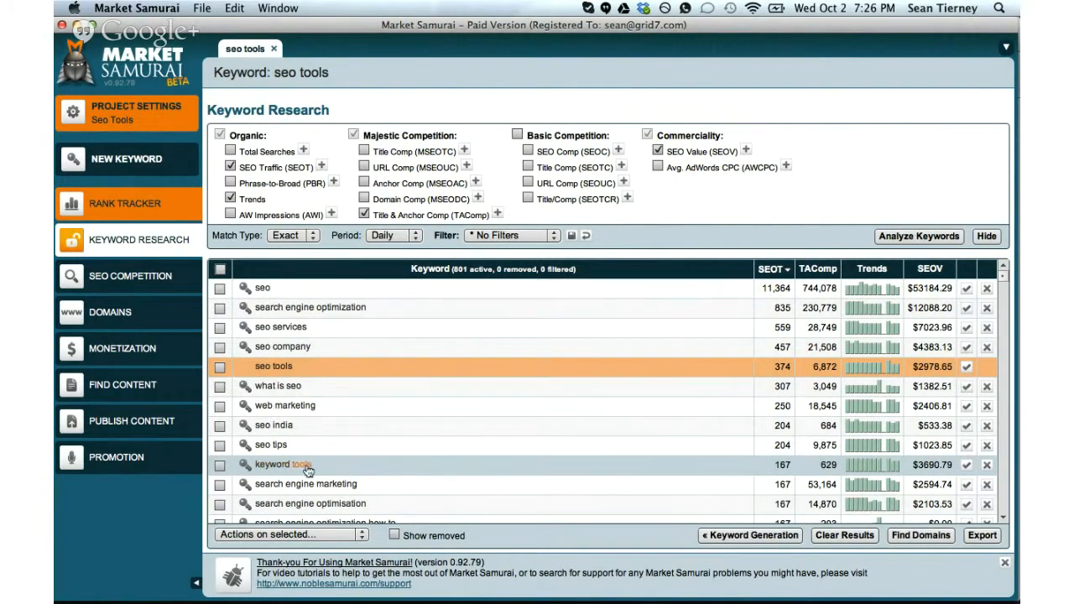
Open "keyword tools" as its own keyword tab and generate its SEO Competition results.
left_click(245, 467)
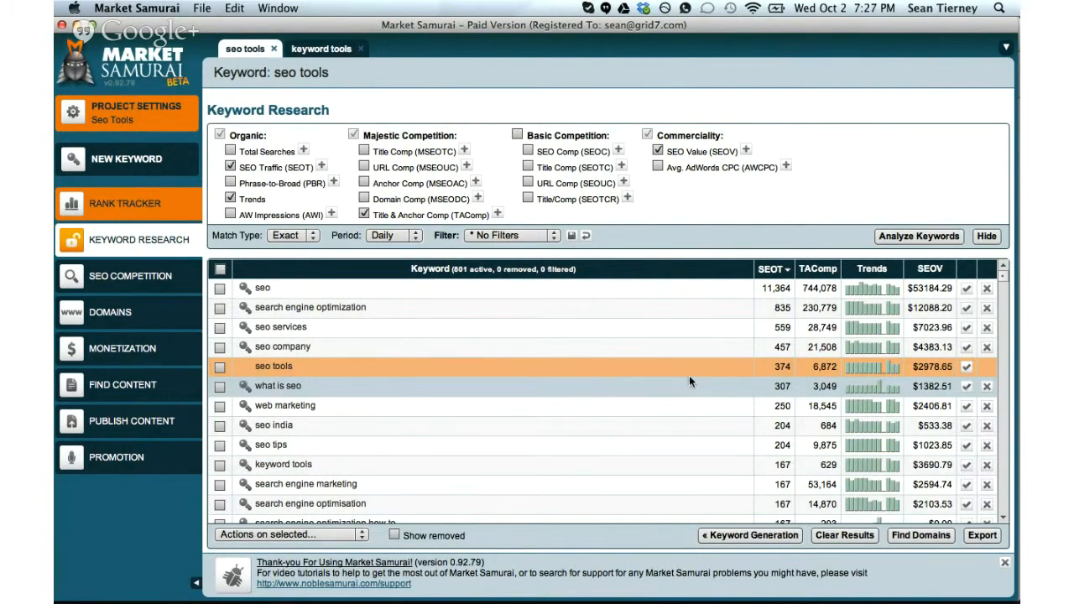
scroll(689, 382, "down", 1)
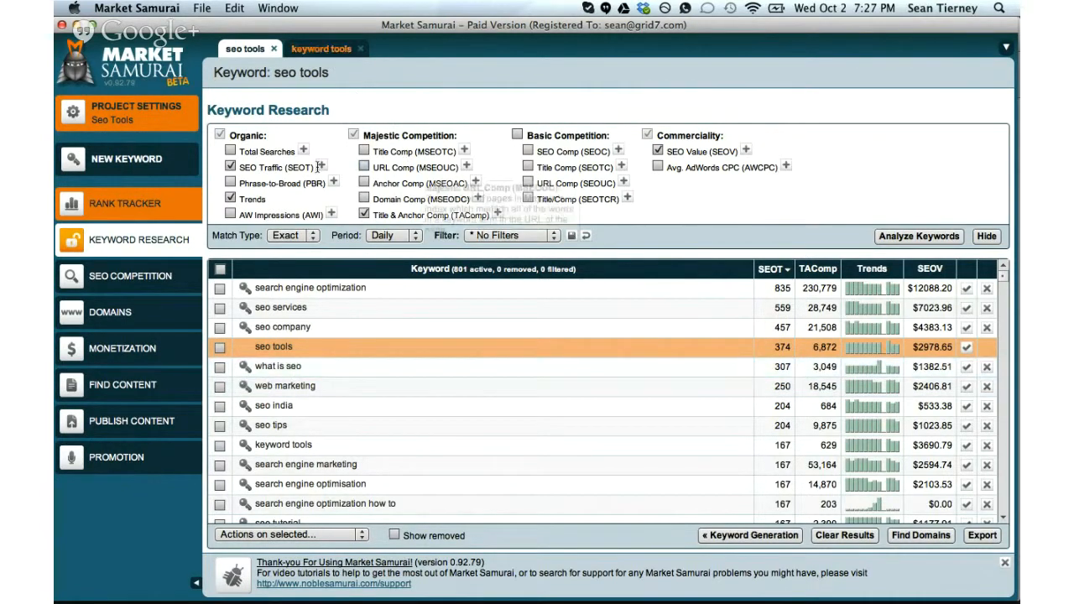
left_click(320, 50)
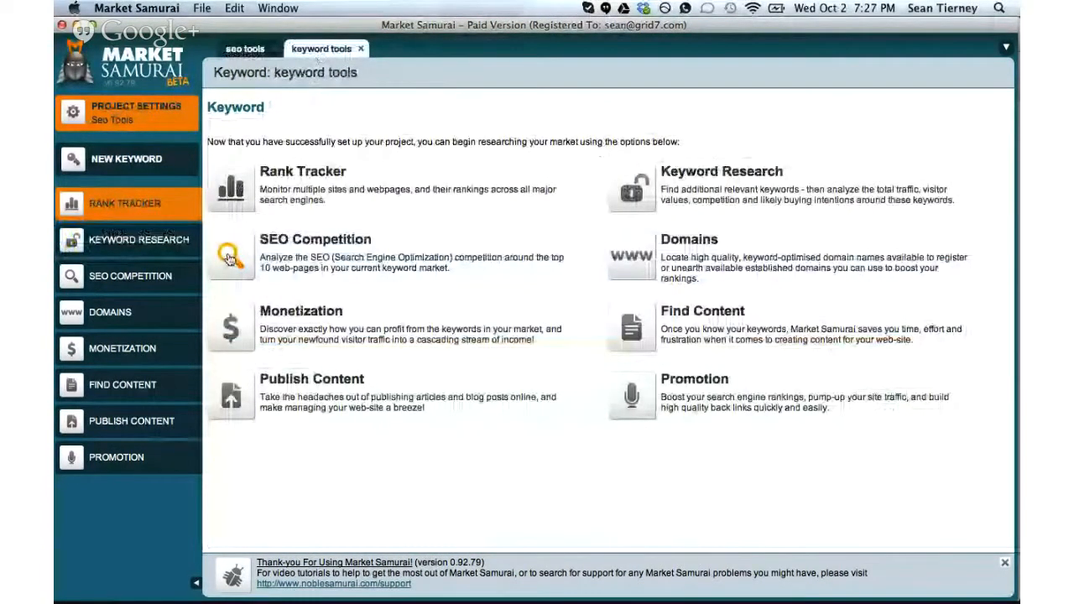
left_click(228, 258)
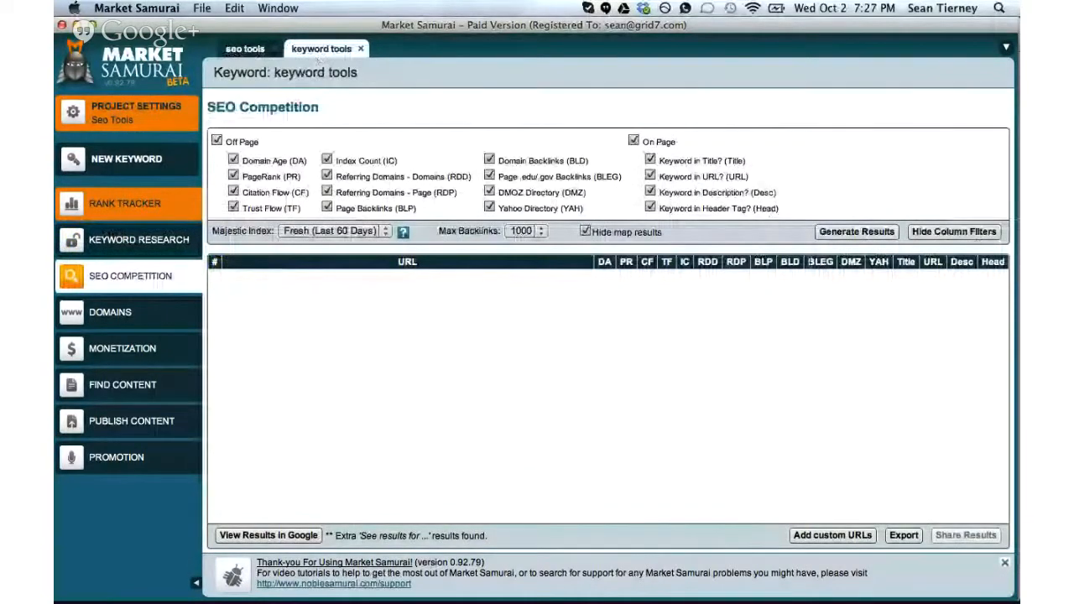
left_click(850, 232)
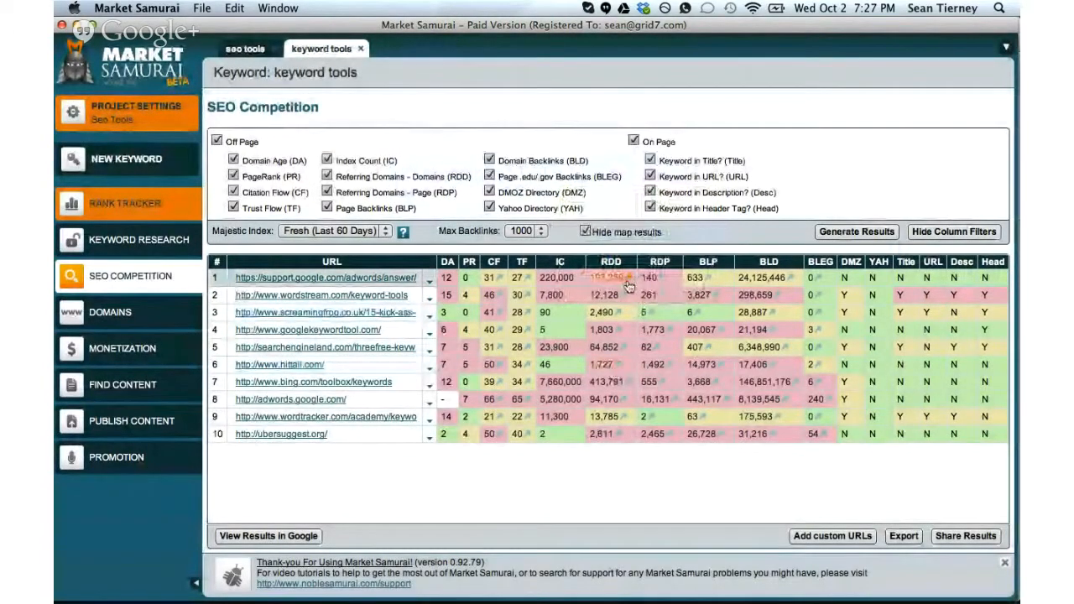
Examine the definitions of the PR, DA, IC, RDD and RDP columns in the "keyword tools" SEO Competition results.
mouse_move(492, 262)
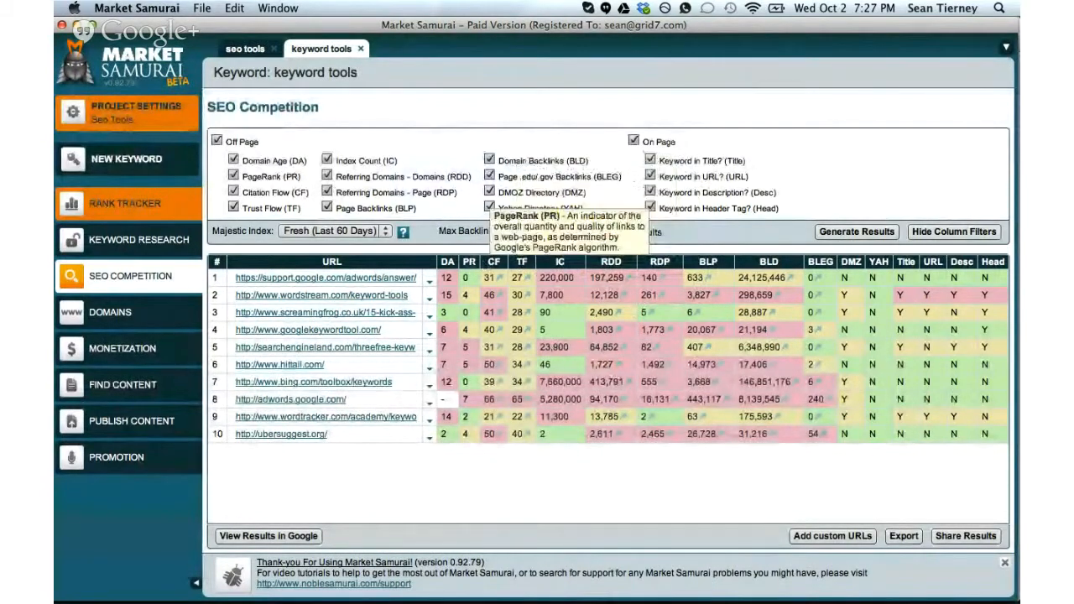
mouse_move(448, 262)
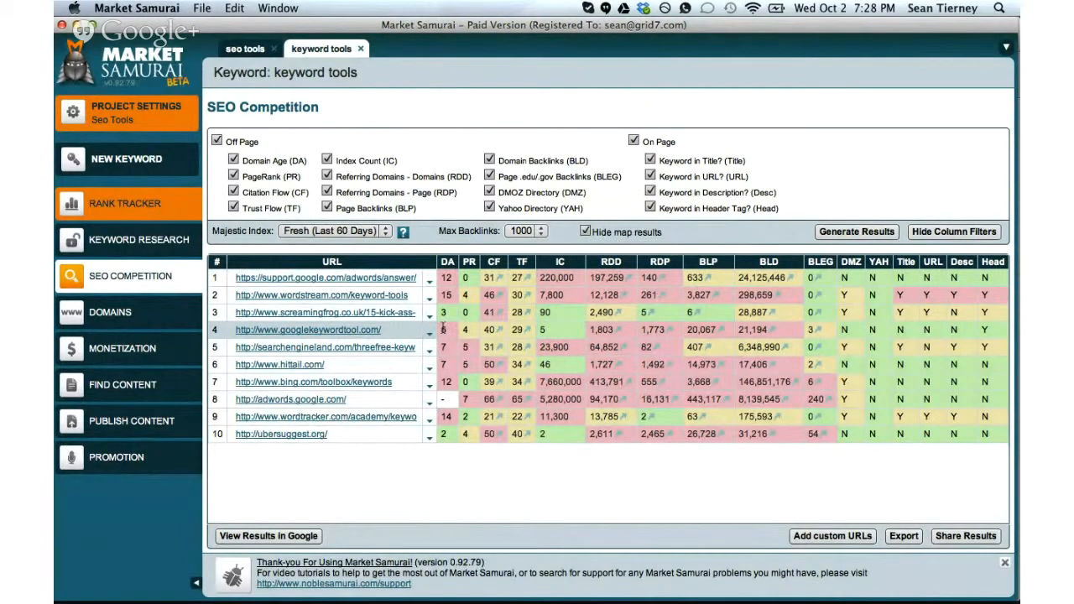
mouse_move(560, 264)
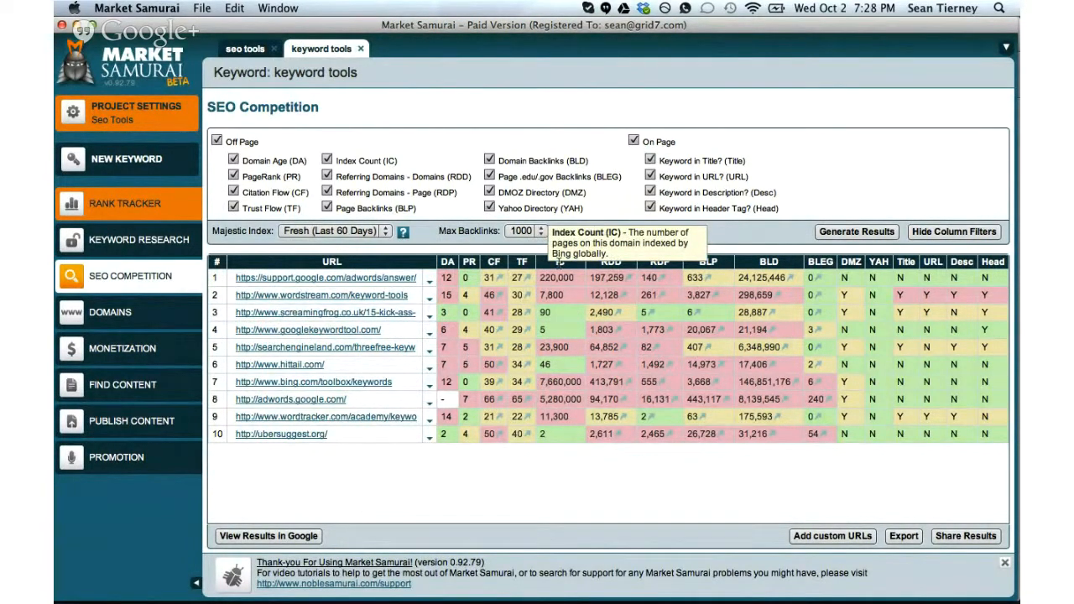
mouse_move(601, 260)
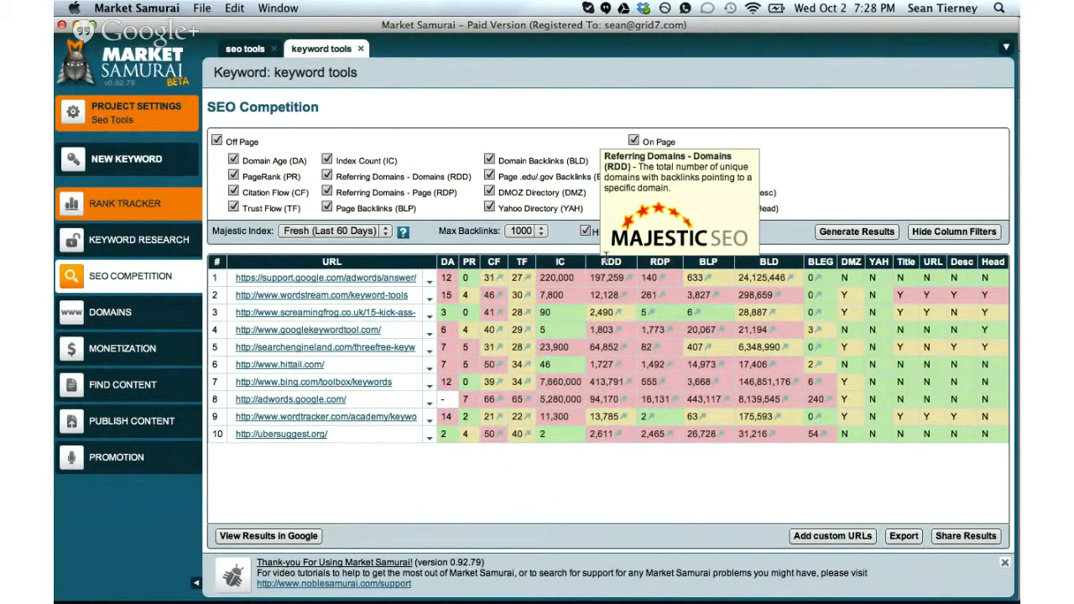
mouse_move(663, 258)
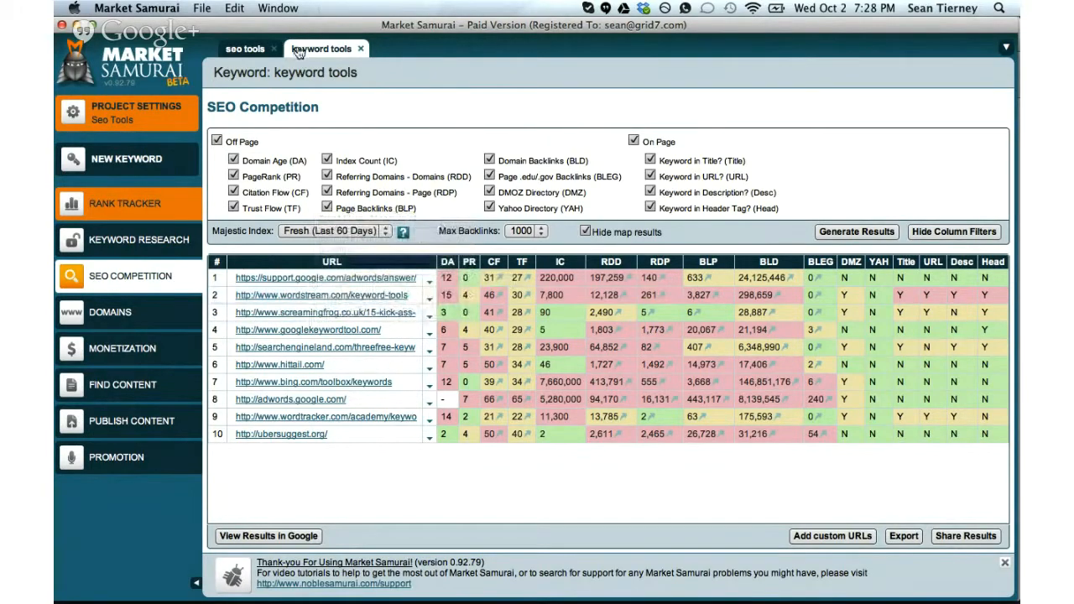
Switch to the TextEdit notes and highlight "Easy WP SEO" in the on-page SEO line.
key("ctrl+Up")
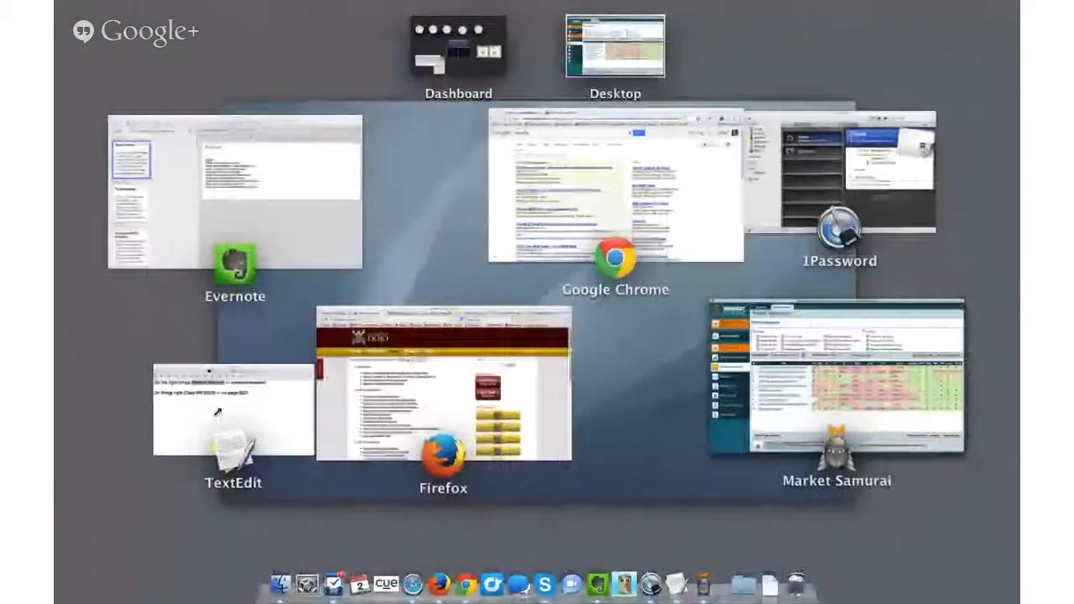
left_click(216, 417)
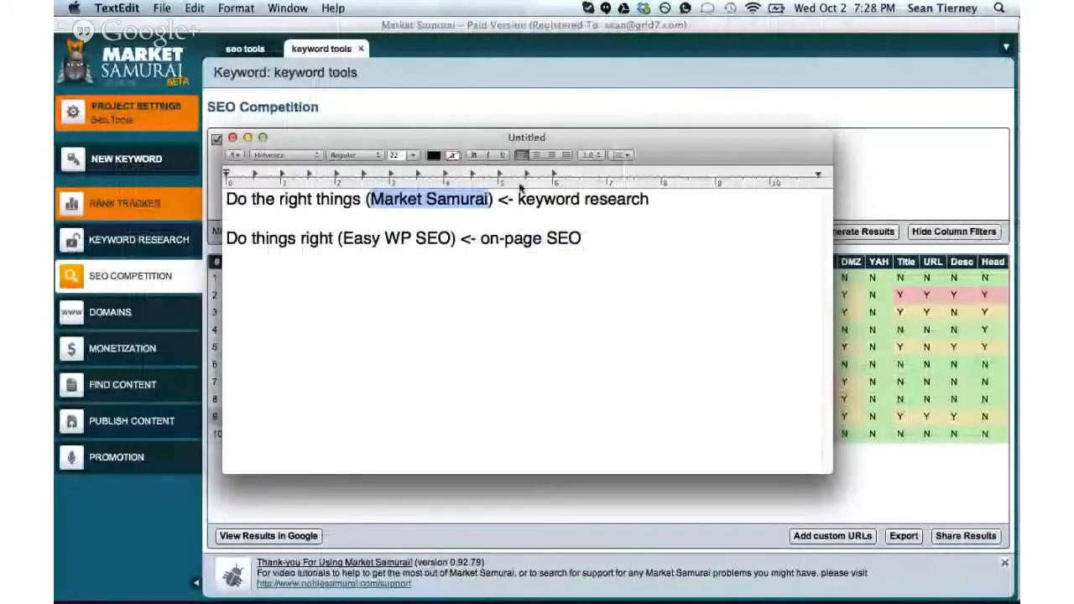
key("ctrl+Up")
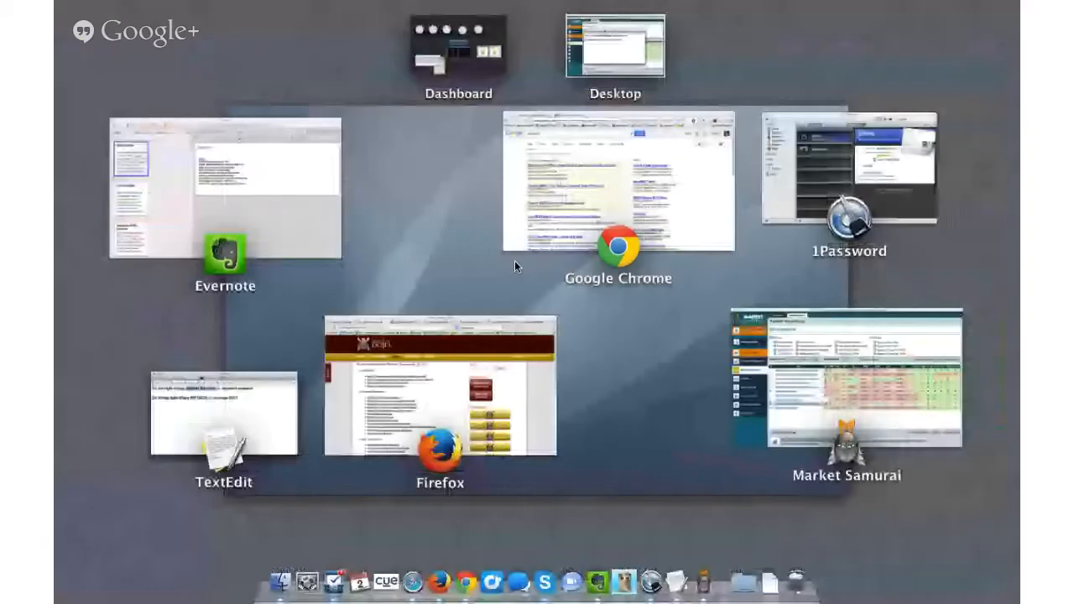
left_click(827, 343)
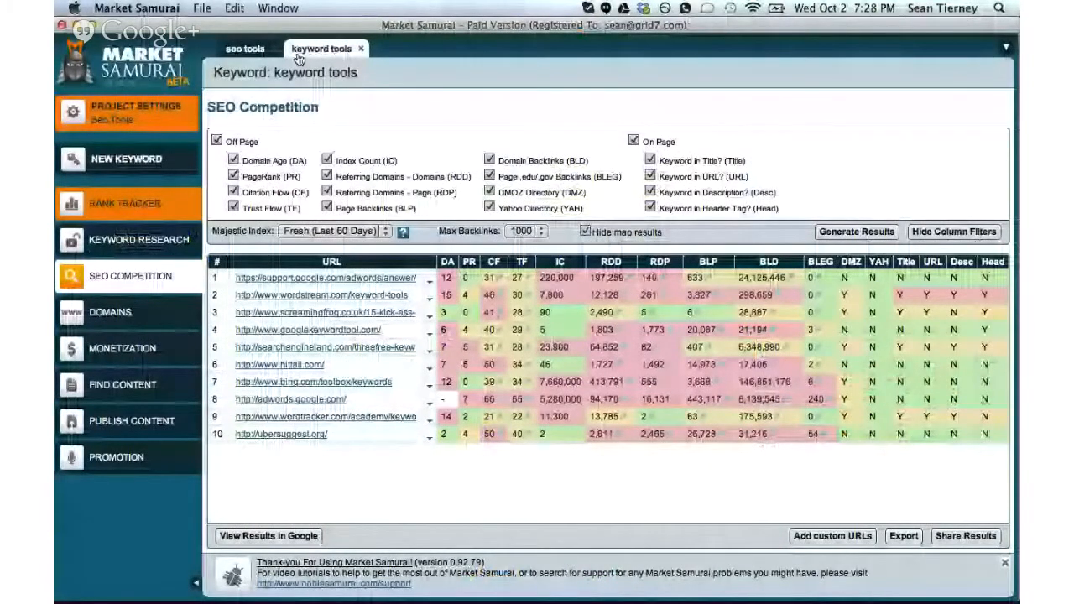
key("ctrl+Up")
left_click(246, 444)
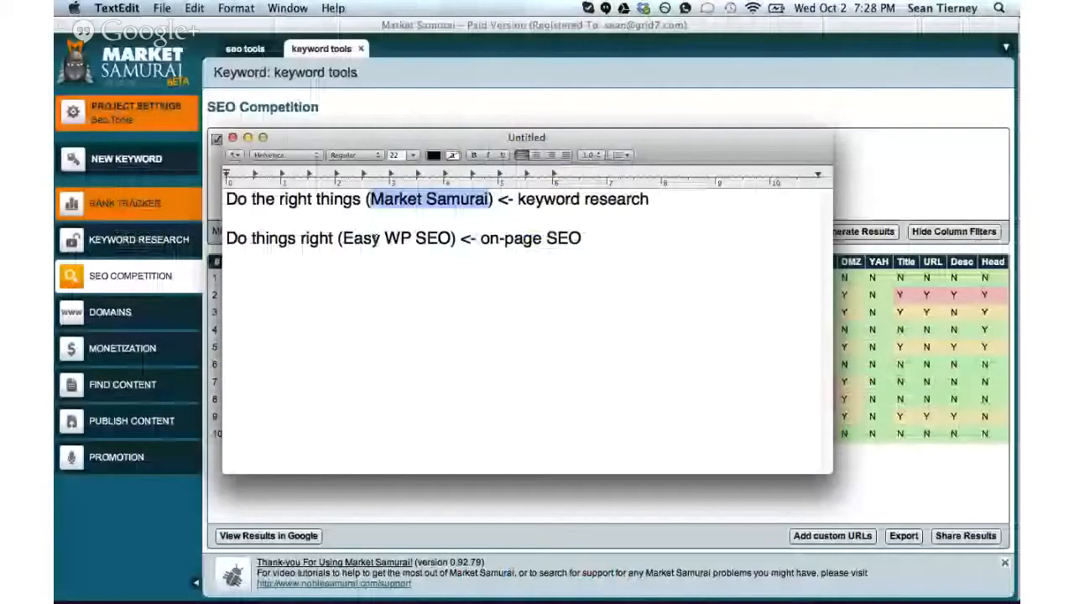
left_click_drag(342, 239, 451, 238)
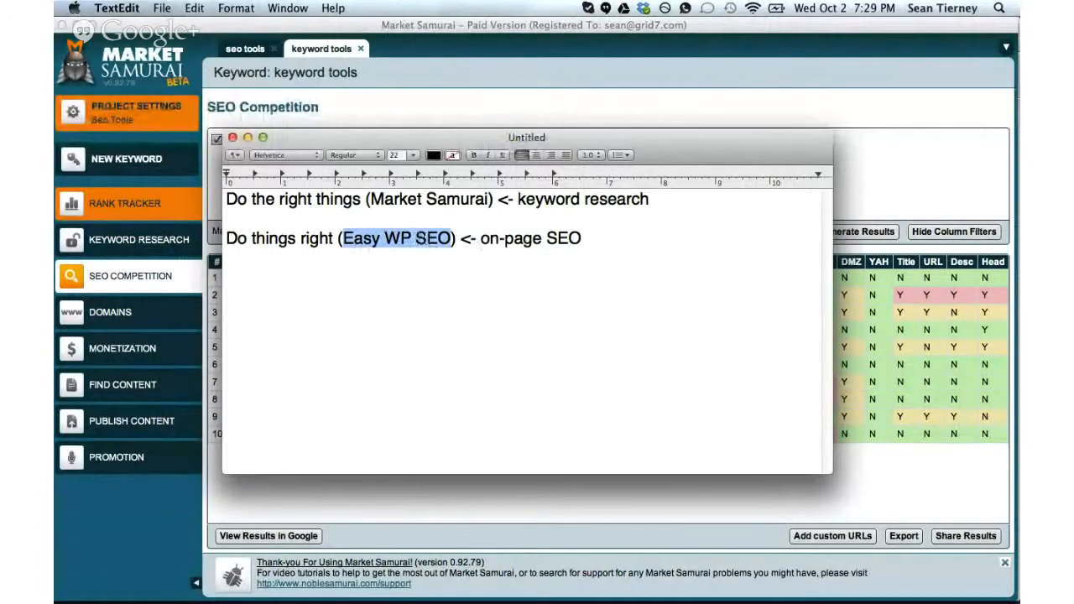
Switch to the WordPress Edit Event page in Firefox and set the Easy WP SEO primary keyword to "keyword tools".
mouse_move(55, 601)
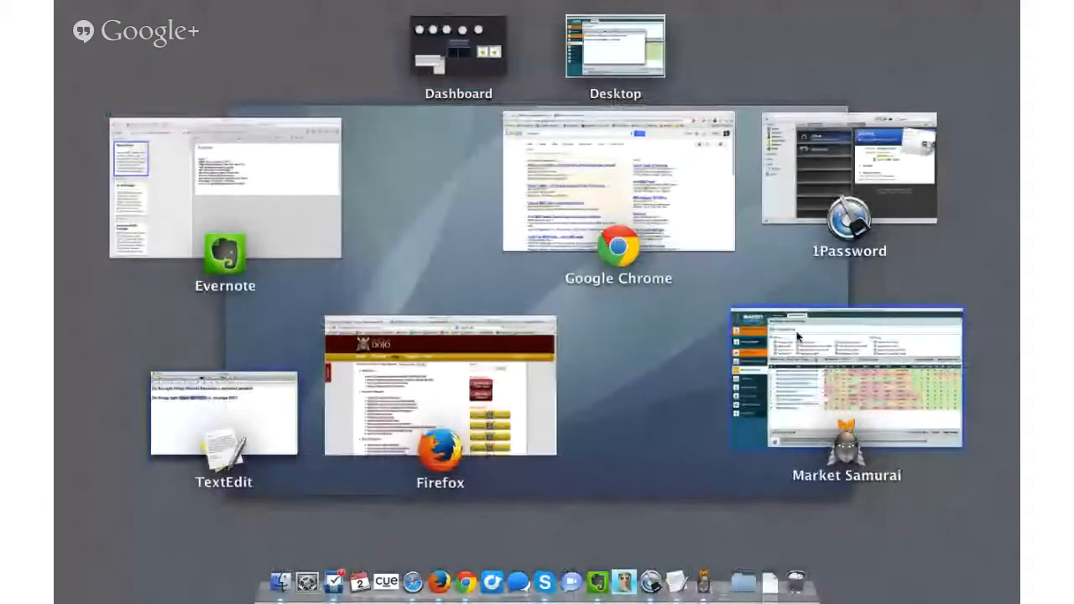
left_click(500, 368)
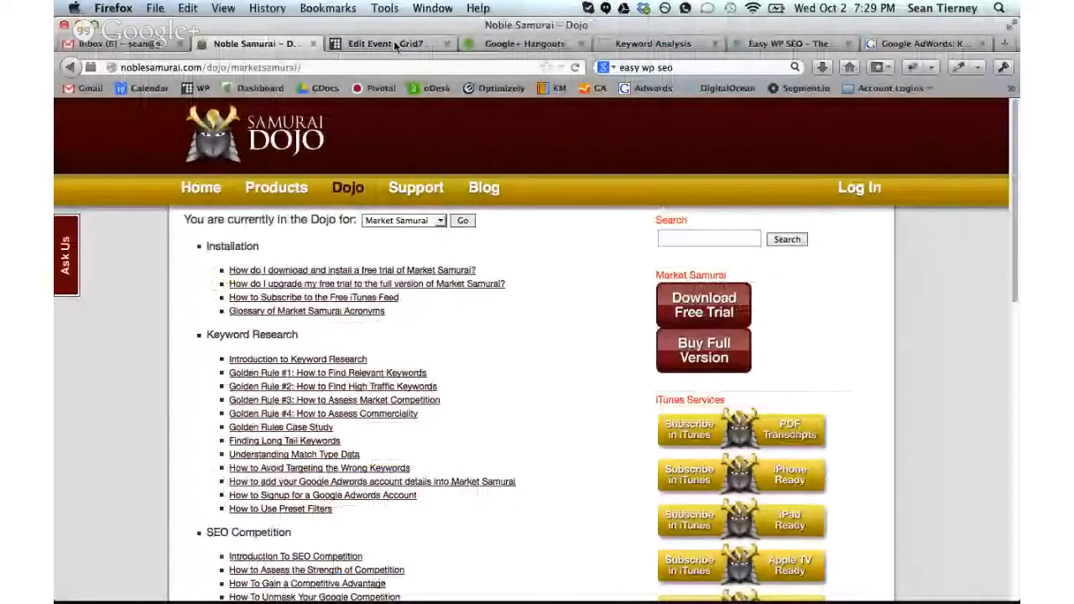
left_click(396, 46)
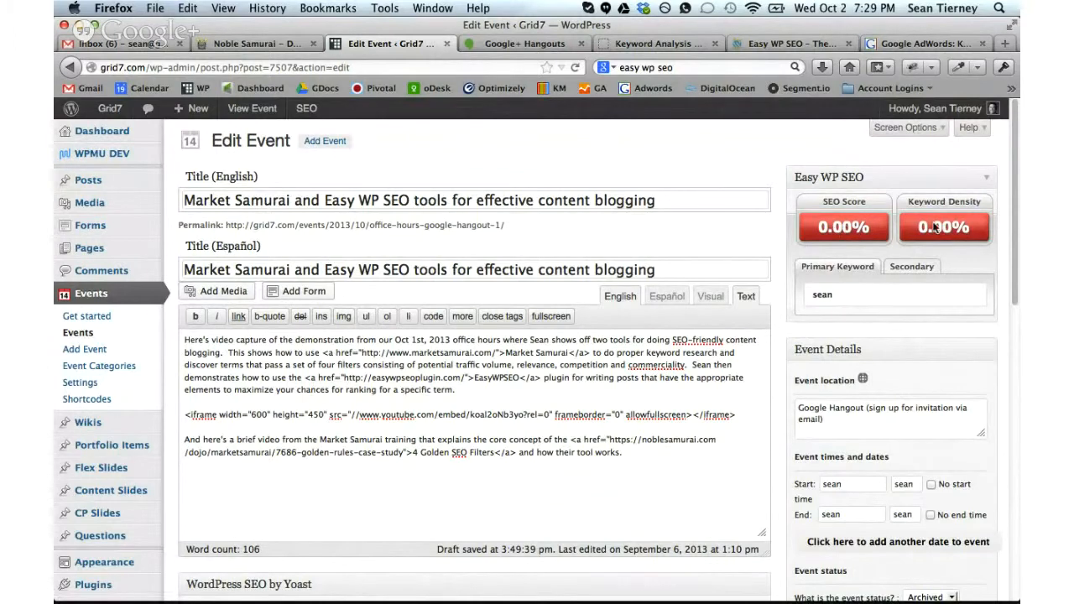
double_click(853, 297)
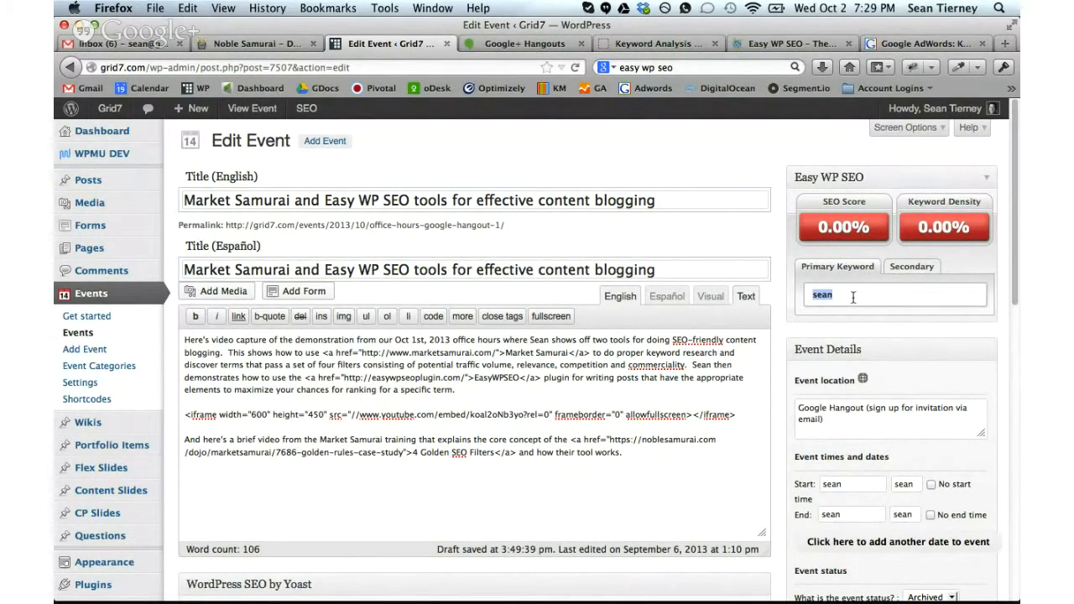
type("keyword tools")
Switch to Market Samurai to glance at the SEO Competition results, and return to the event in Firefox.
mouse_move(634, 537)
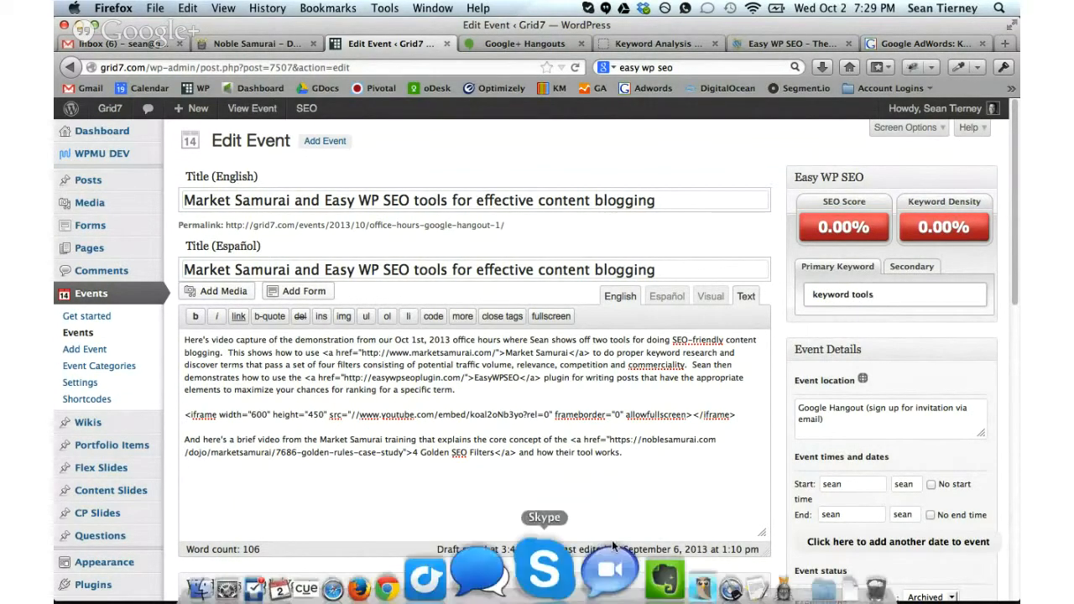
left_click(705, 562)
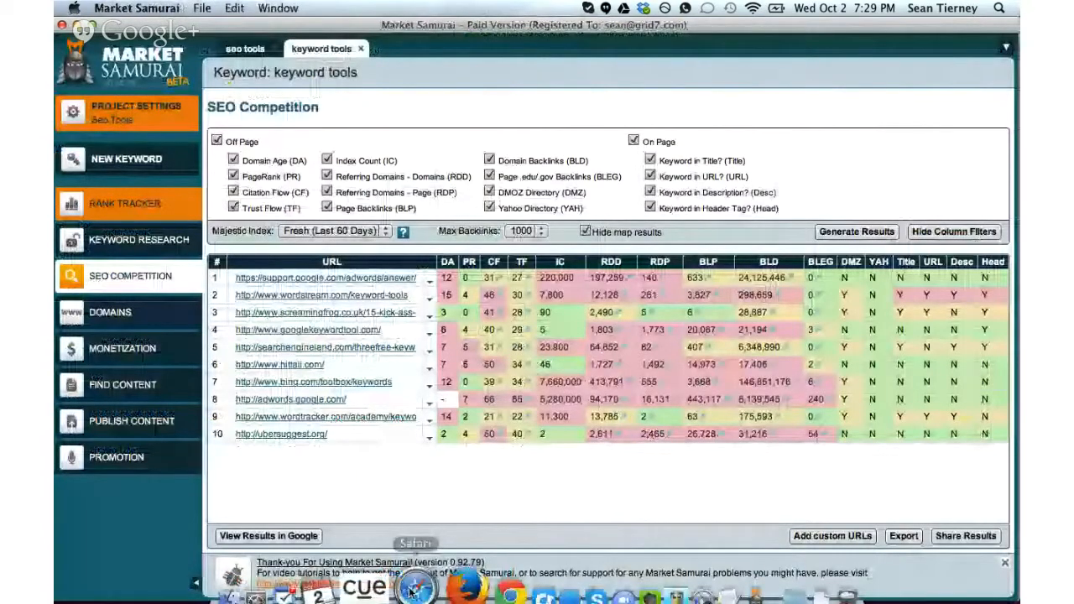
left_click(464, 588)
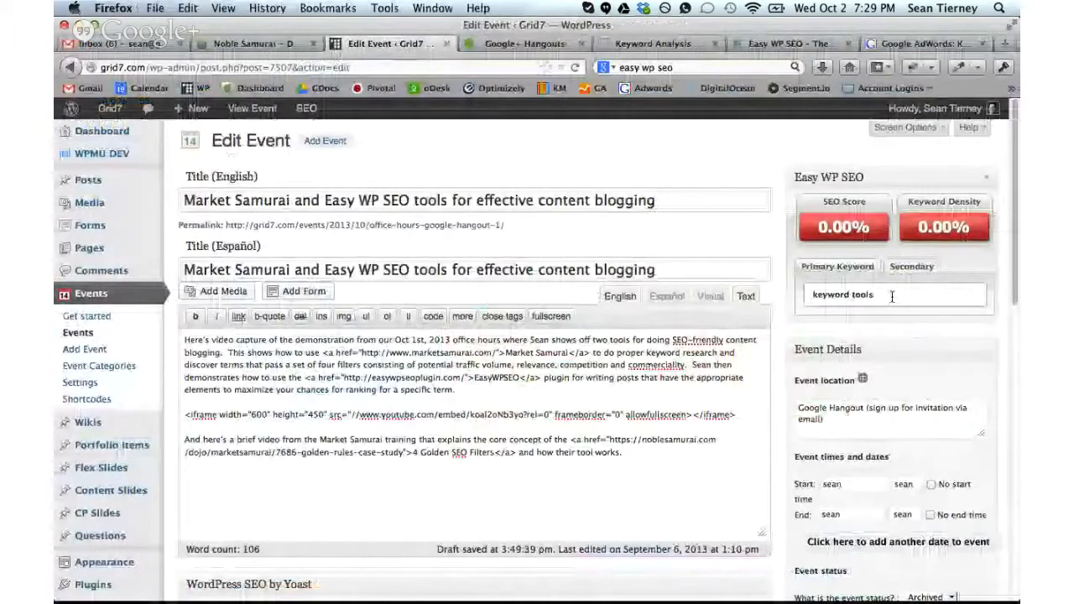
Add "seo tools" as a secondary keyword in Easy WP SEO and return to the primary keyword.
left_click(905, 267)
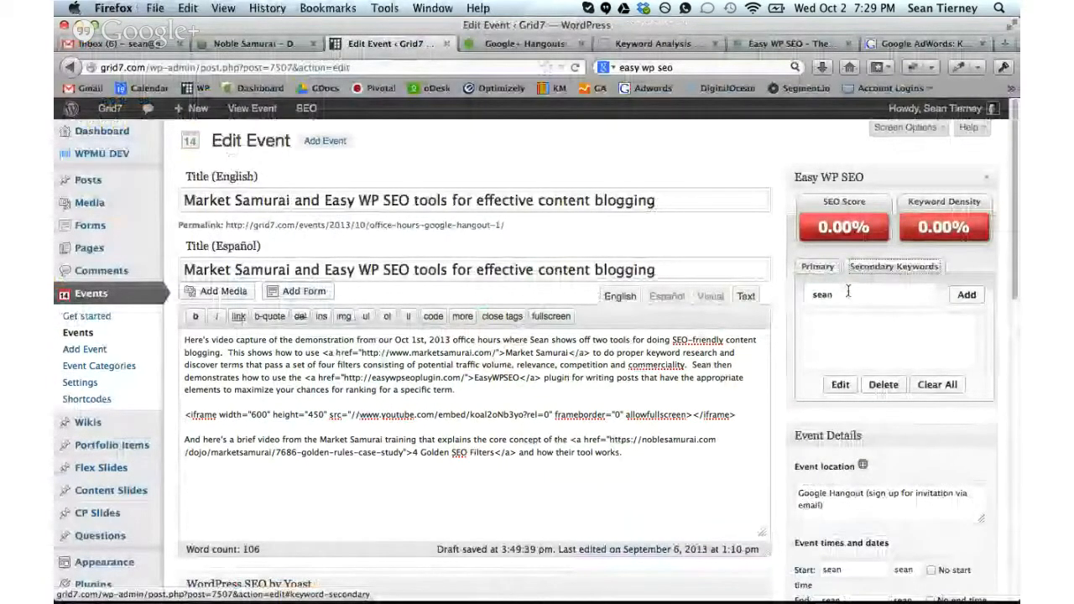
left_click(848, 291)
type("seo tools")
key("Return")
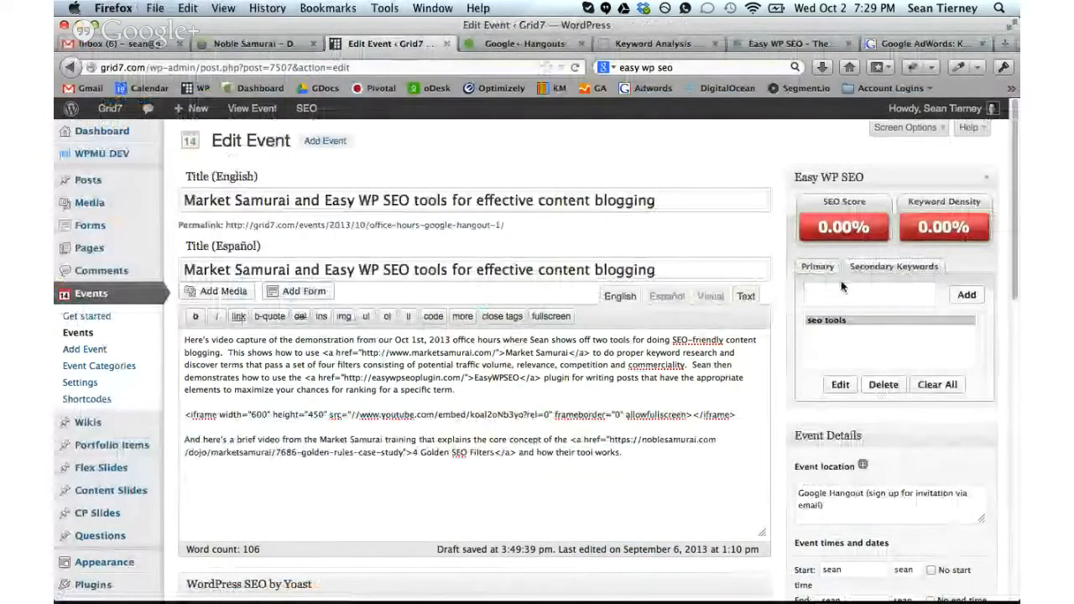
left_click(821, 269)
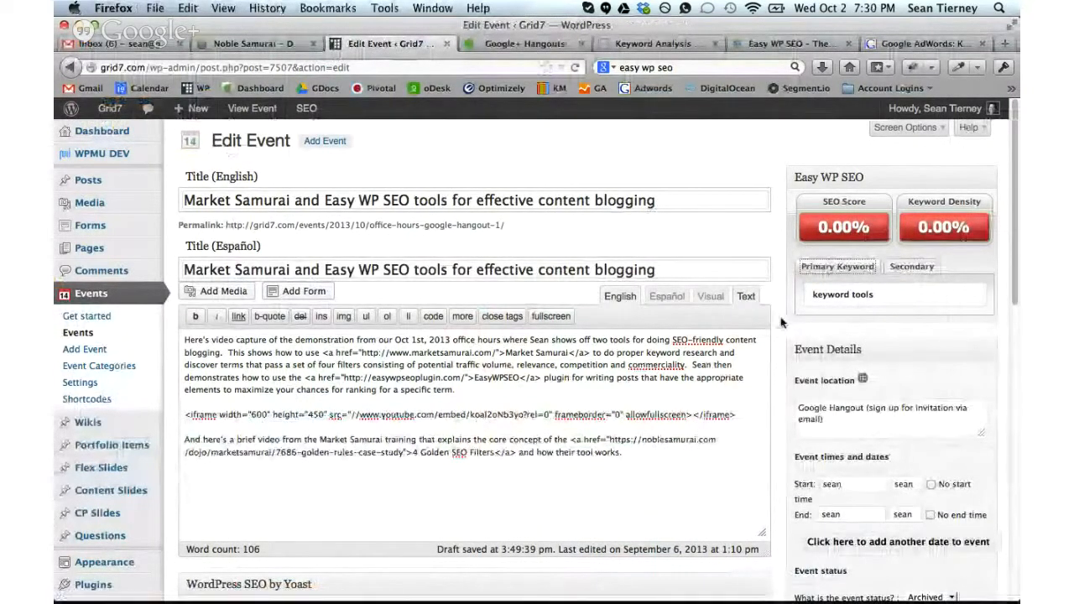
Try to save the event as a draft and publish it.
scroll(781, 322, "down", 3)
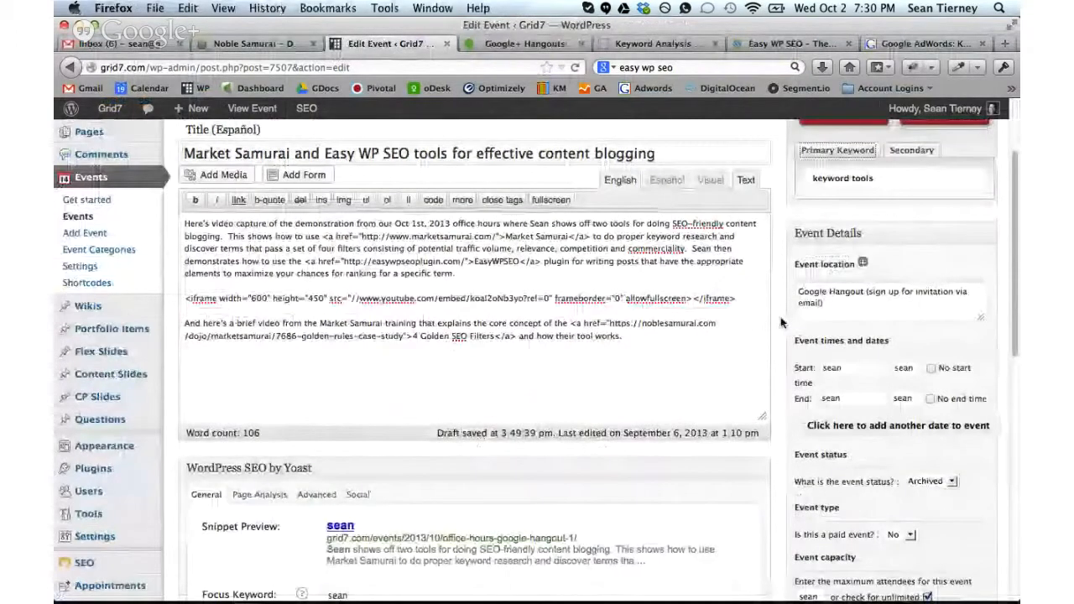
scroll(781, 323, "down", 5)
left_click(824, 379)
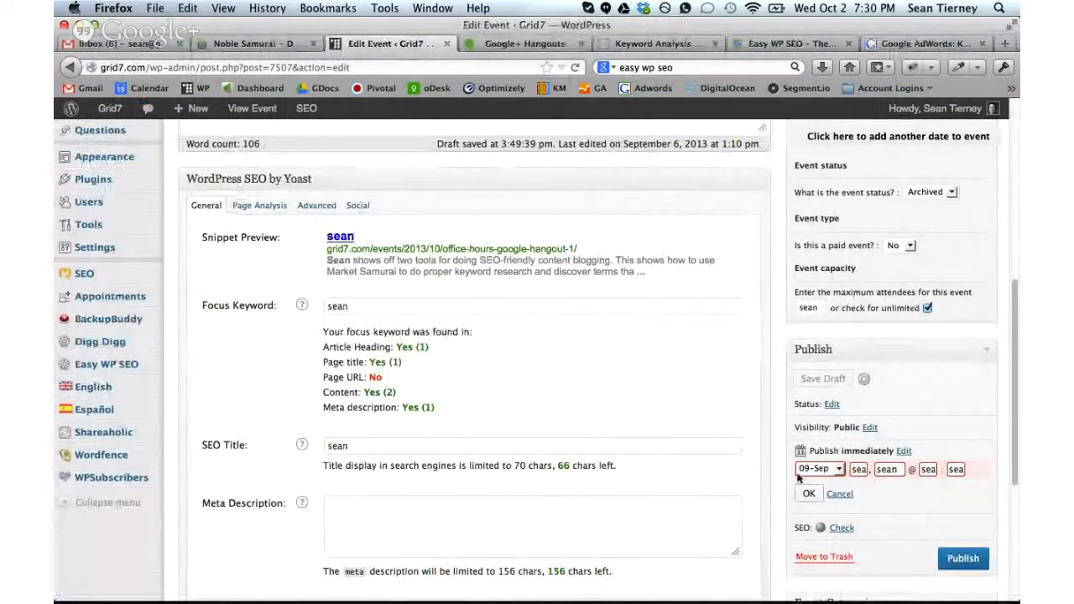
scroll(781, 286, "up", 7)
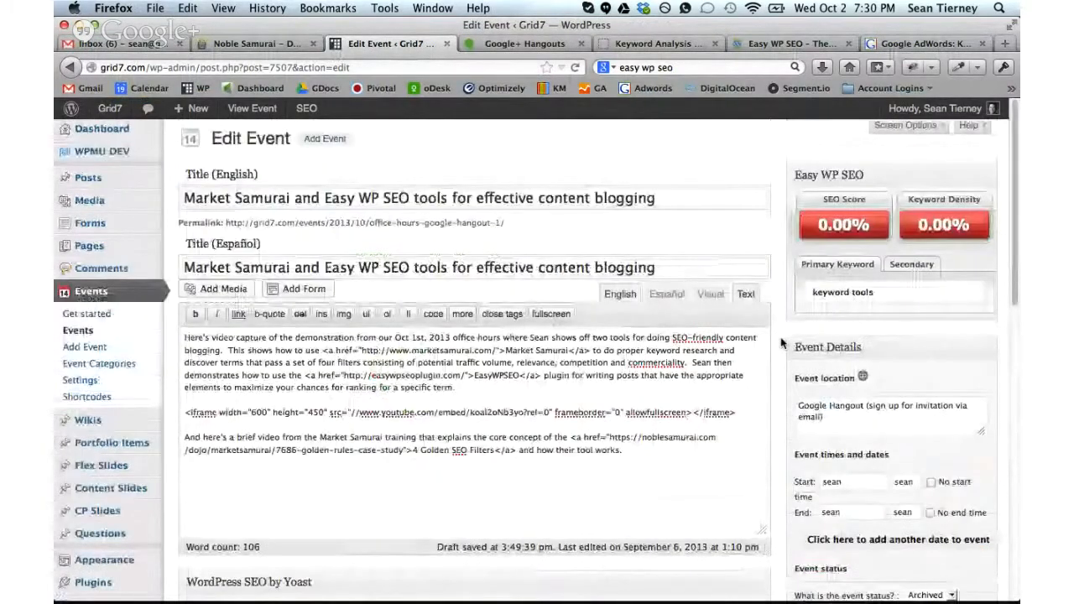
scroll(781, 342, "down", 7)
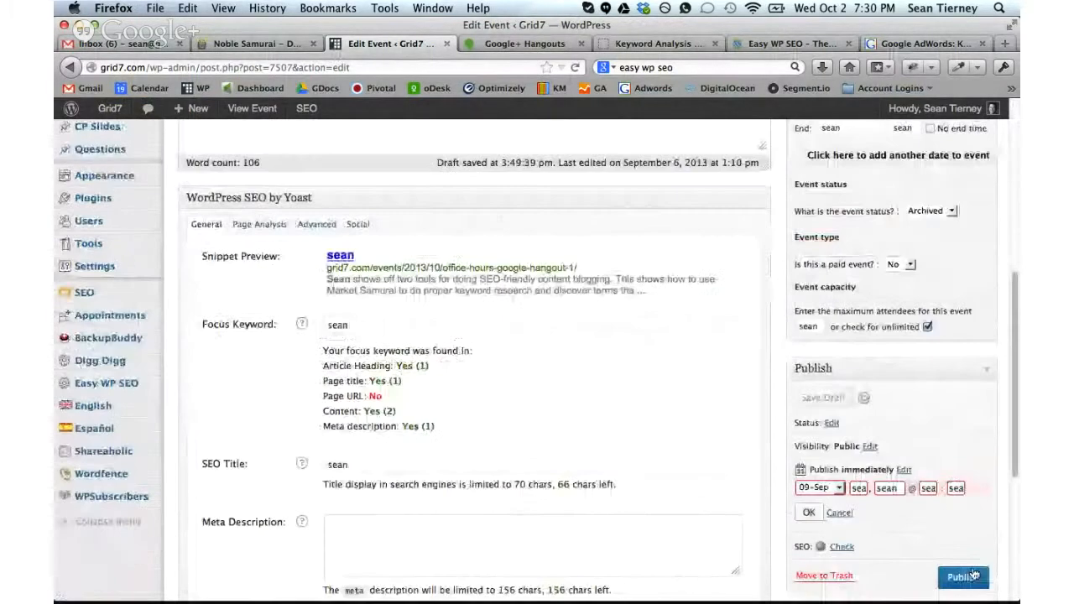
left_click(963, 577)
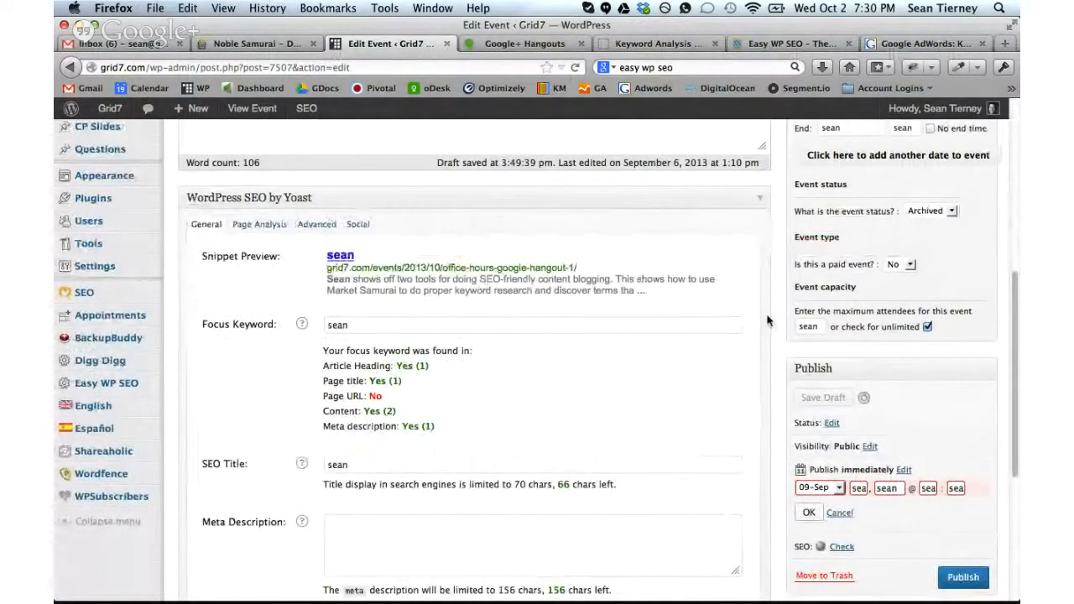
Set the event status to Expired and try to publish the event again.
left_click(935, 211)
left_click(923, 247)
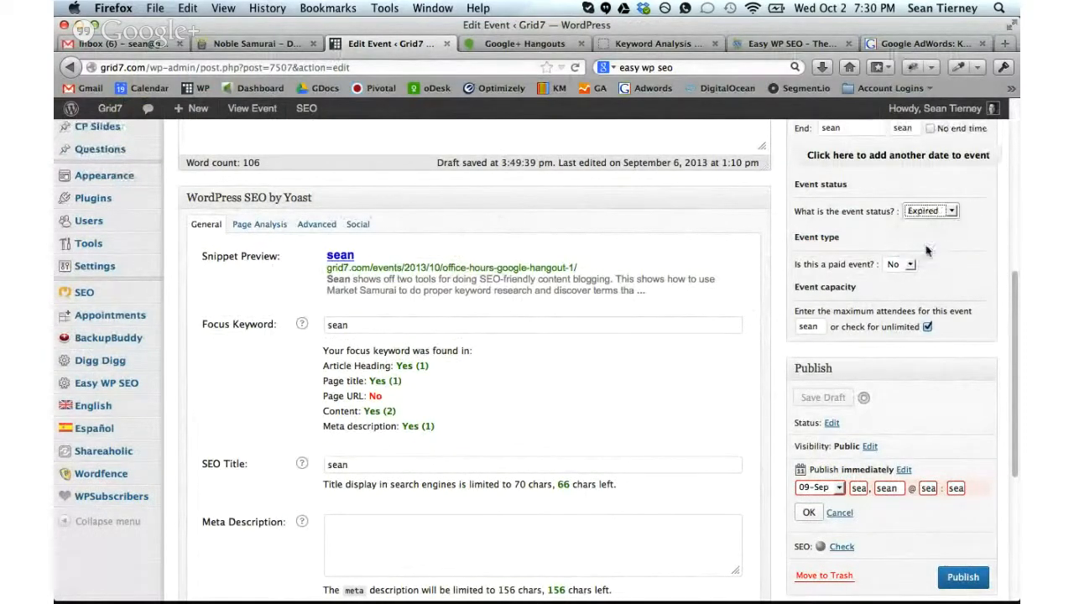
left_click(969, 576)
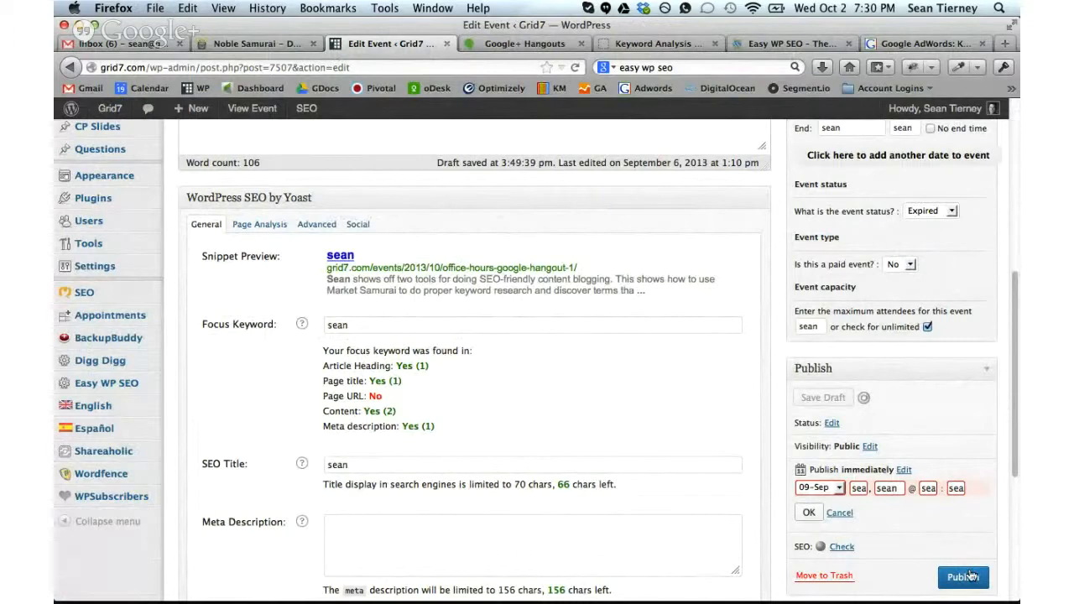
scroll(768, 353, "down", 1)
scroll(768, 353, "down", 5)
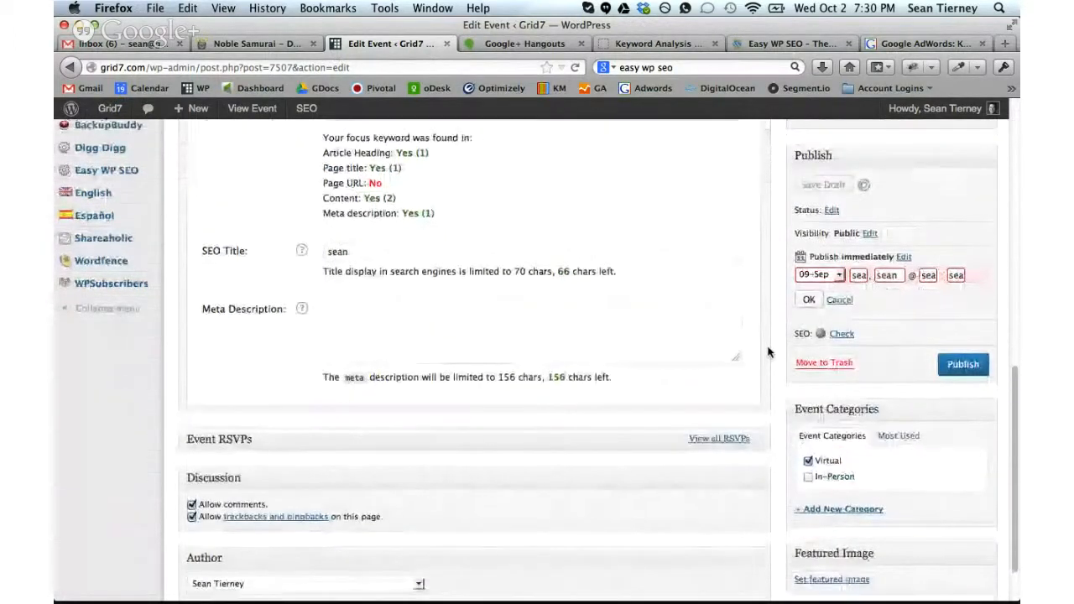
scroll(769, 353, "up", 10)
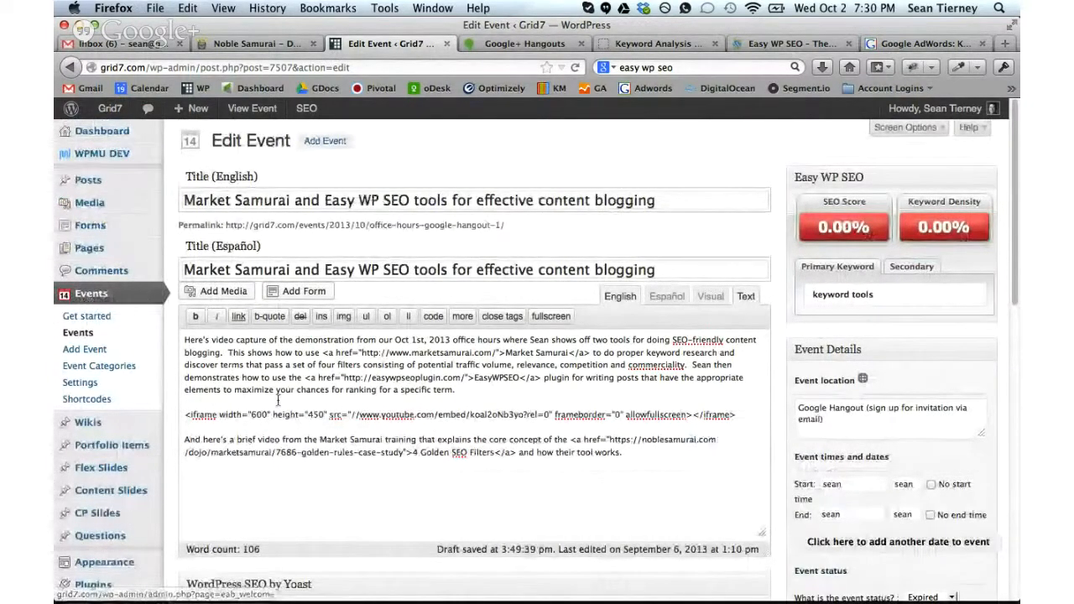
Copy the event's entire body text and paste it into the body of a new blog post.
left_click_drag(637, 458, 152, 336)
key("super+c")
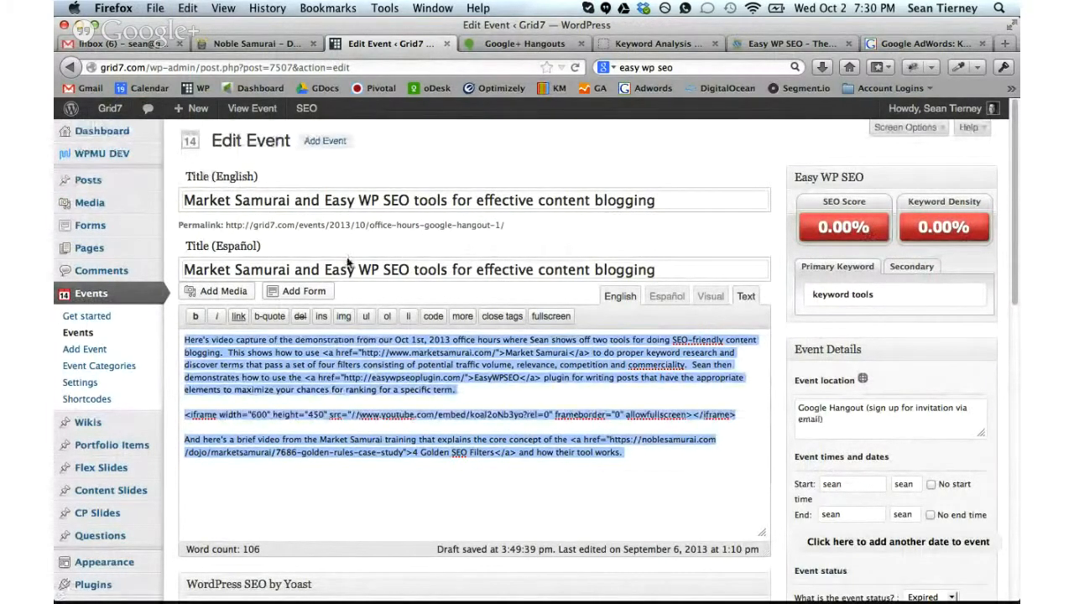
mouse_move(199, 113)
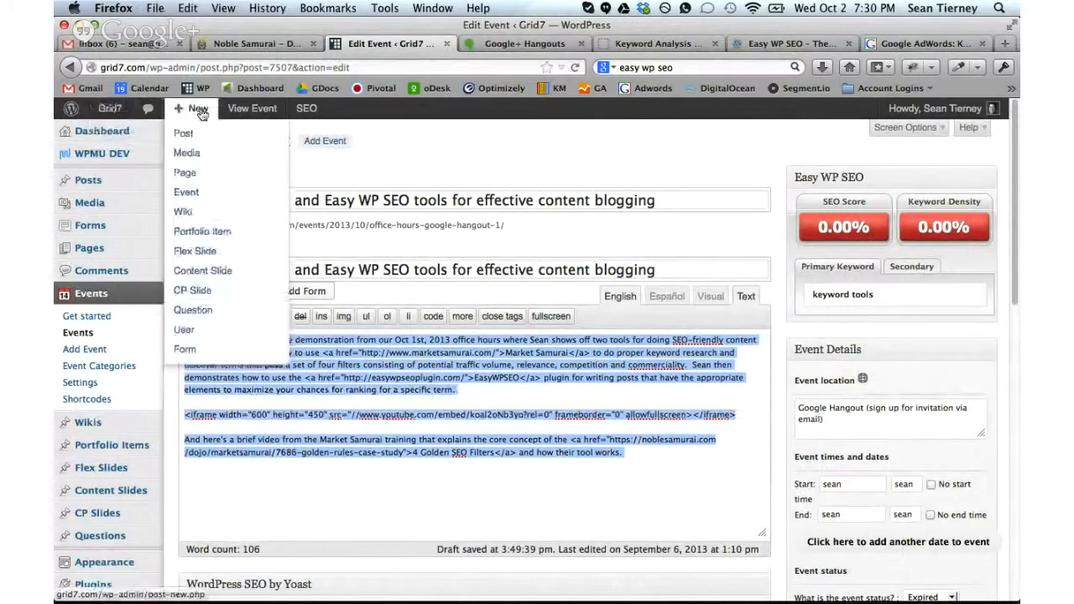
left_click(183, 132)
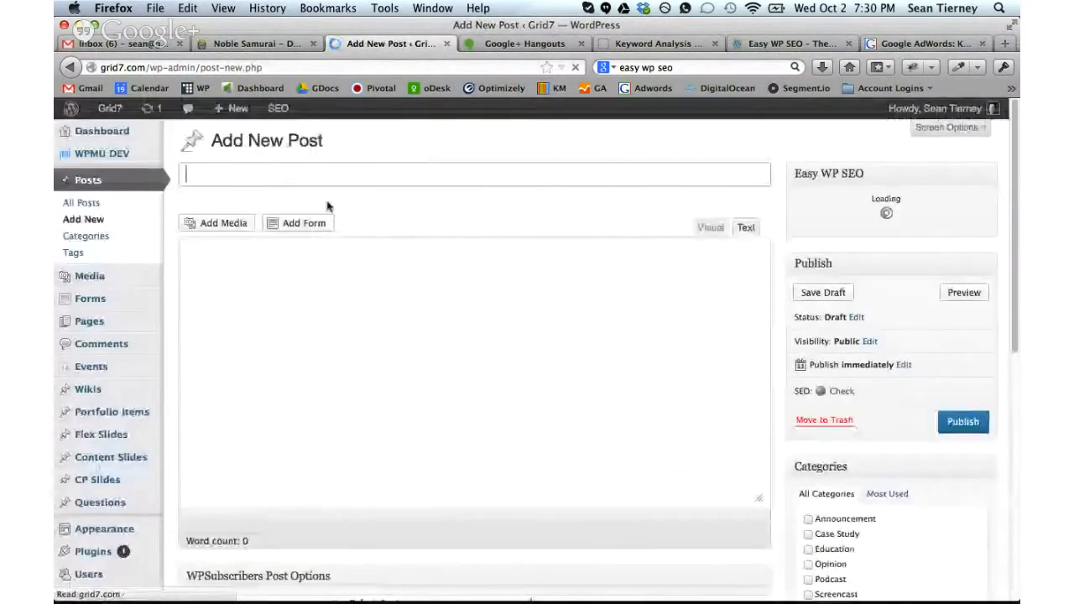
left_click(220, 372)
key("super+v")
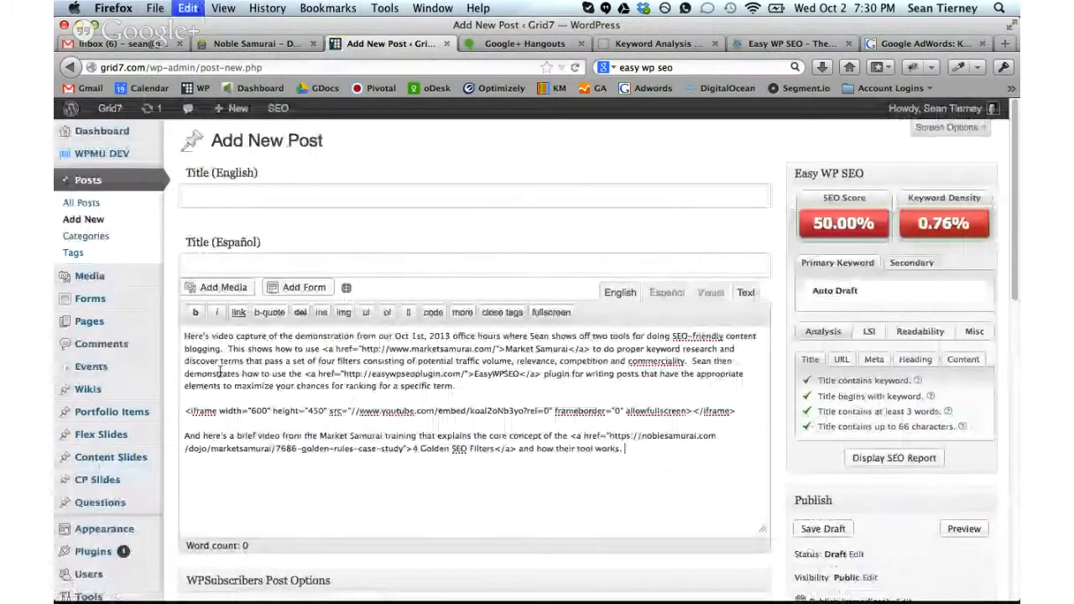
Set the new post's primary keyword in Easy WP SEO to "keyword tools".
left_click(218, 197)
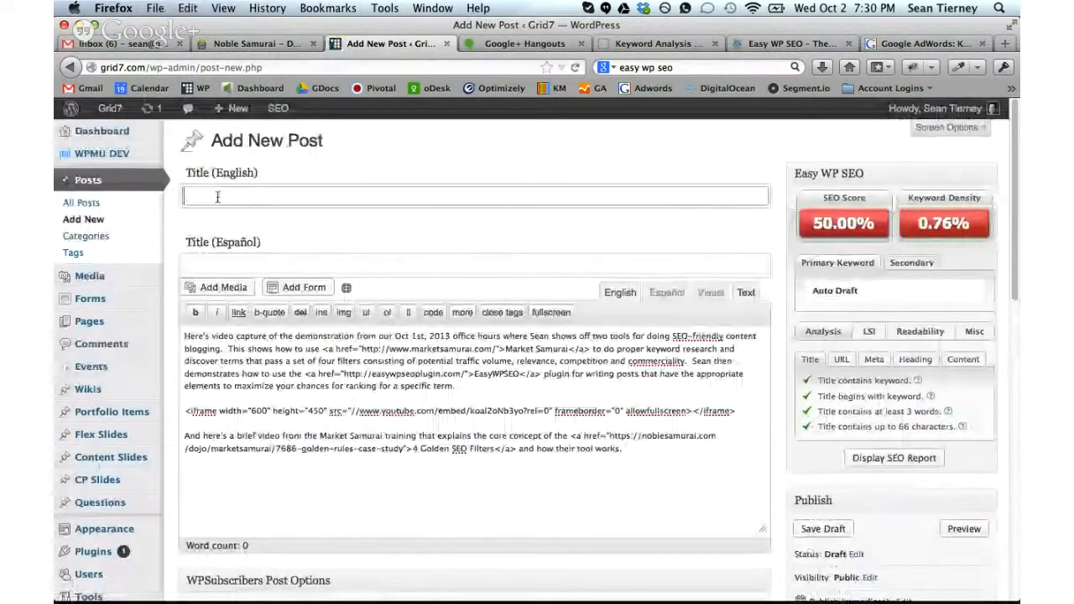
left_click(871, 291)
type("ke")
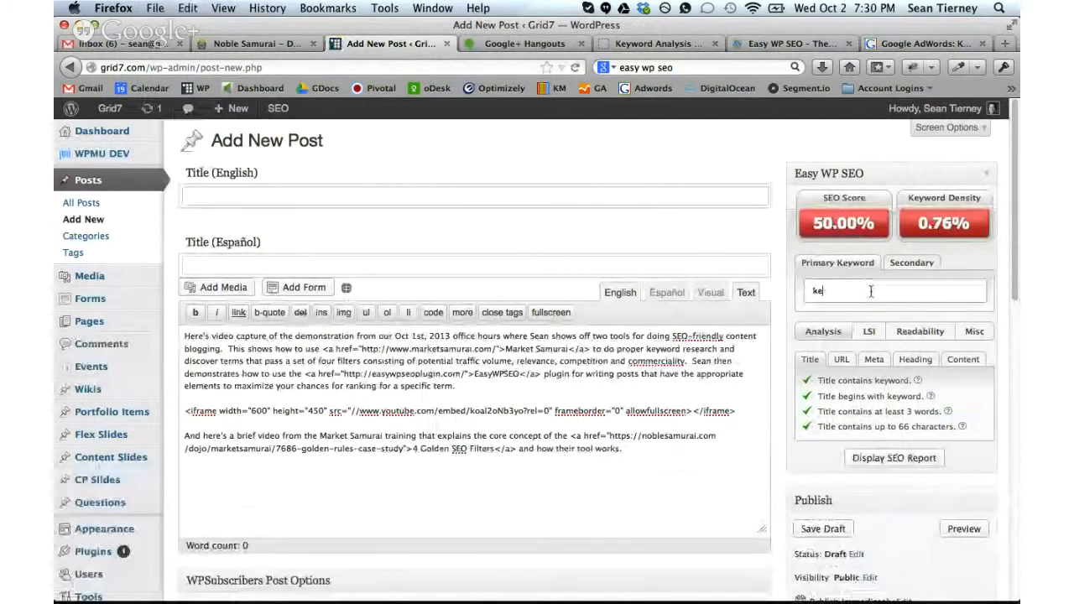
type("yword tools")
Add "seo tools" as a secondary keyword for the new post and return to the primary keyword.
left_click(906, 263)
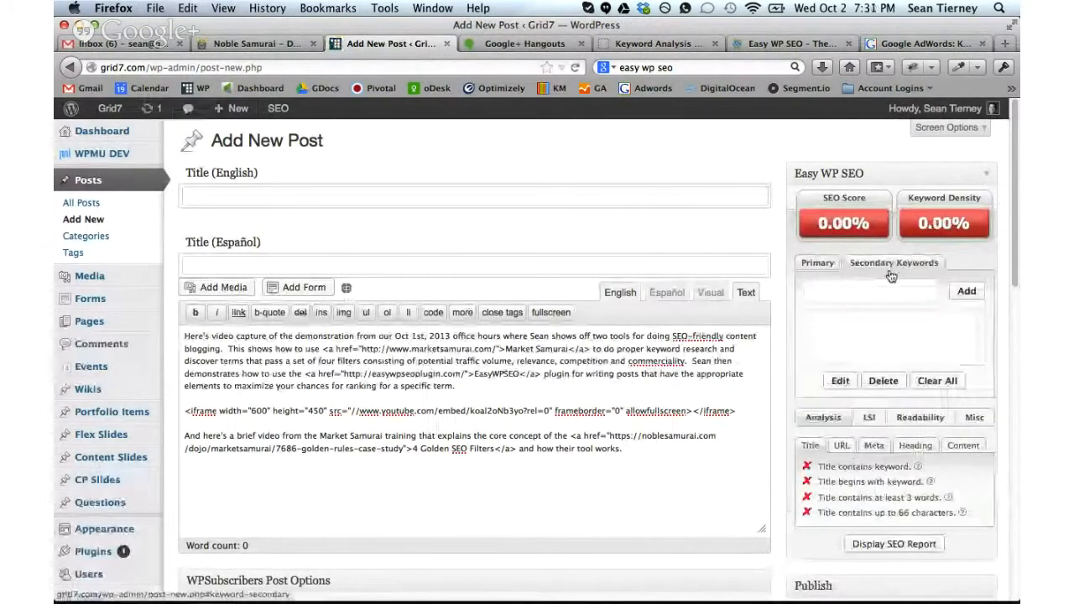
left_click(861, 288)
type("seo tools")
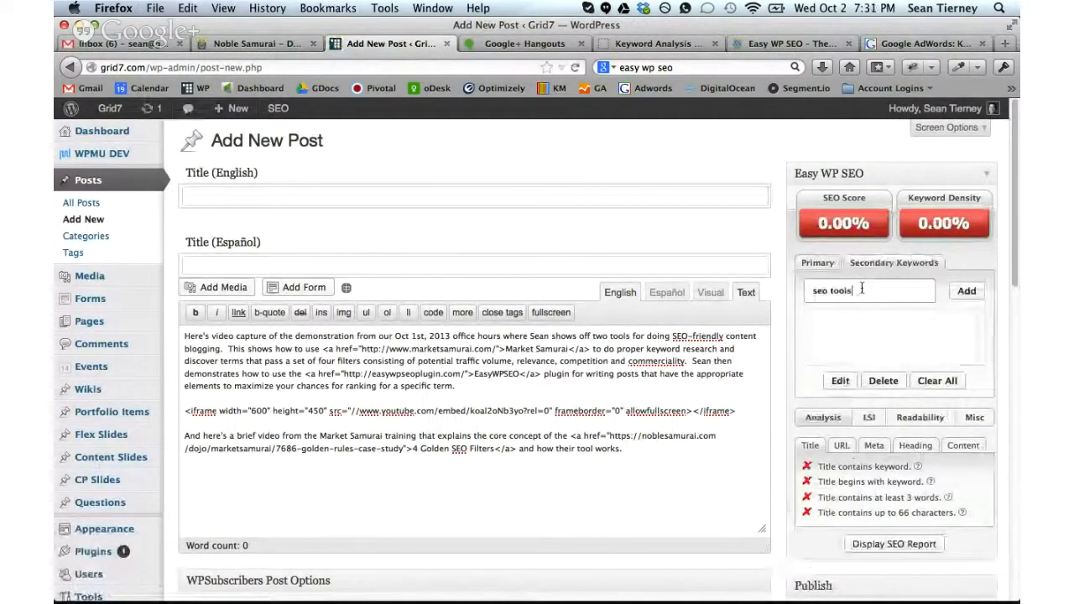
key("Return")
left_click(815, 267)
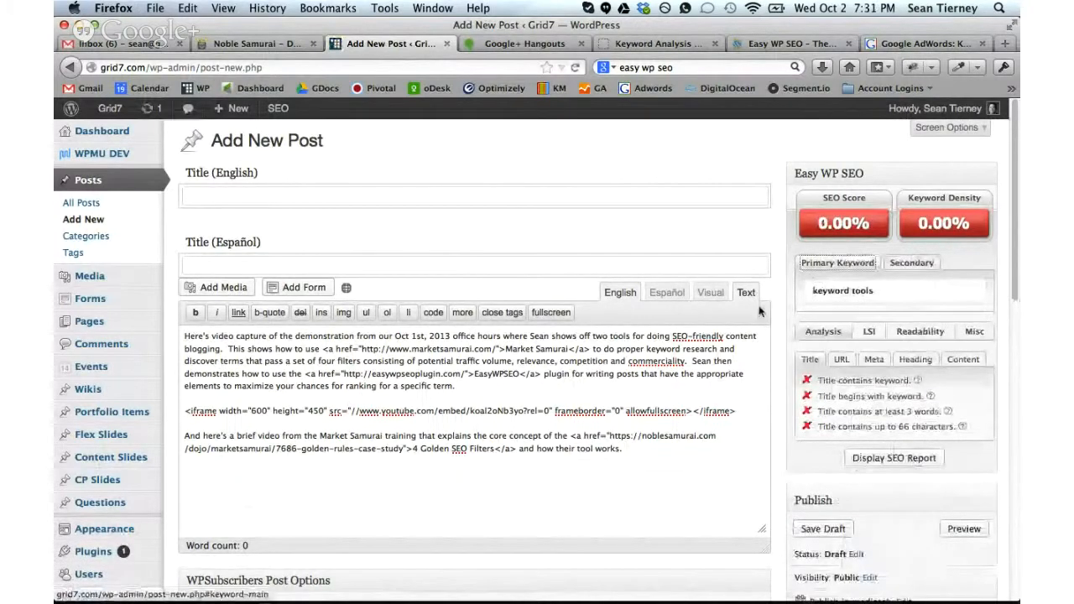
Save the untitled new post as a draft.
scroll(760, 311, "down", 1)
scroll(759, 307, "down", 4)
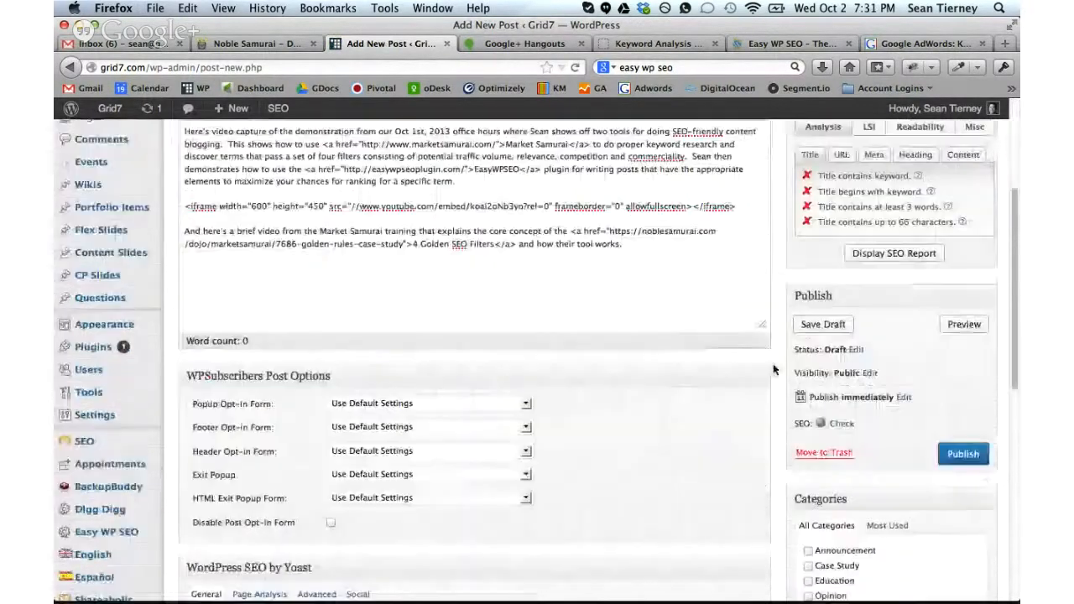
left_click(833, 331)
scroll(780, 258, "up", 3)
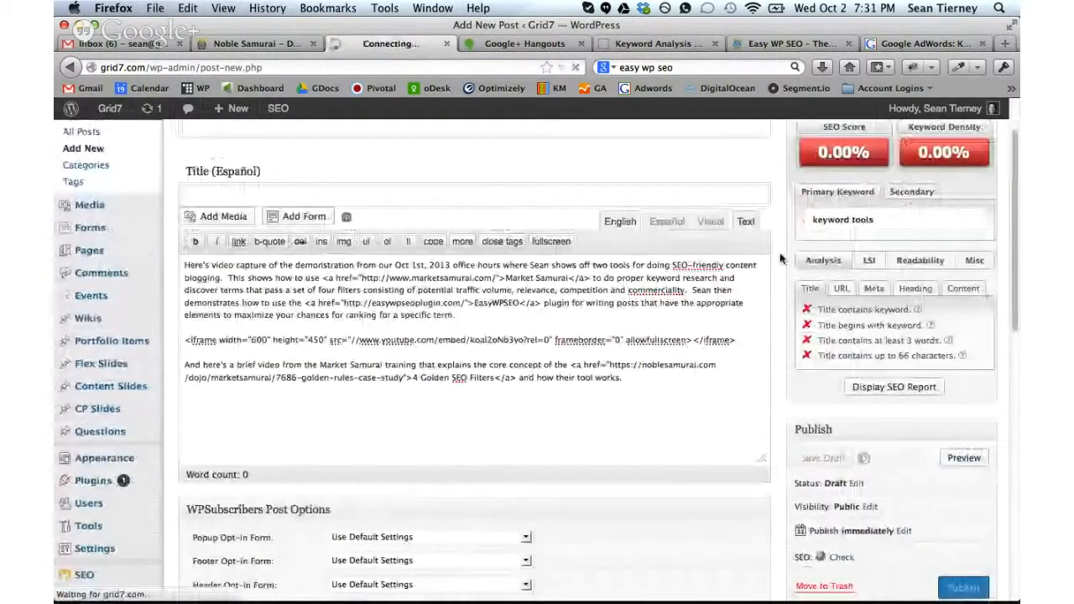
scroll(780, 258, "up", 2)
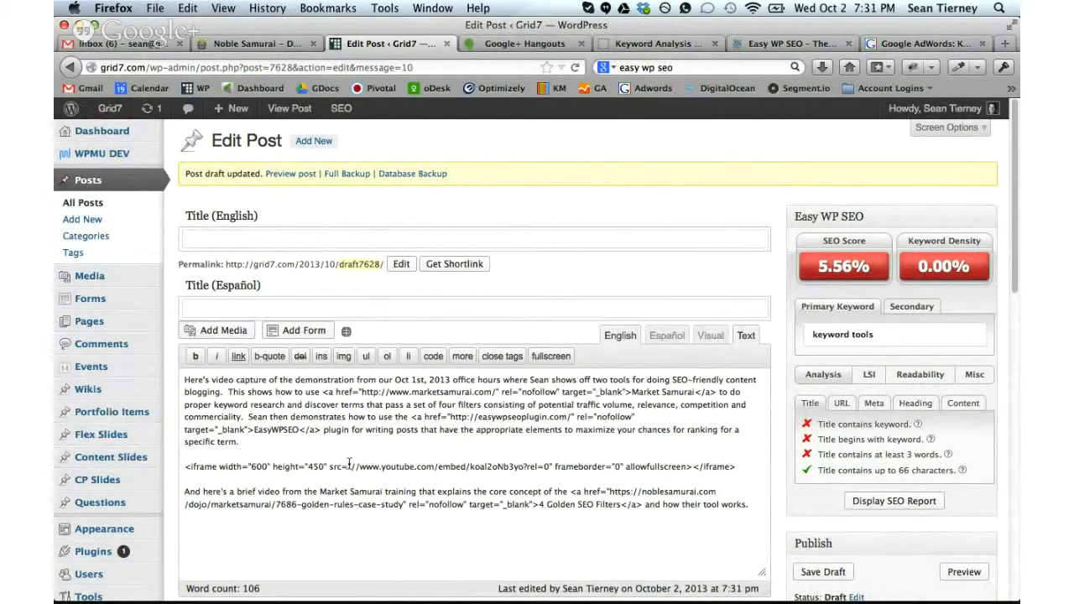
scroll(349, 463, "down", 1)
scroll(349, 463, "down", 1)
scroll(349, 463, "down", 2)
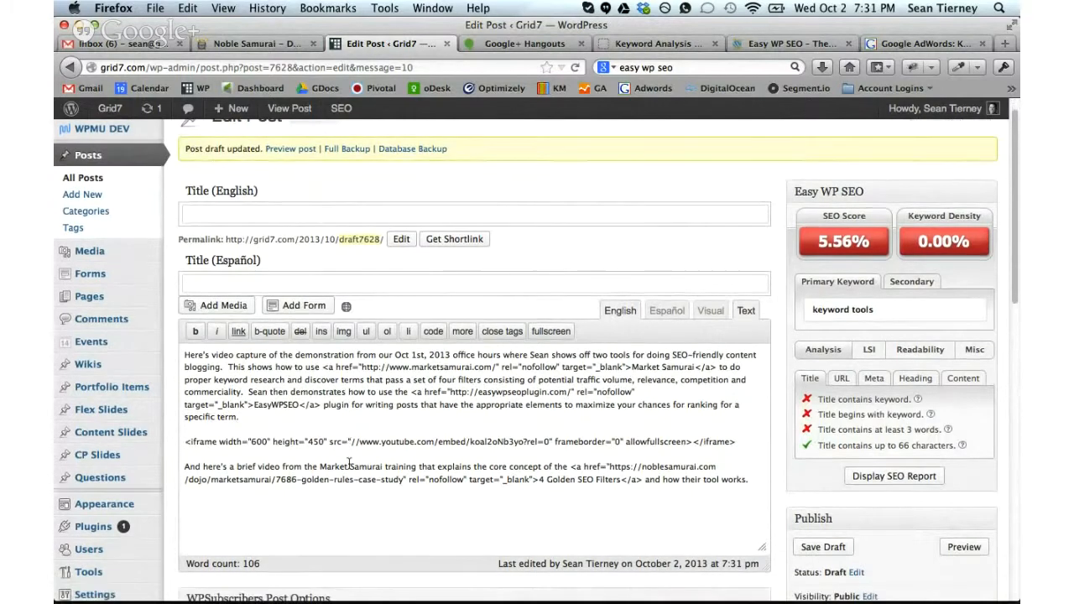
scroll(349, 463, "up", 3)
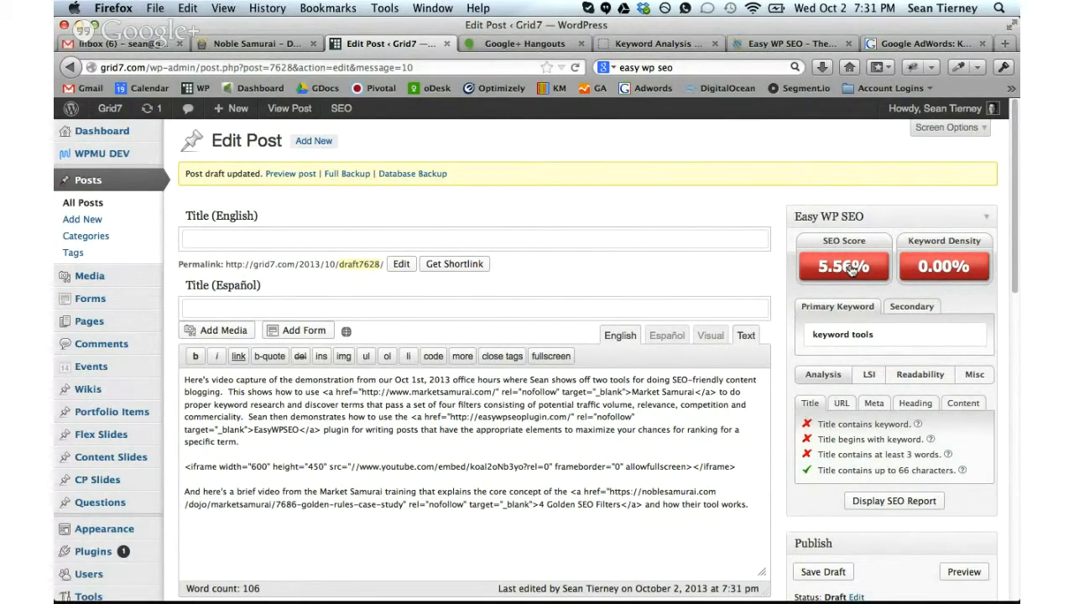
Enter "Keyword tools demonstrated: Market Samurai & Easy WP SEO" as the post's English title.
left_click(330, 239)
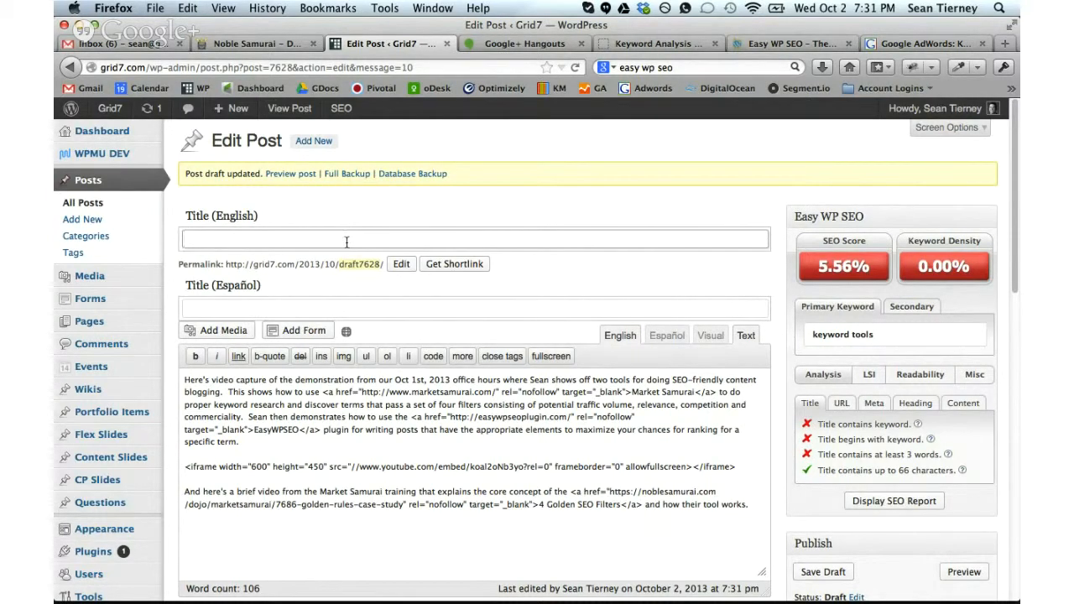
type("Keyword tools expli")
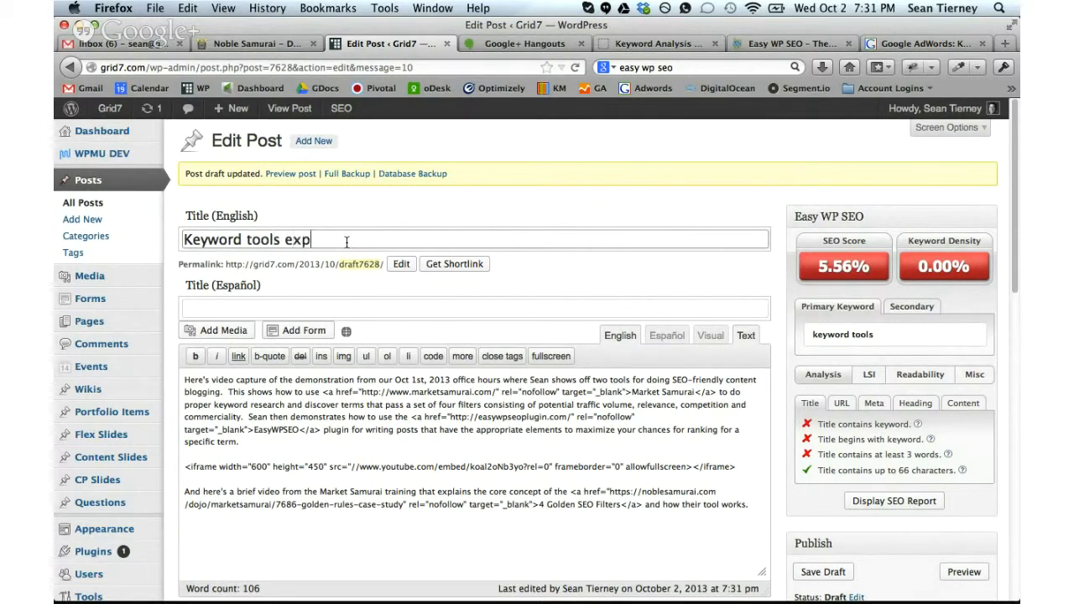
key("BackSpace")
key("BackSpace")
key("BackSpace")
key("BackSpace")
key("BackSpace")
type("demonstrated via Googl")
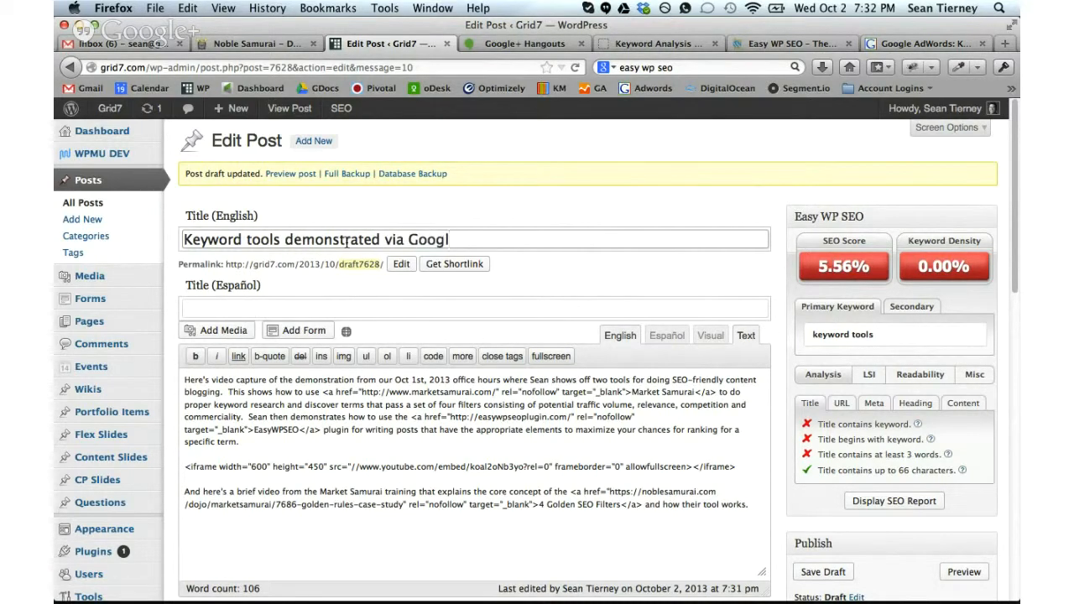
key("BackSpace")
key("BackSpace")
key("BackSpace")
key("BackSpace")
key("BackSpace")
key("BackSpace")
key("BackSpace")
key("BackSpace")
key("BackSpace")
type("Market A")
key("BackSpace")
type("Sam")
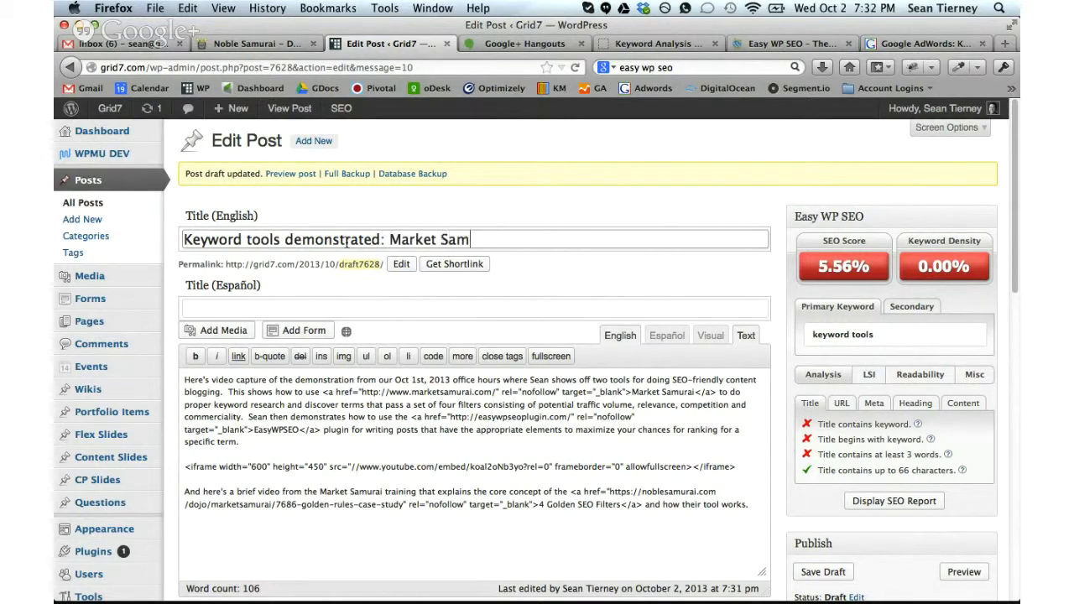
type("urai & Easy W")
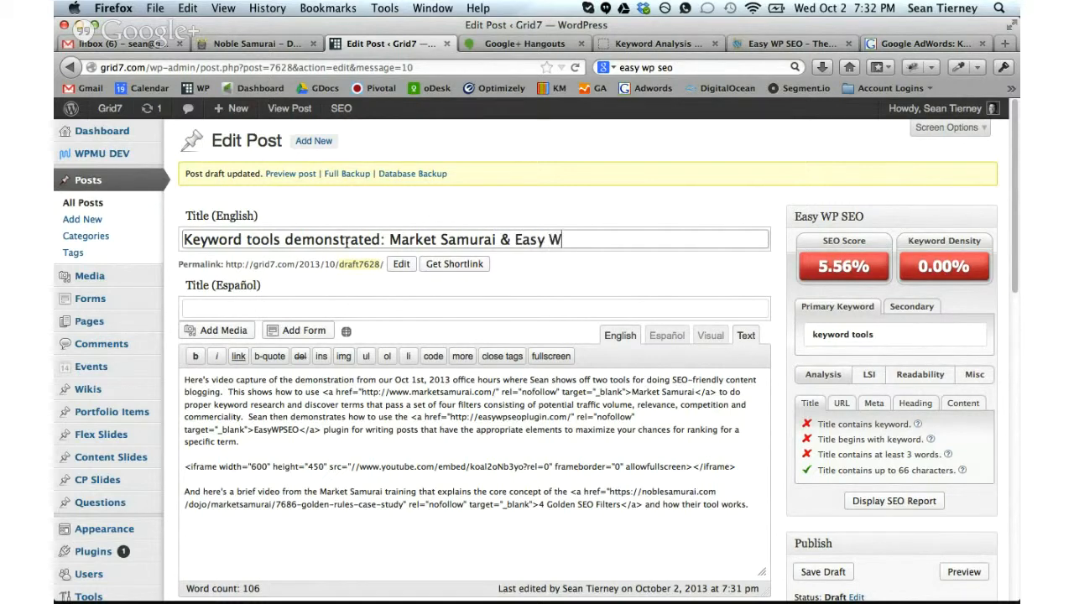
type("P SEO")
Copy the complete English title into the Spanish title of the post.
triple_click(315, 241)
key("super+c")
left_click(274, 310)
key("super+v")
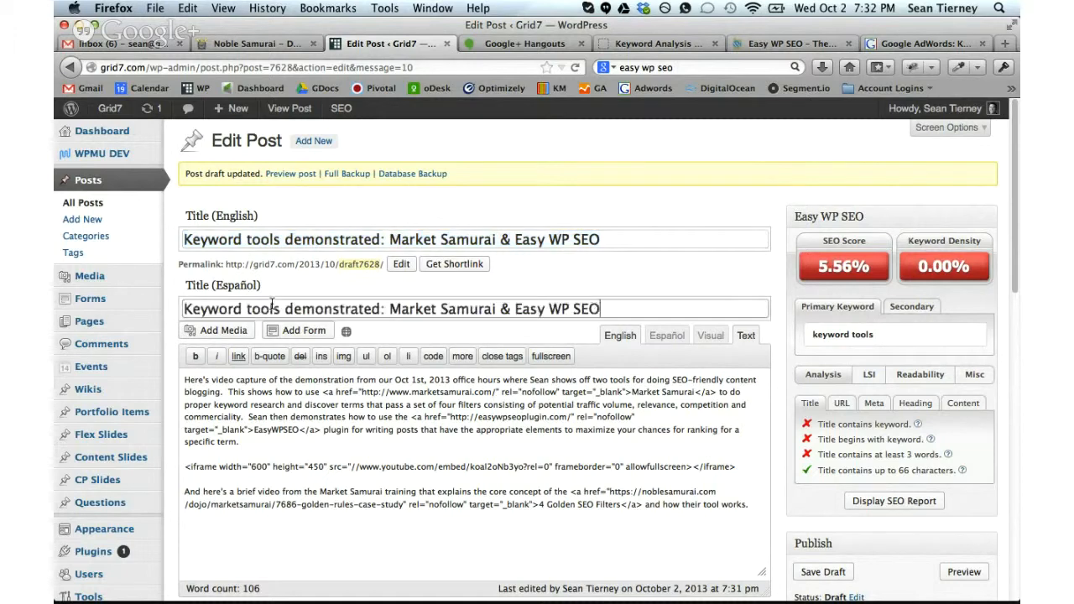
Save the post draft again with both titles filled in.
left_click(314, 449)
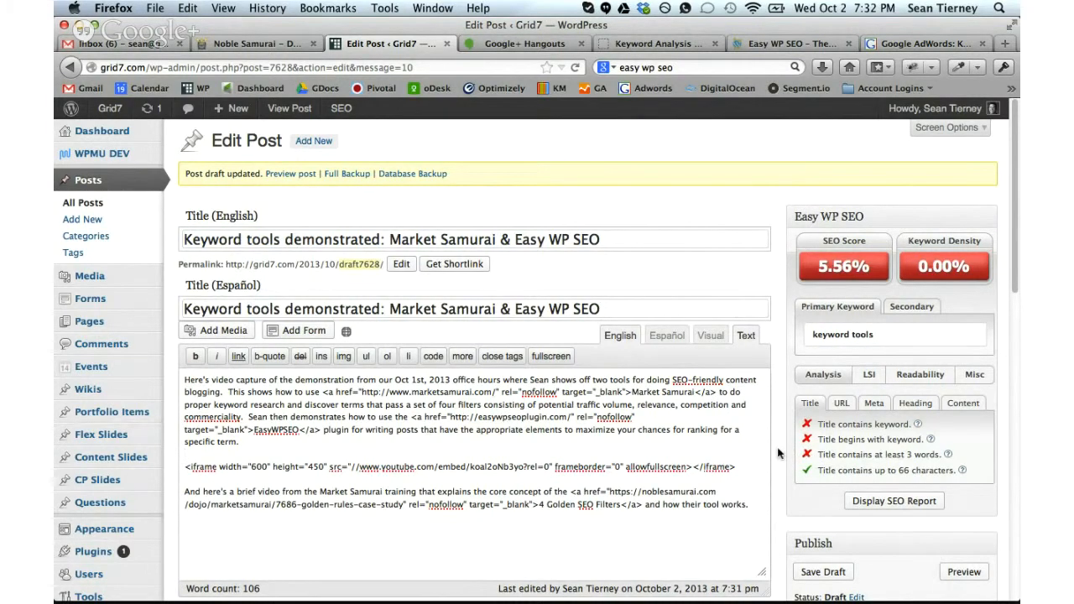
scroll(789, 455, "down", 3)
left_click(812, 445)
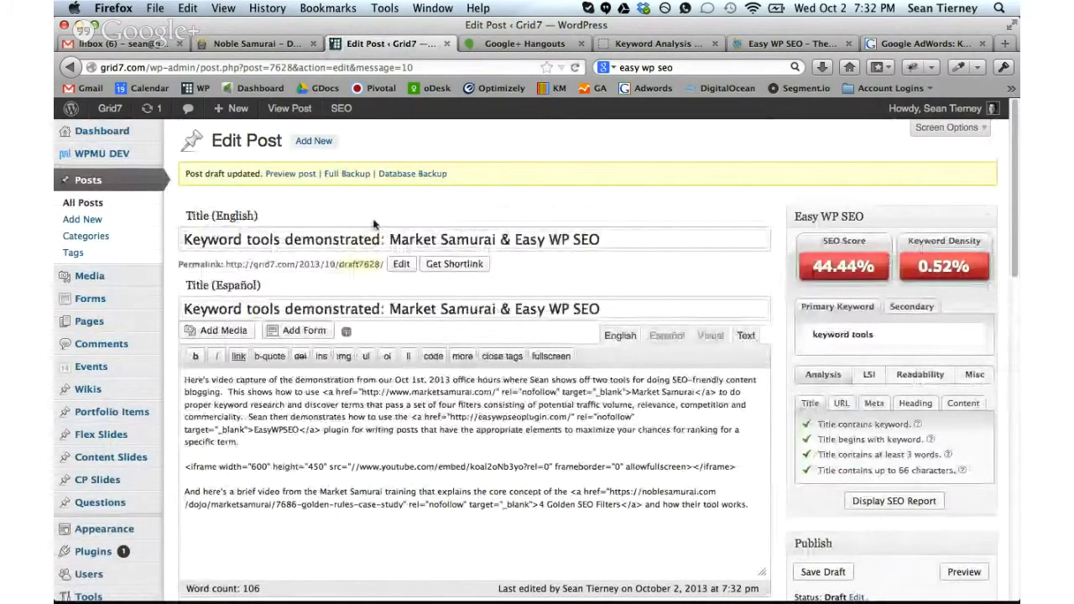
Change the post's permalink slug to "keyword-tools-demonstrated" and apply it.
left_click(400, 263)
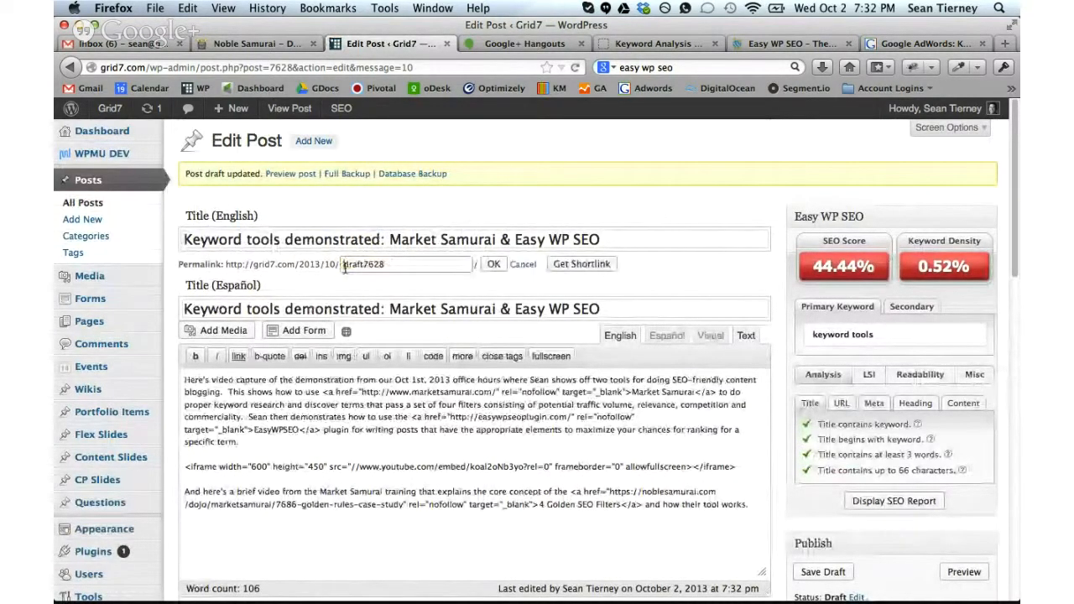
type("k")
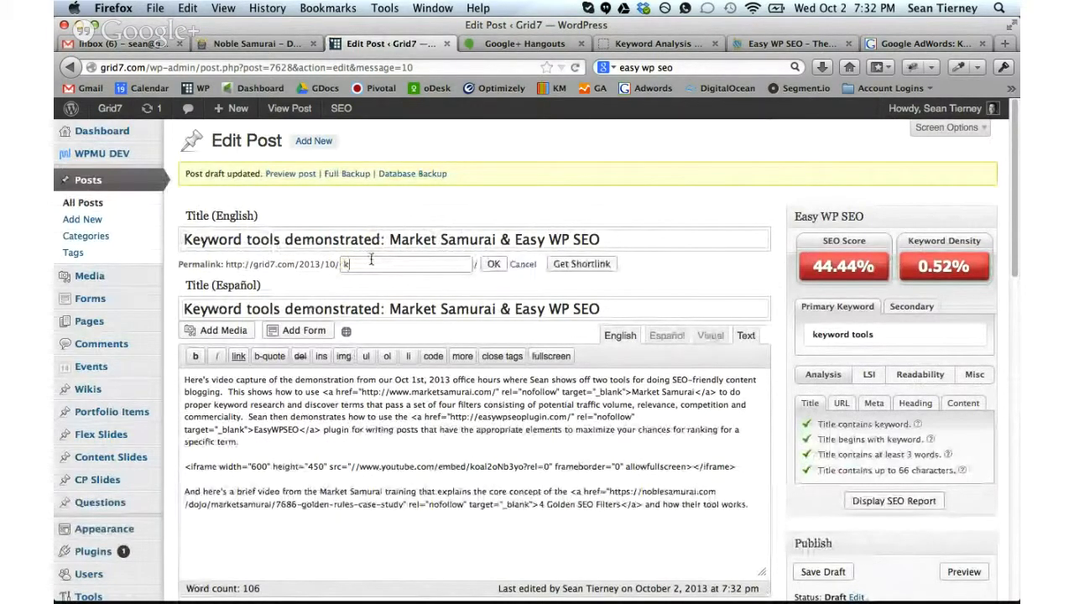
type("eyword-tools-dem")
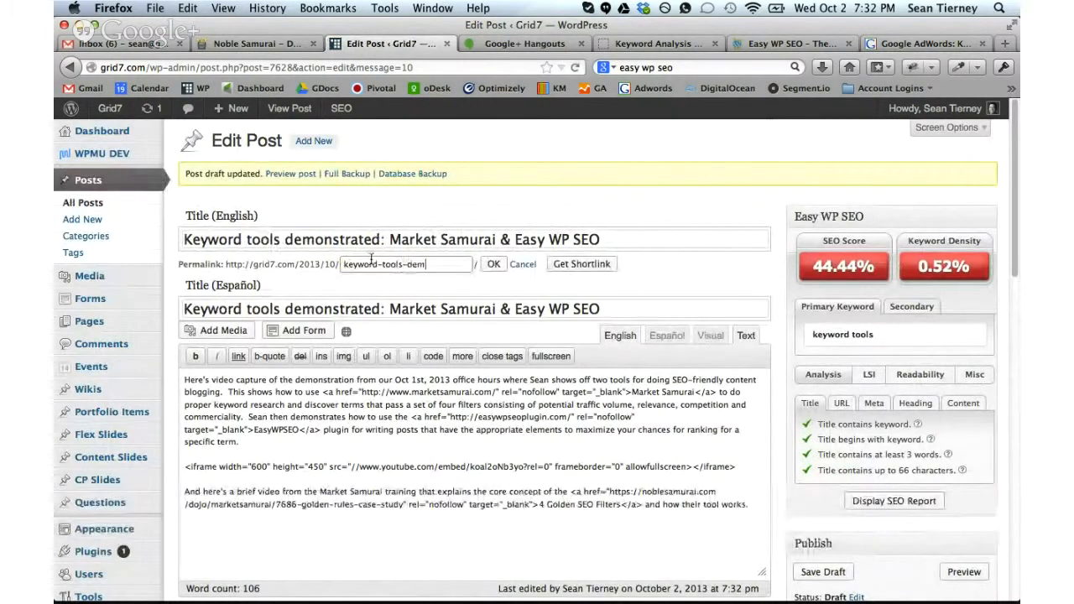
type("onstrated")
key("Tab")
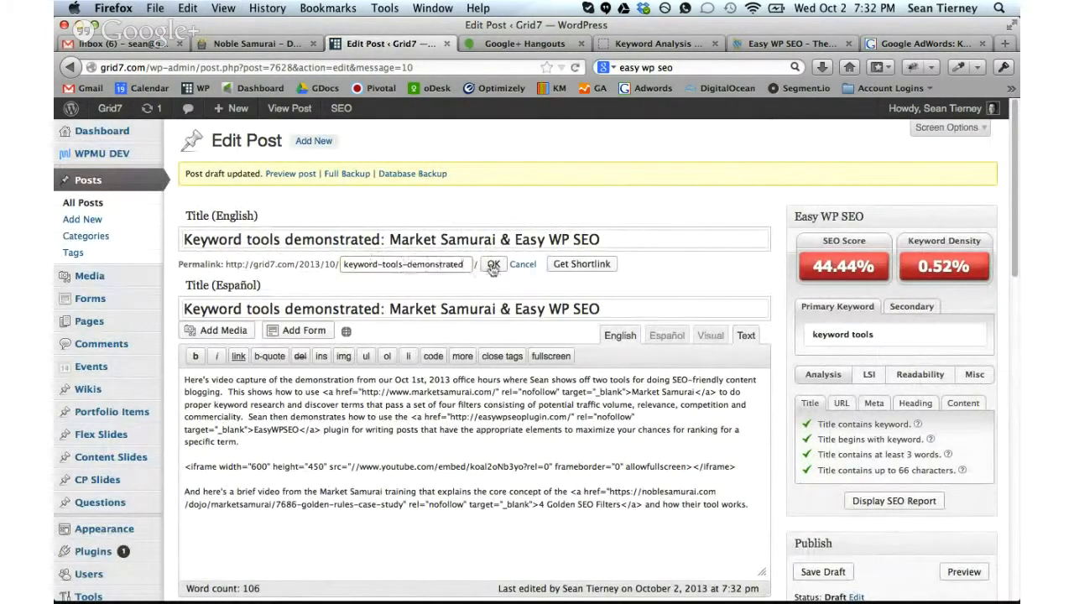
key("Return")
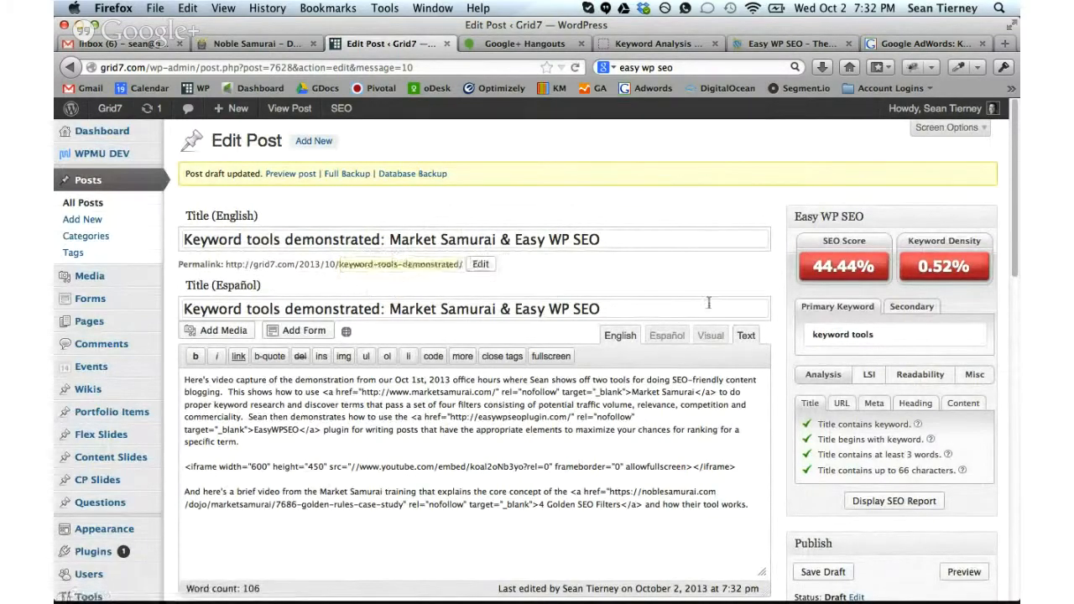
Set the Focus Keyword in WordPress SEO by Yoast to "keyword tools", choosing the matching suggestion.
scroll(789, 304, "down", 2)
scroll(789, 304, "down", 11)
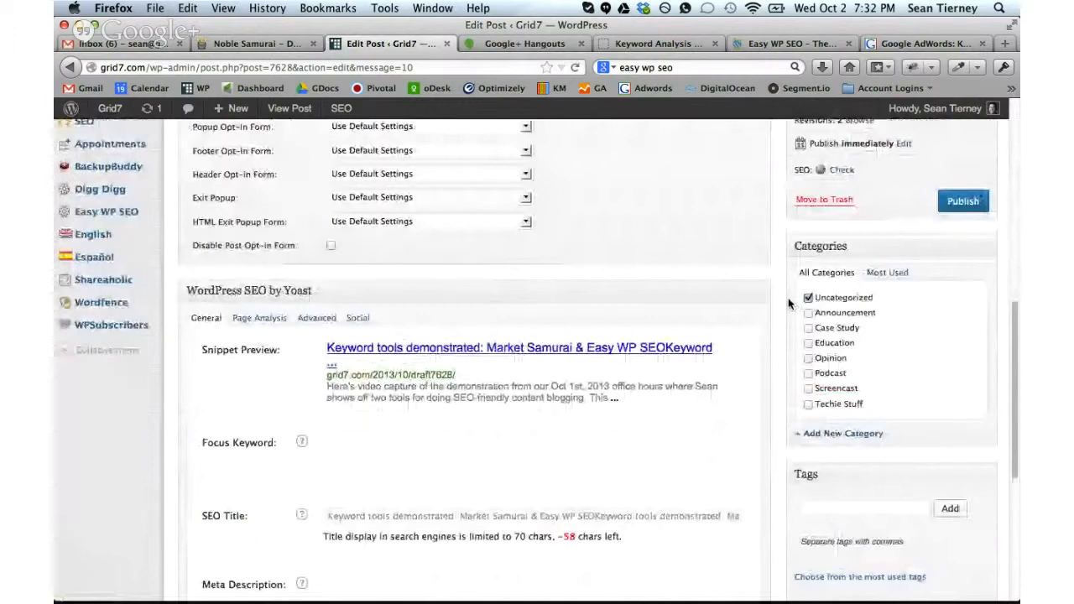
scroll(788, 304, "down", 3)
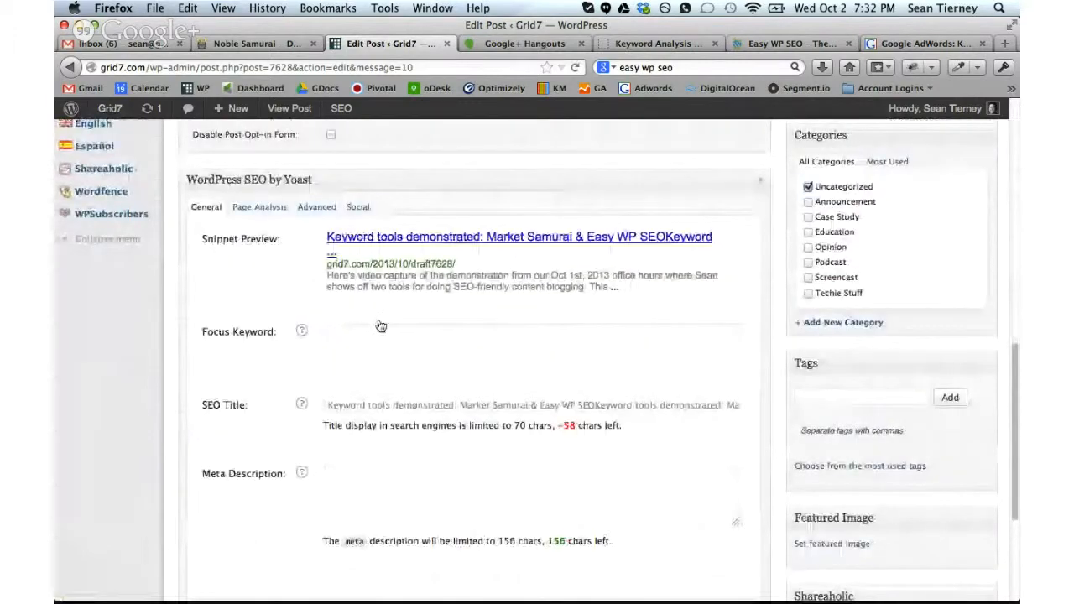
left_click(381, 326)
type("keyword")
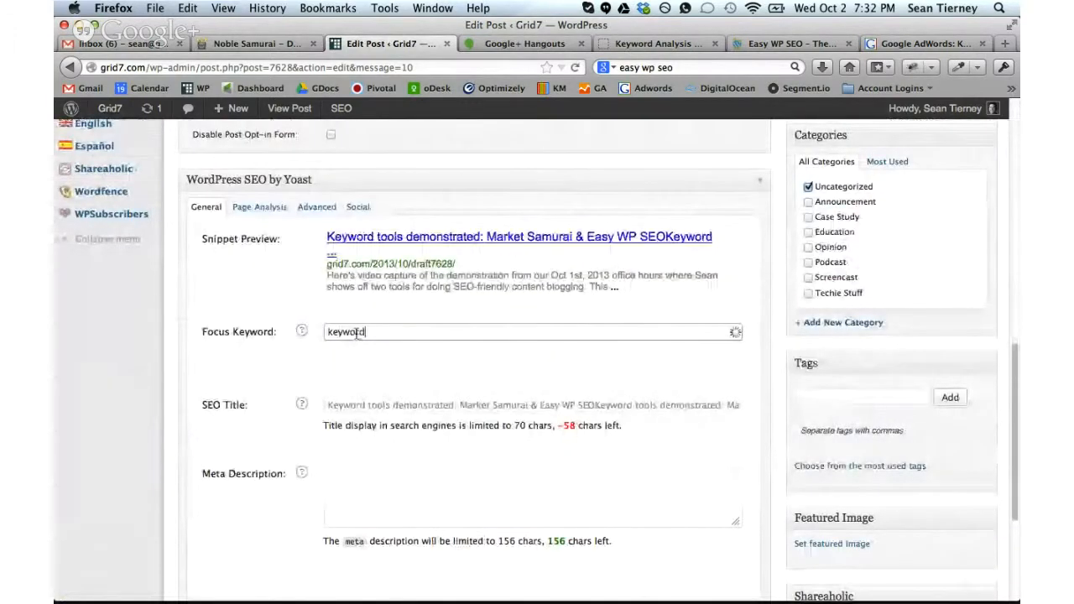
type(" tools")
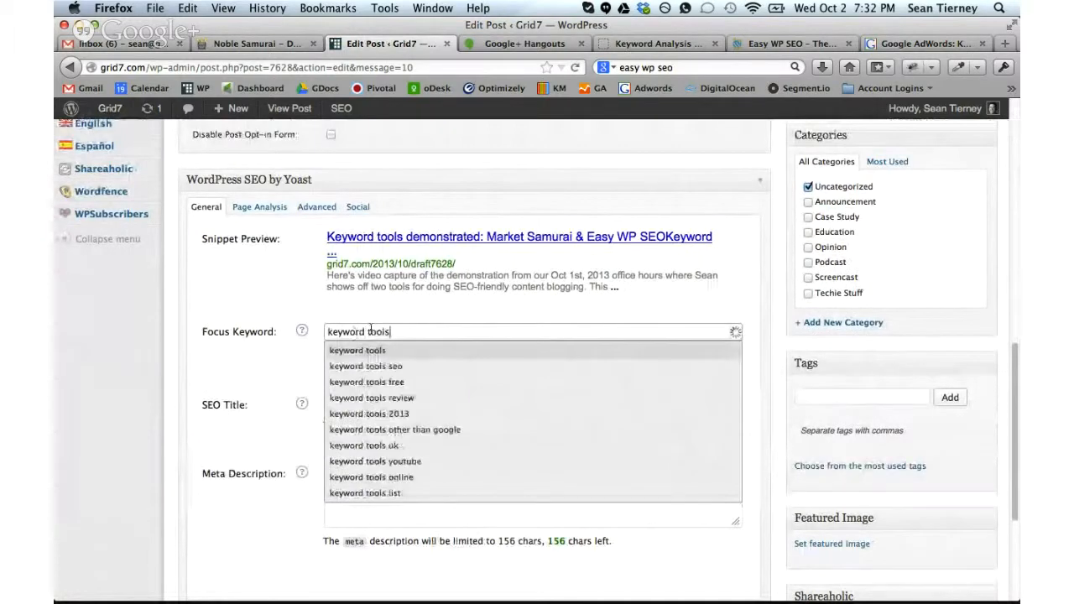
left_click(401, 353)
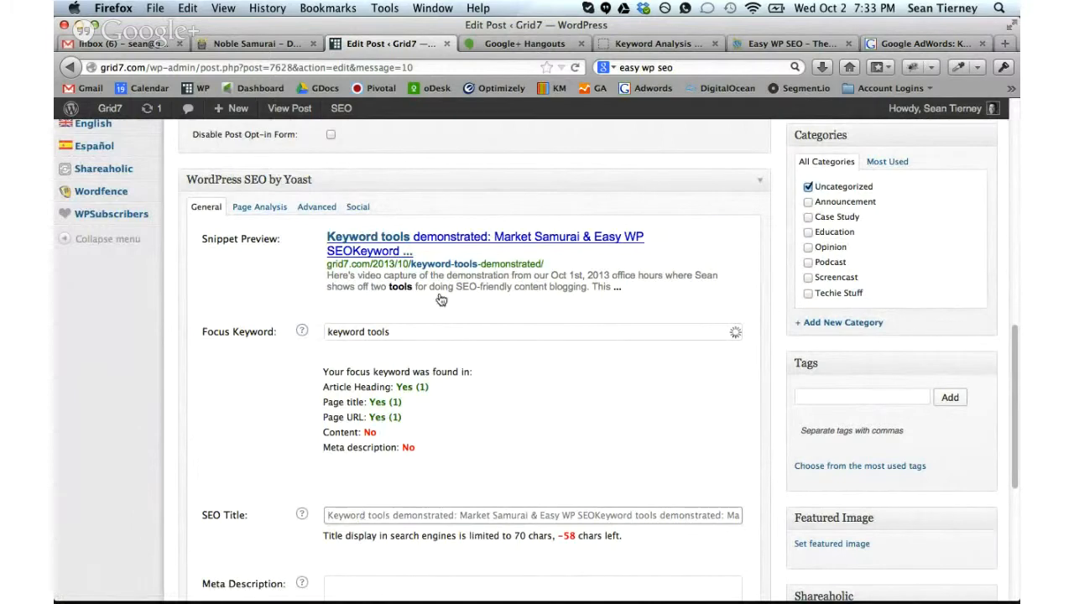
Fill the Yoast SEO title with "Keyword tools demonstrated: Market Samurai & Easy WP SEO" and open the empty meta description for editing.
left_click_drag(520, 245, 357, 258)
key("super+c")
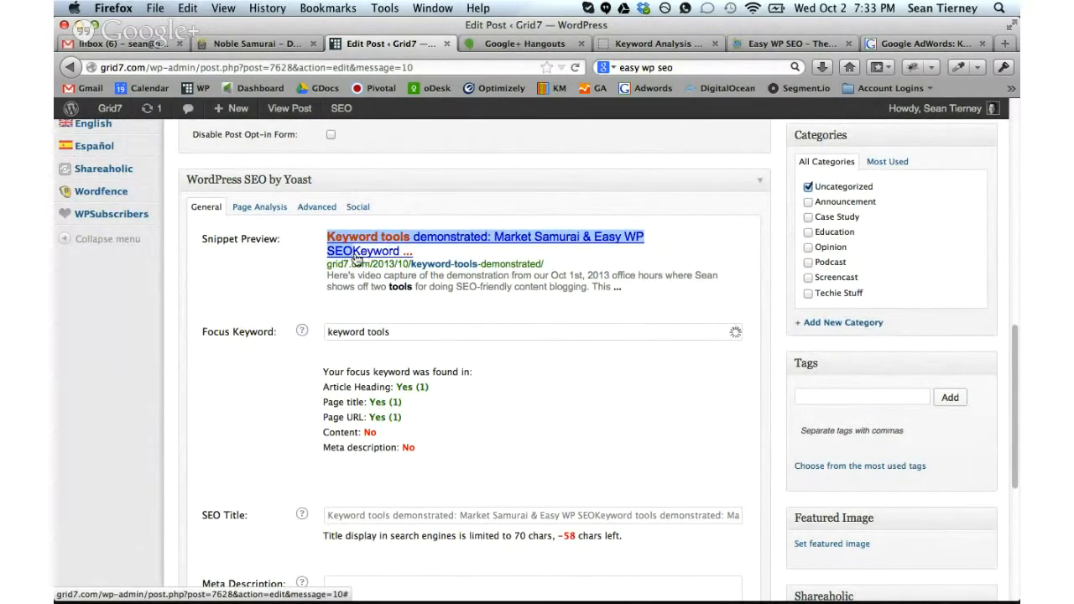
left_click_drag(359, 534, 357, 518)
left_click(358, 519)
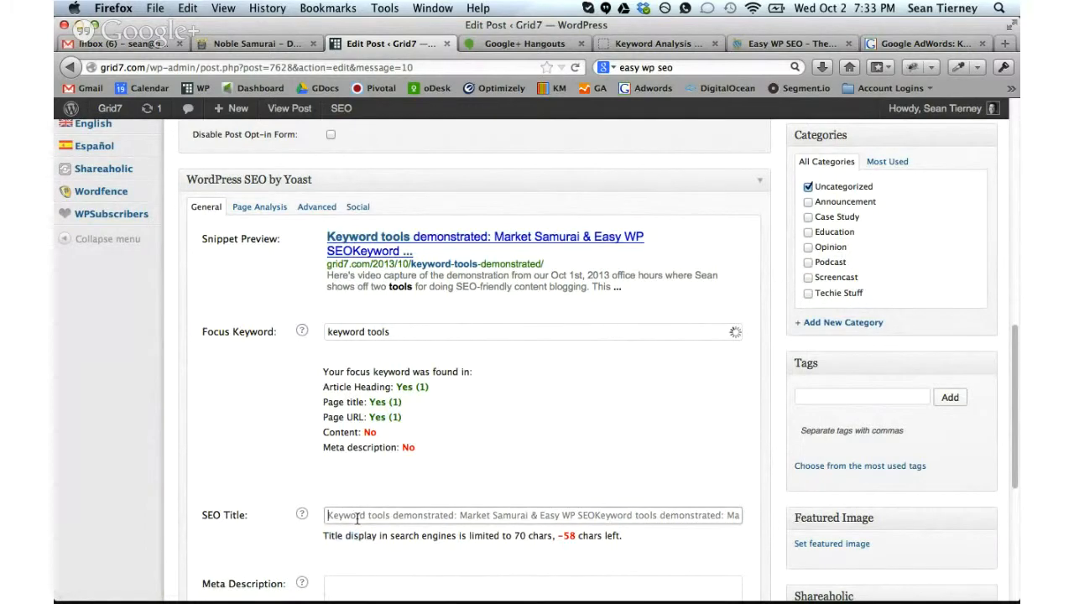
key("super+v")
scroll(523, 440, "down", 3)
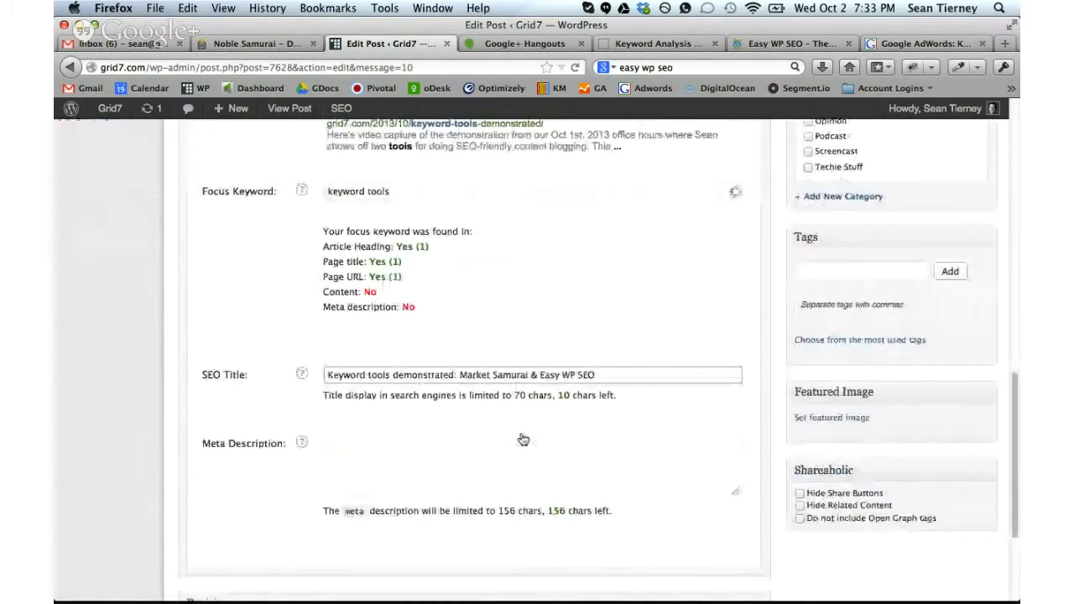
left_click(375, 445)
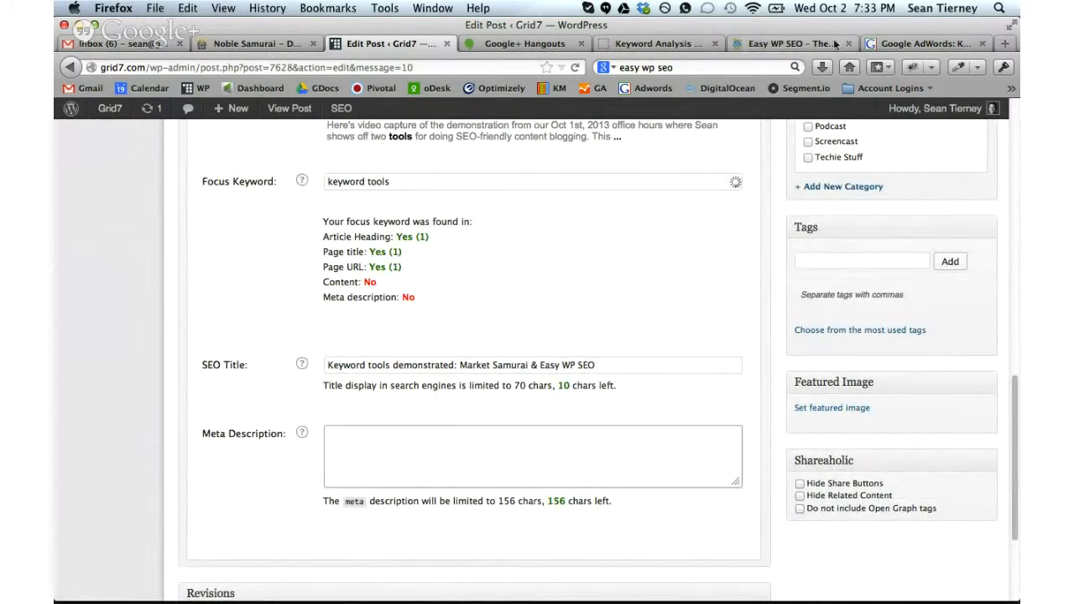
Switch to the Google AdWords page in the browser and run a Google web search for "keyword tools" there.
left_click(923, 43)
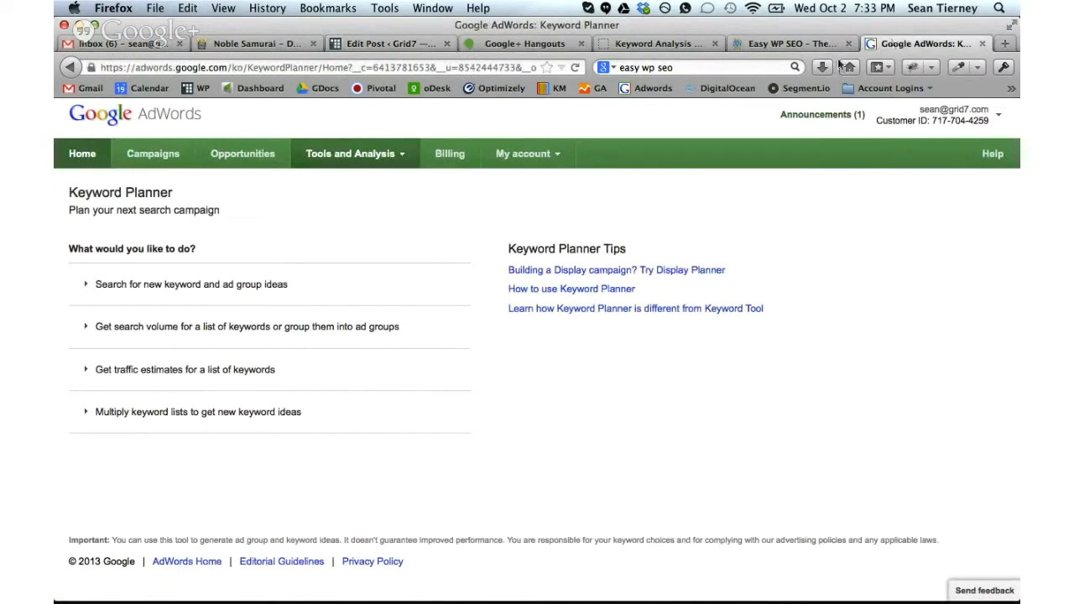
left_click(636, 68)
type("keyword tools")
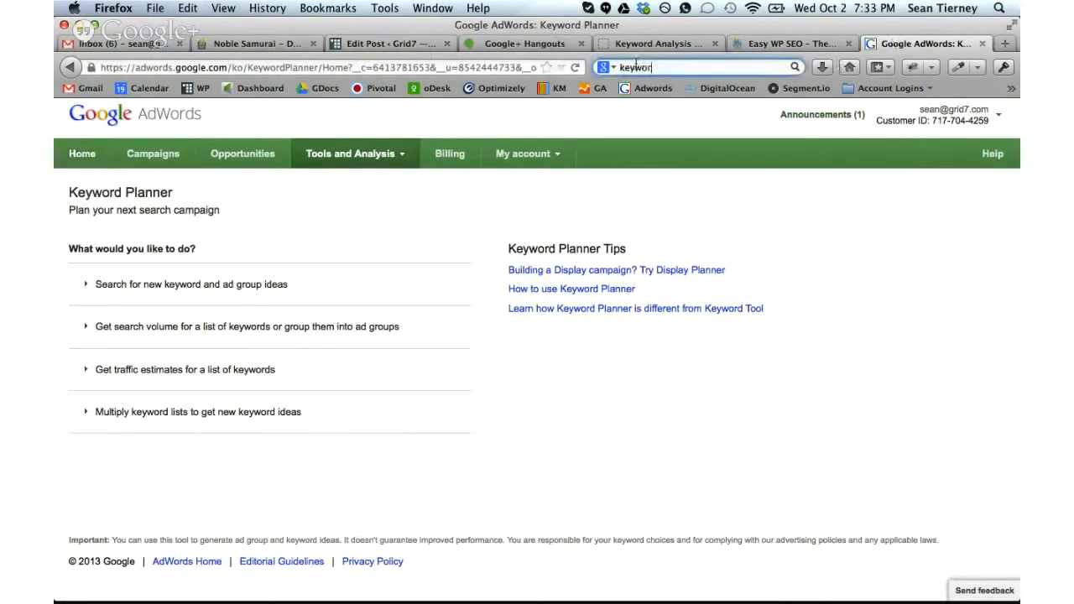
key("Return")
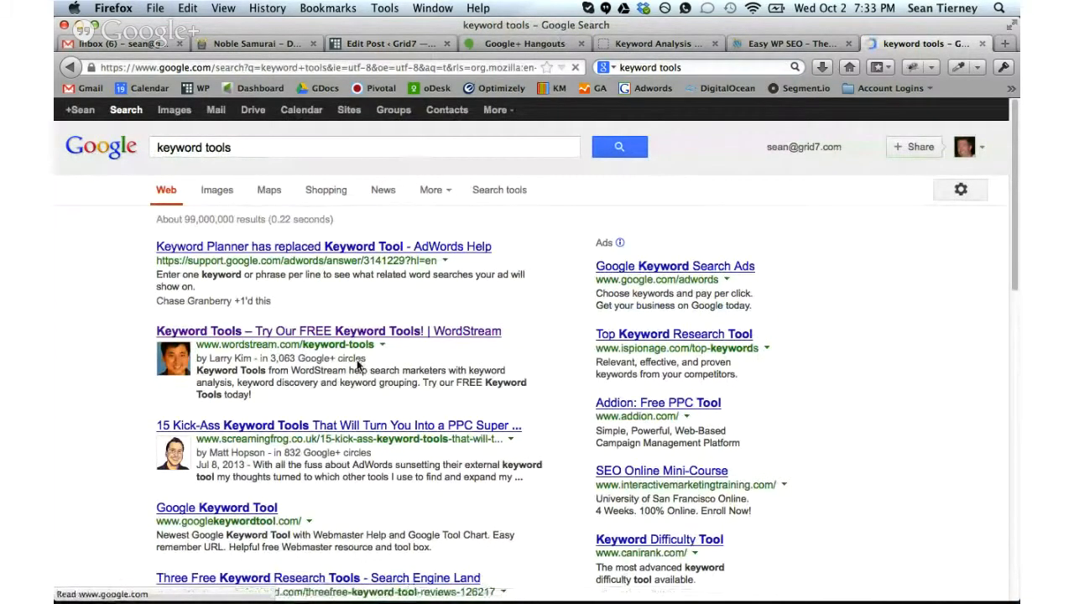
Inspect the description snippet of the WordStream search result and return to the WordPress post editor.
triple_click(244, 424)
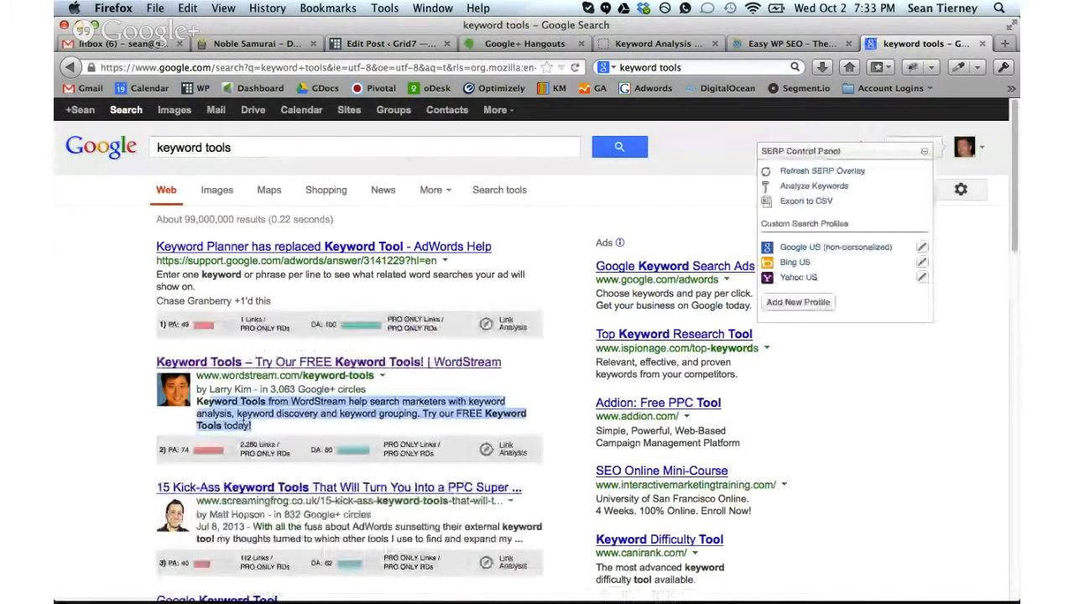
left_click(245, 424)
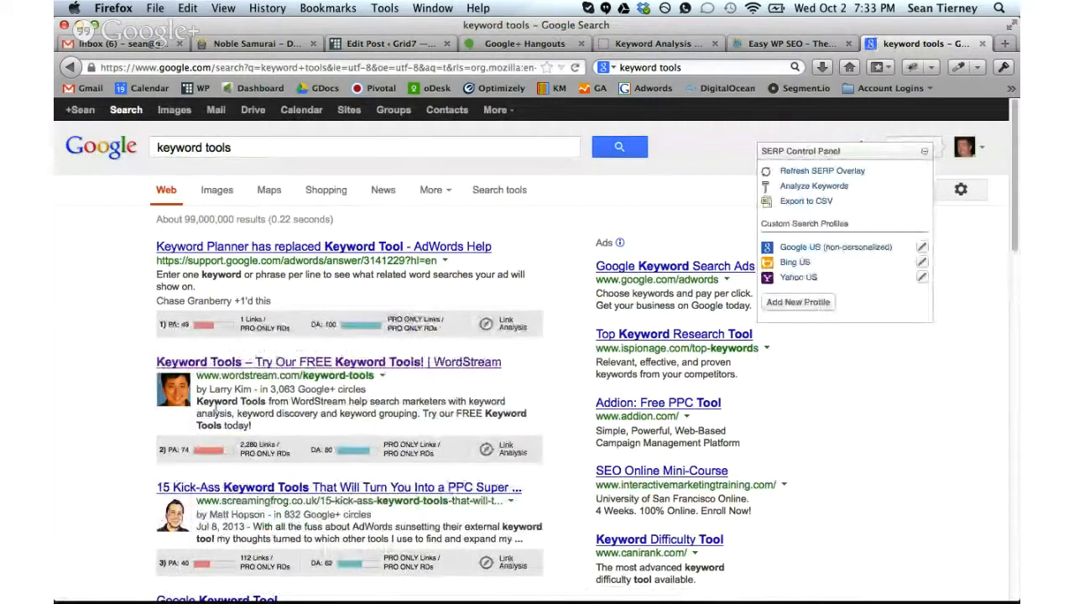
left_click(382, 44)
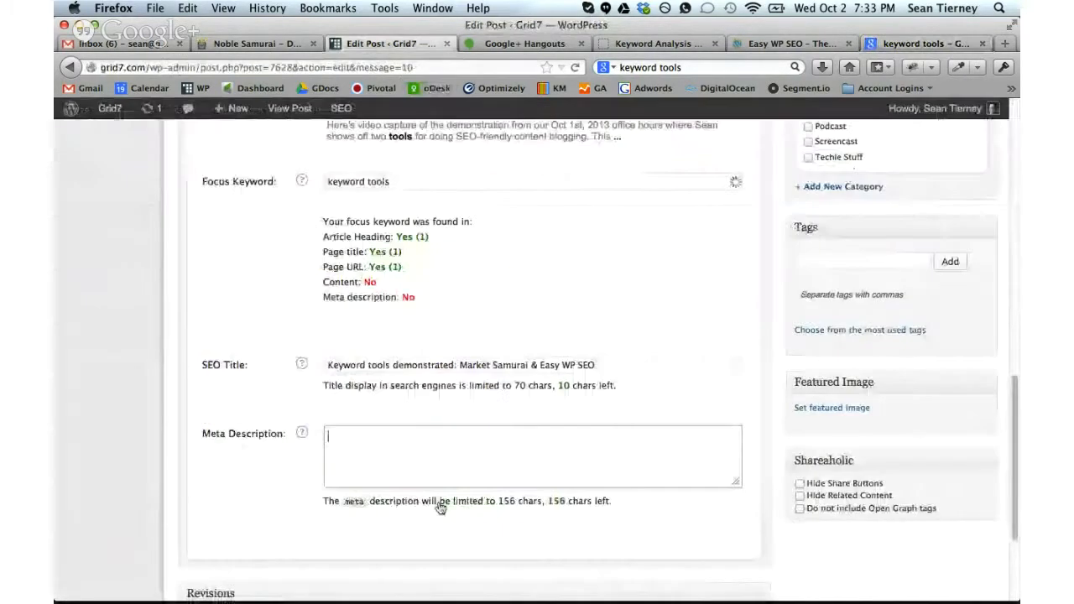
Set the Yoast meta description to "Keyword tools Market Samurai and Easy WP SEO demonstrated via screencast. Use these to do more effective content blogging.".
left_click(362, 463)
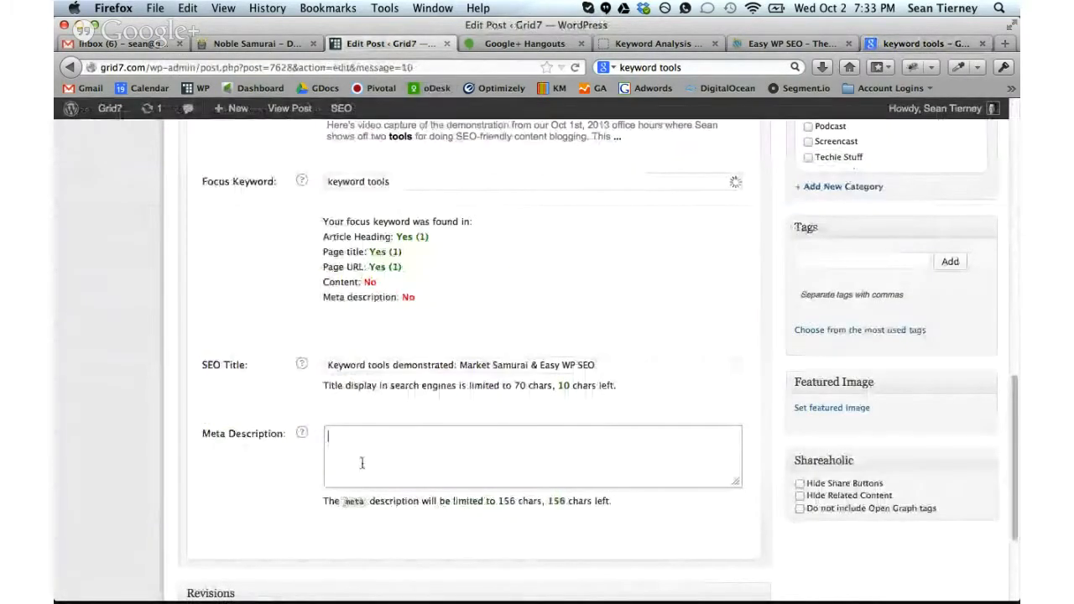
type("K")
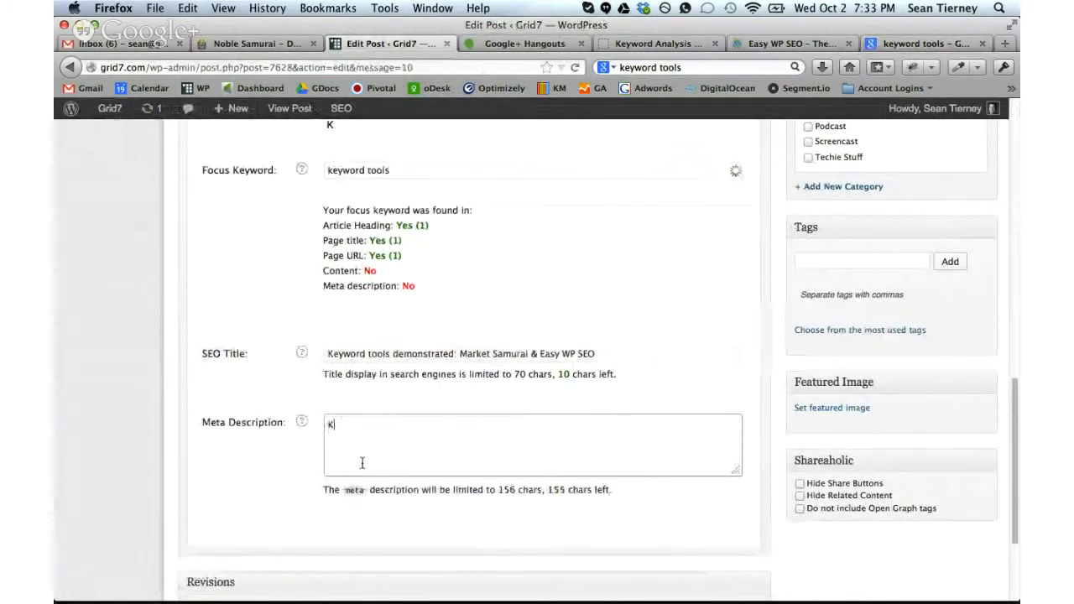
type("eyword tool")
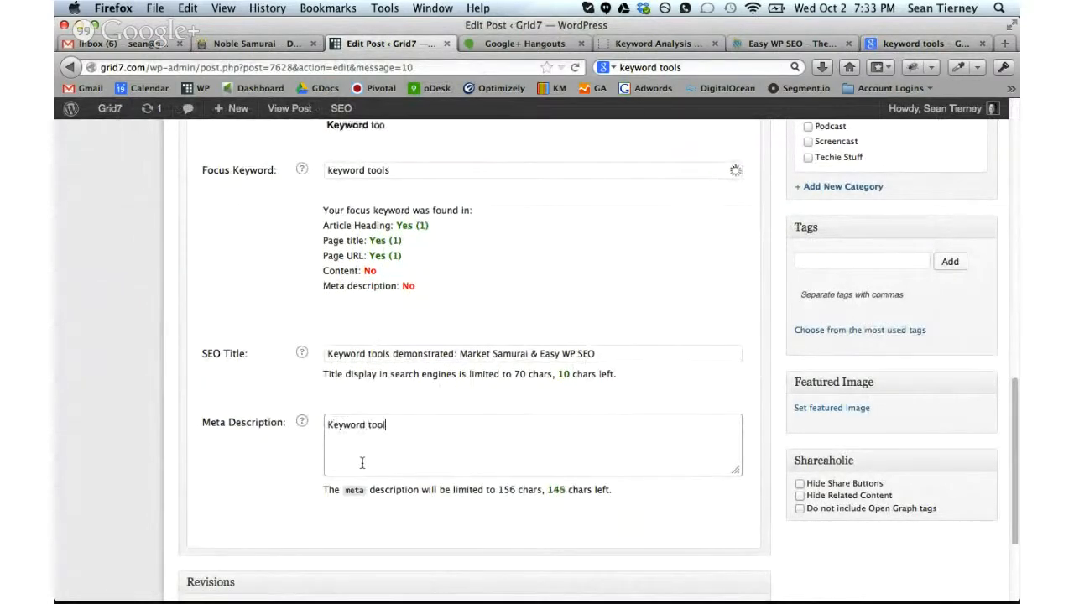
type("s Marke")
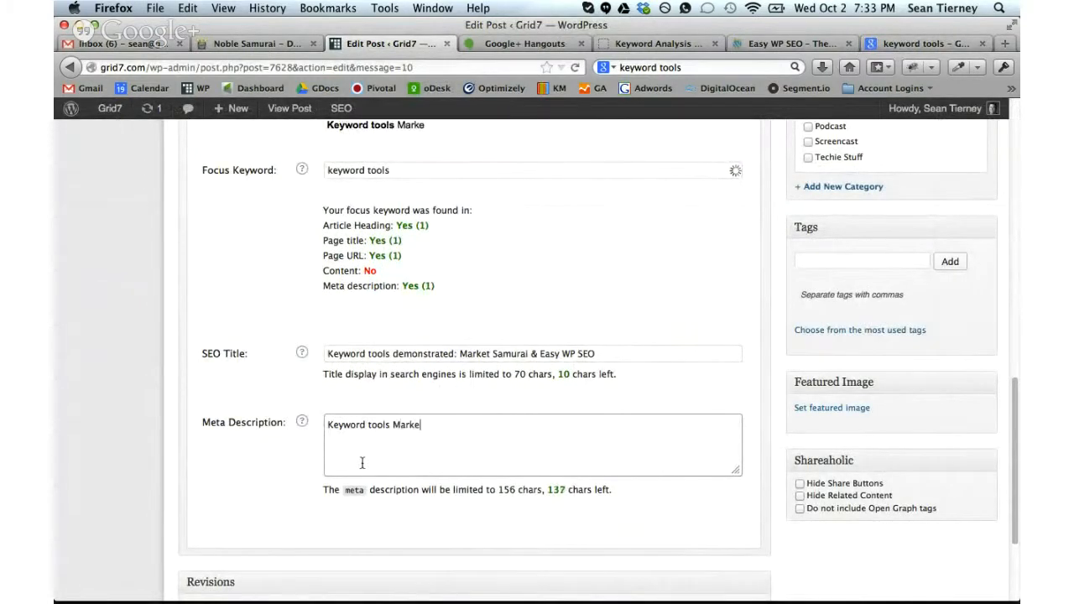
type("t Samurai and ")
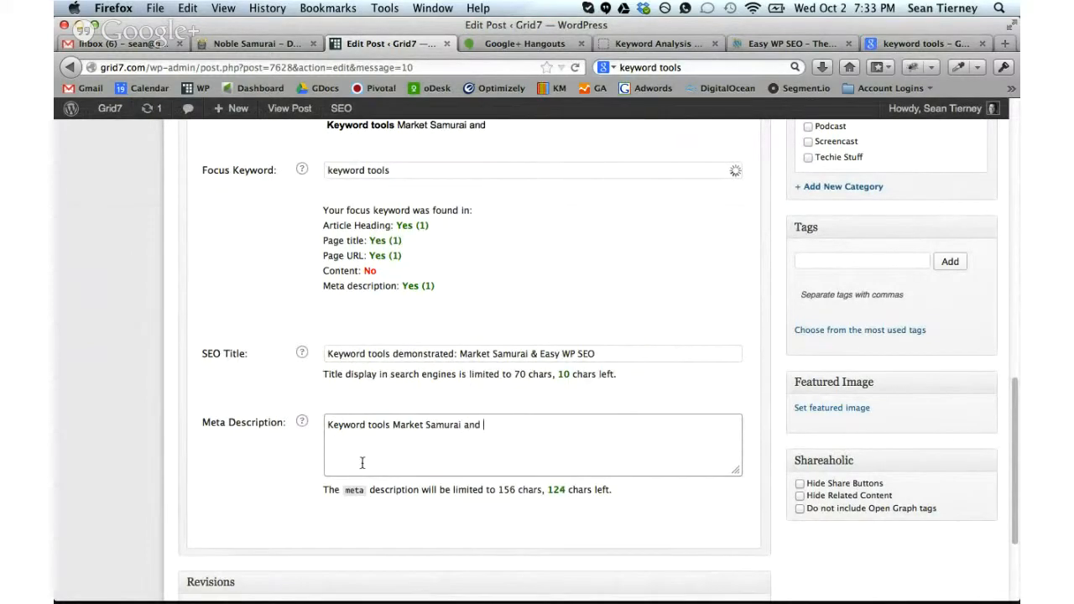
type("Easy WP E")
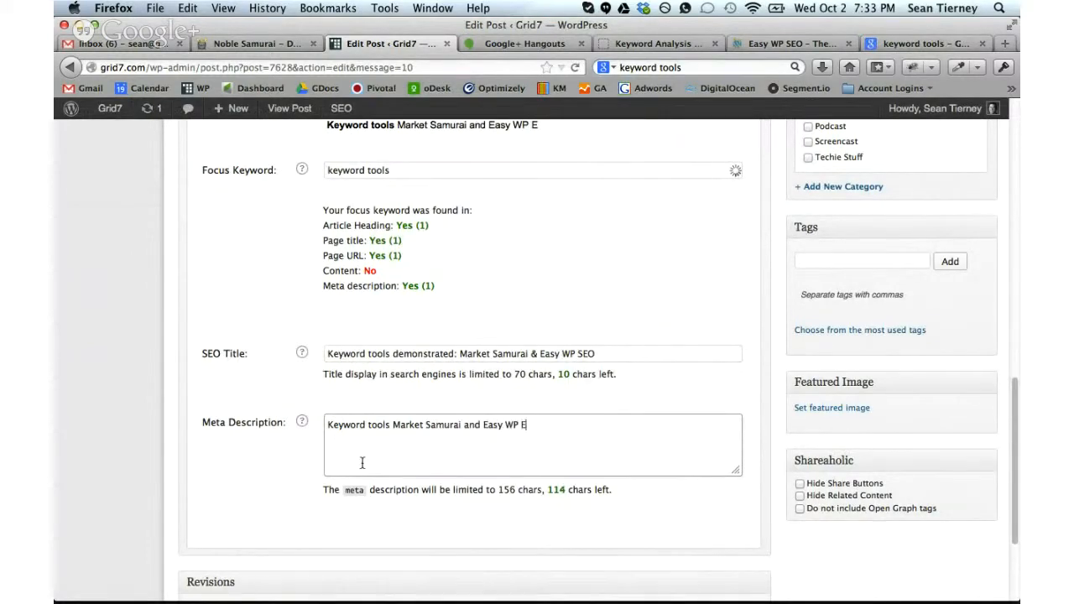
key("BackSpace")
type("SEO dm")
key("BackSpace")
type("emonstrated ")
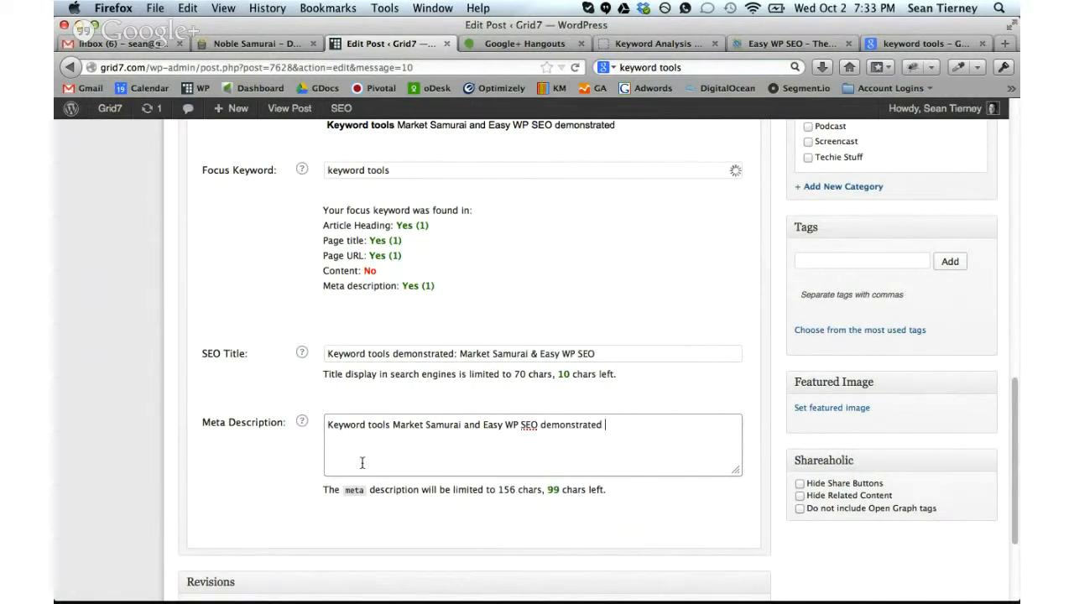
type("via screencas")
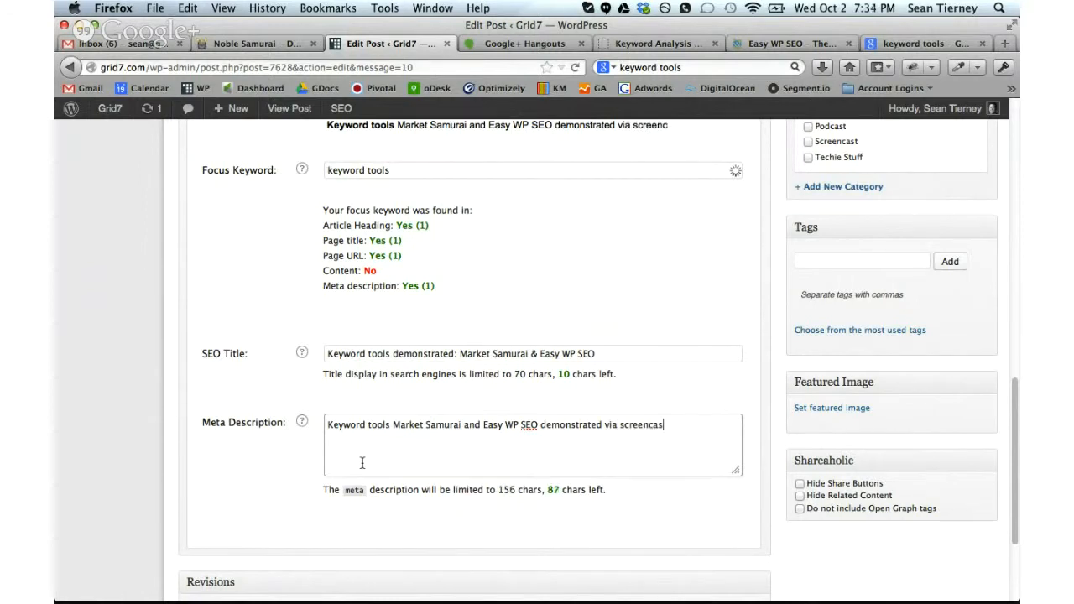
type("t. Use these")
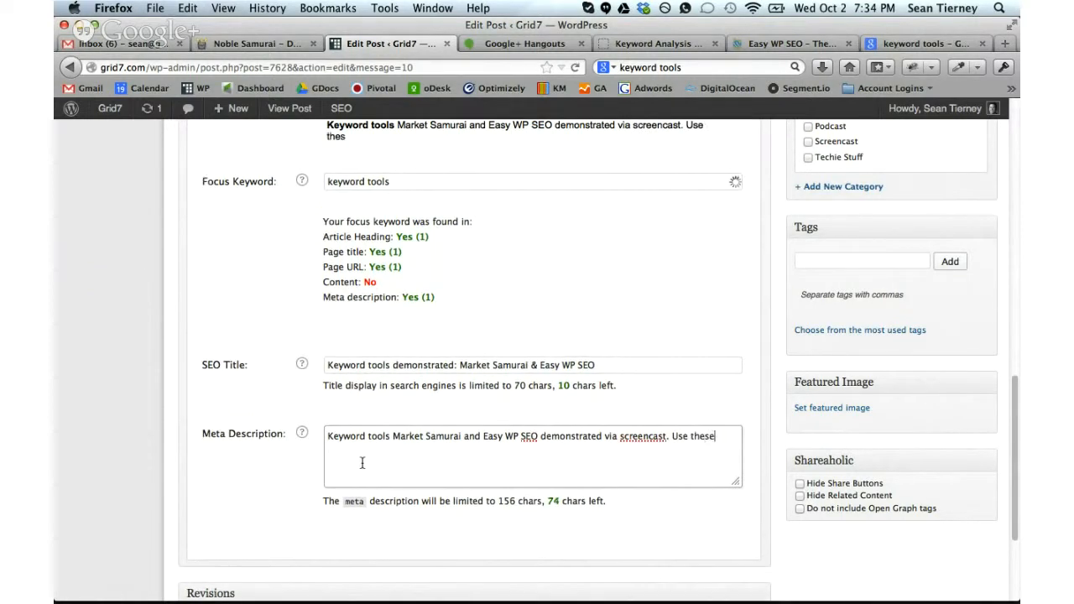
type(" to do more effecti")
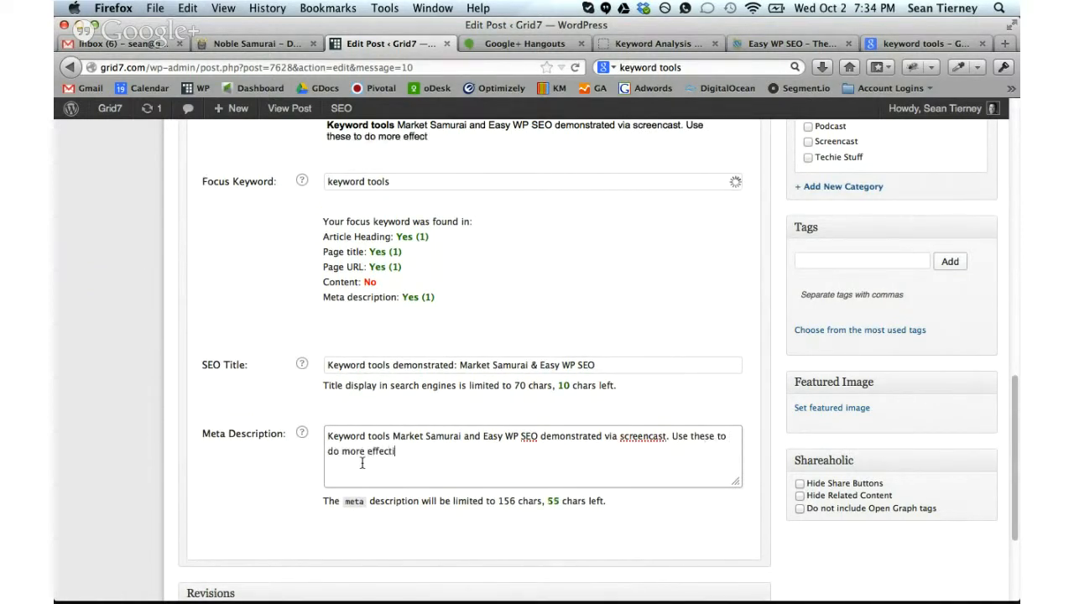
type("ve content blogging.")
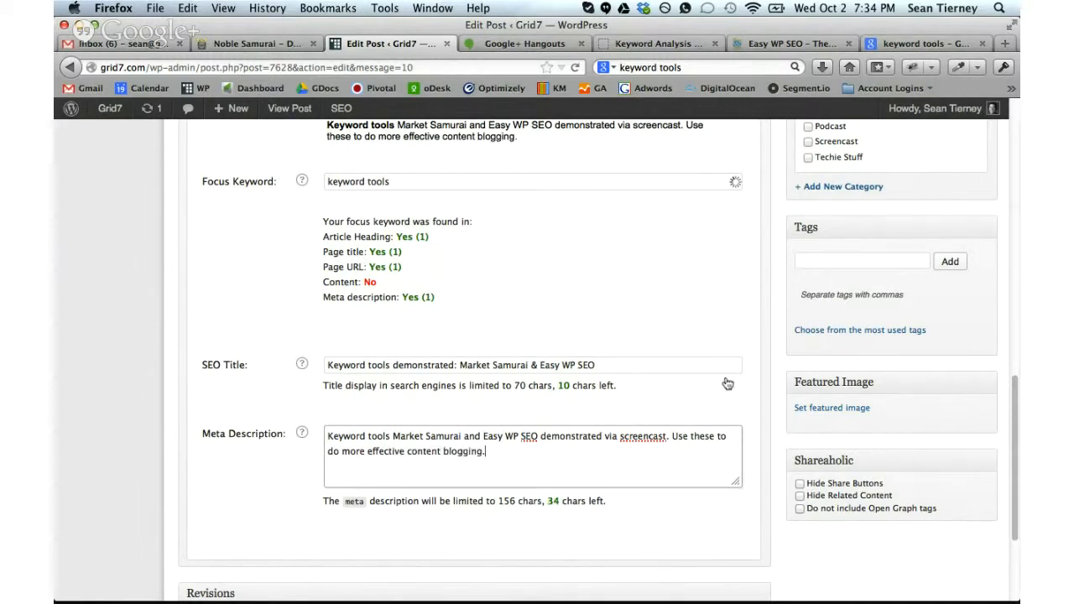
Insert "Keyword tools can dramatically improve how you blog and achieve search engine rank." as the opening sentence of the post's English body.
scroll(728, 384, "down", 3)
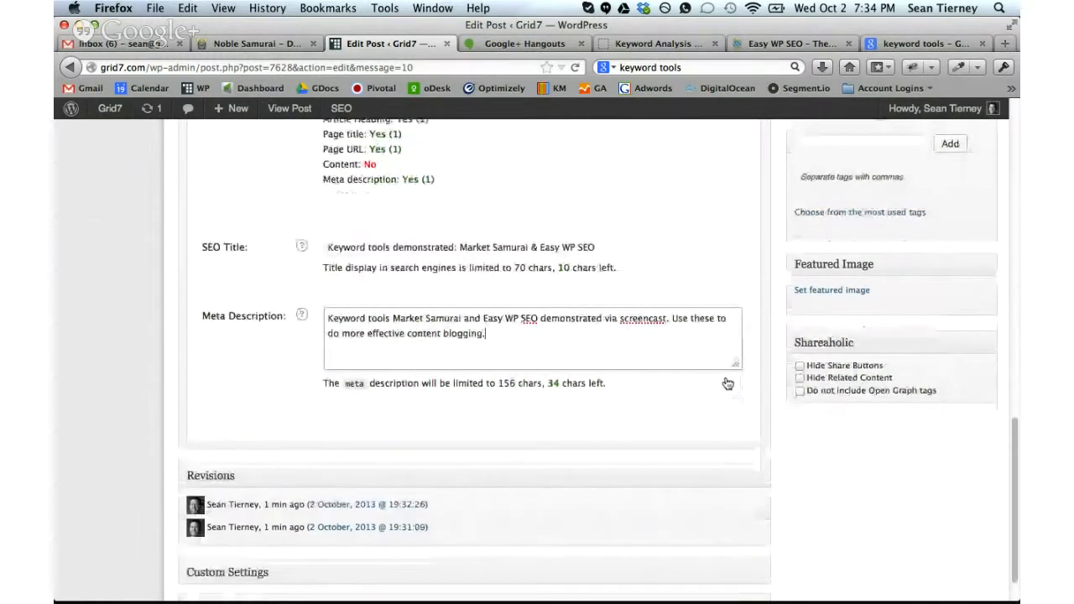
scroll(394, 378, "up", 5)
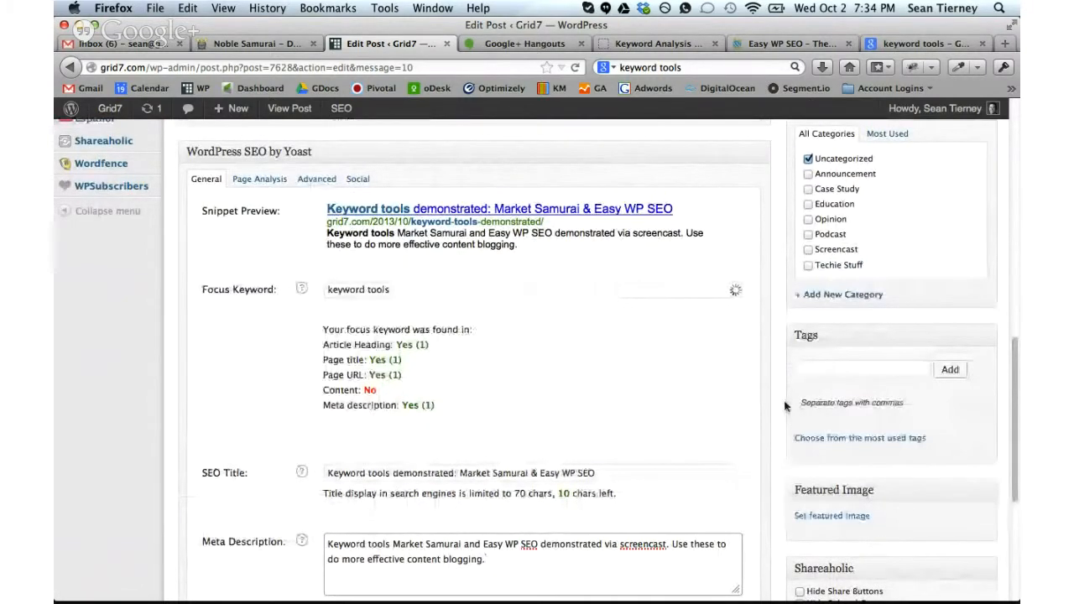
scroll(776, 377, "up", 5)
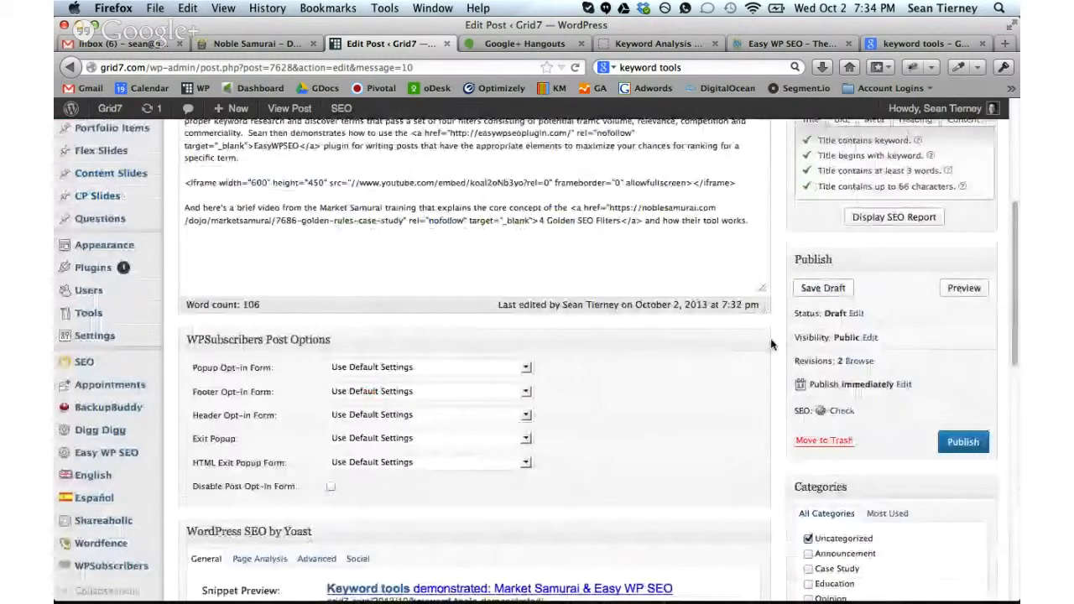
scroll(772, 344, "up", 3)
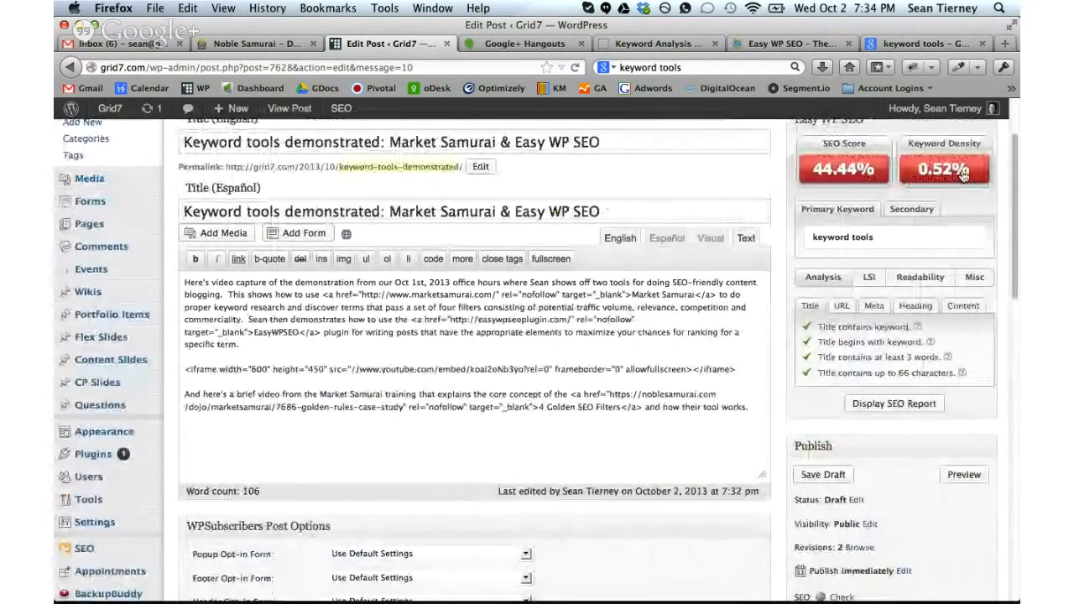
left_click(186, 285)
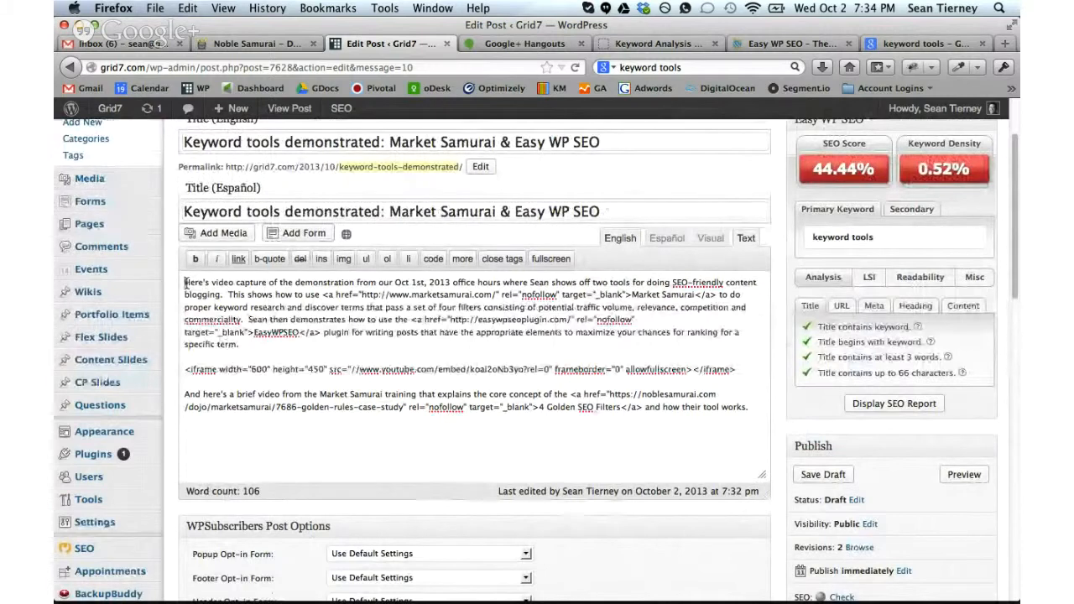
type("Keyw")
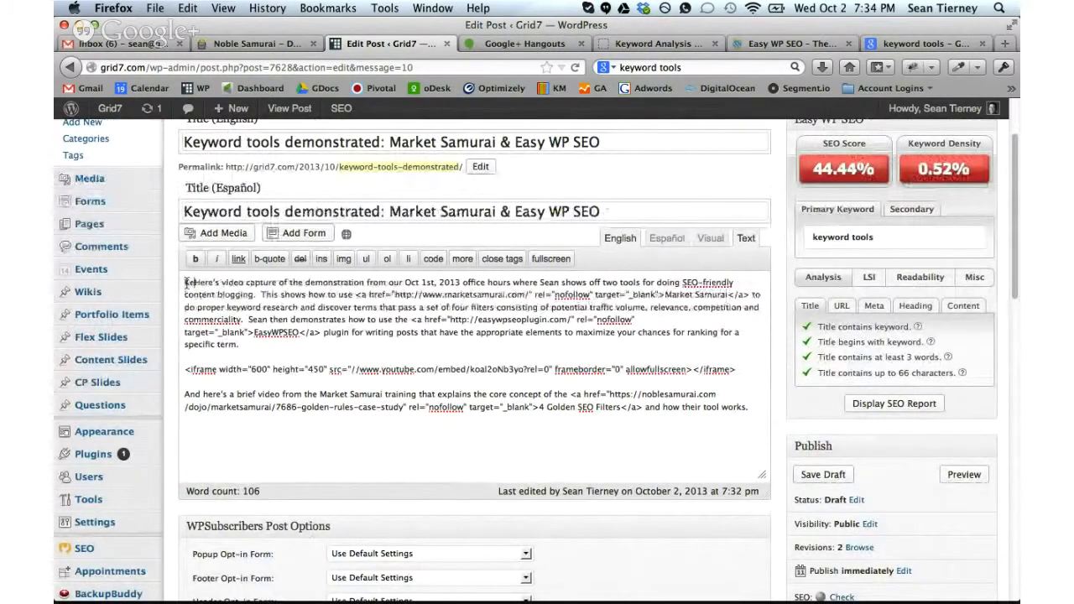
type("ord tools ")
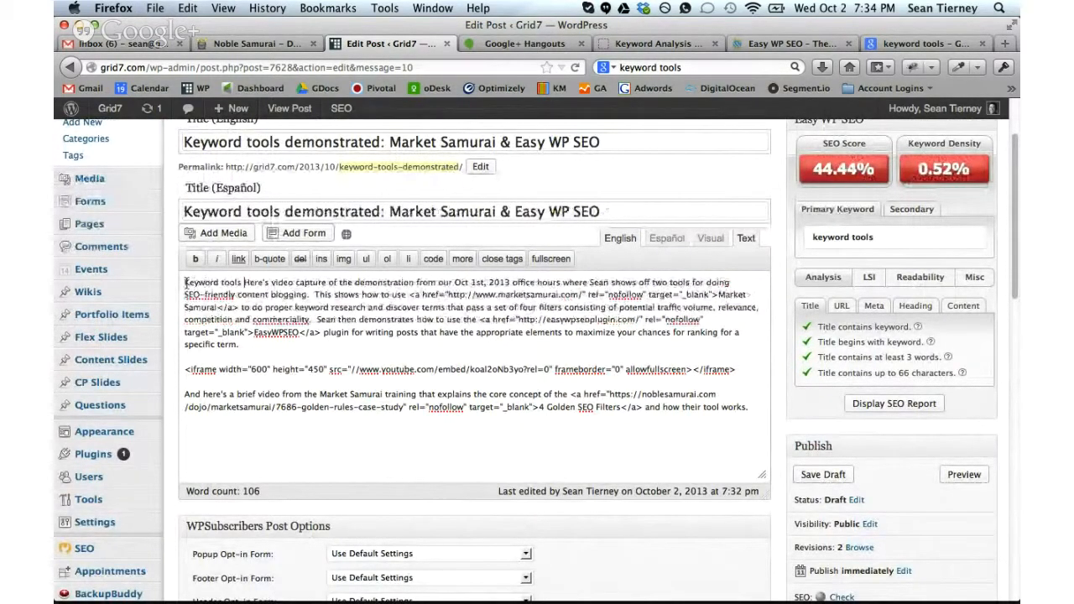
type("can dramatically ")
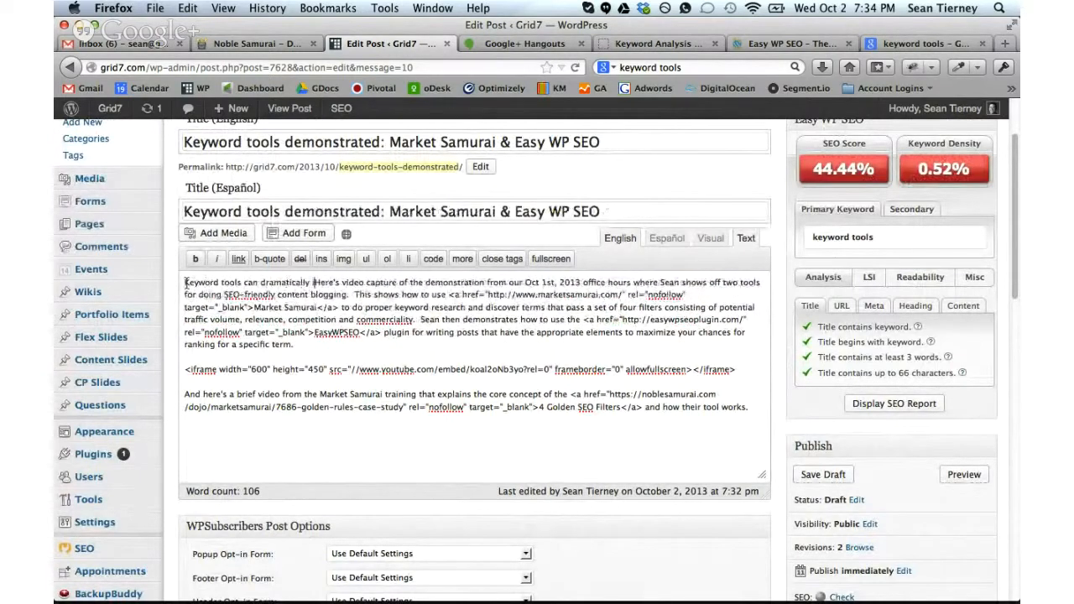
type("improve how you ")
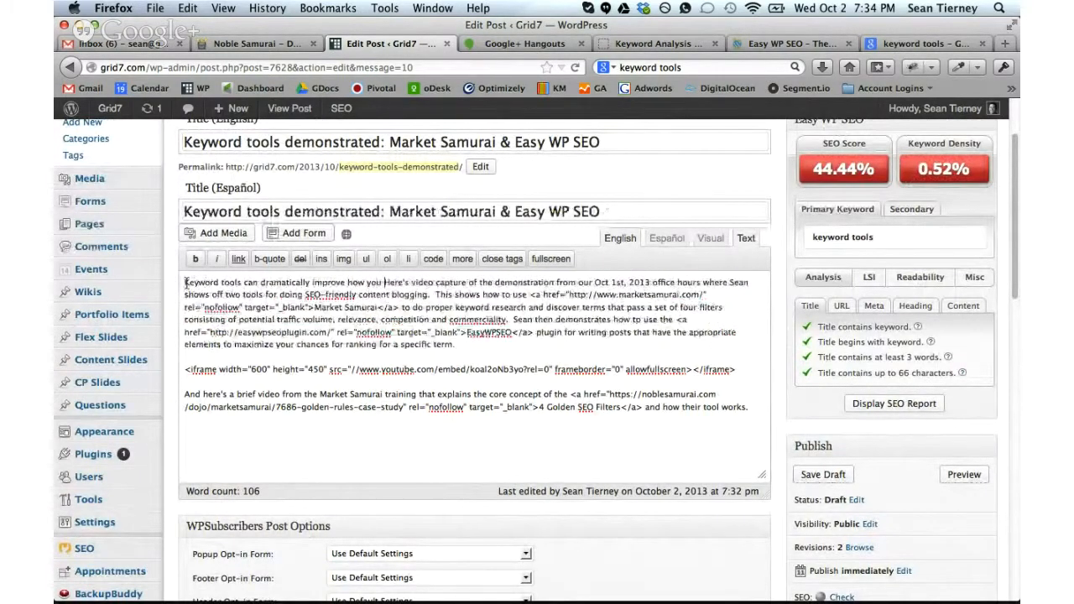
type("blog and ach")
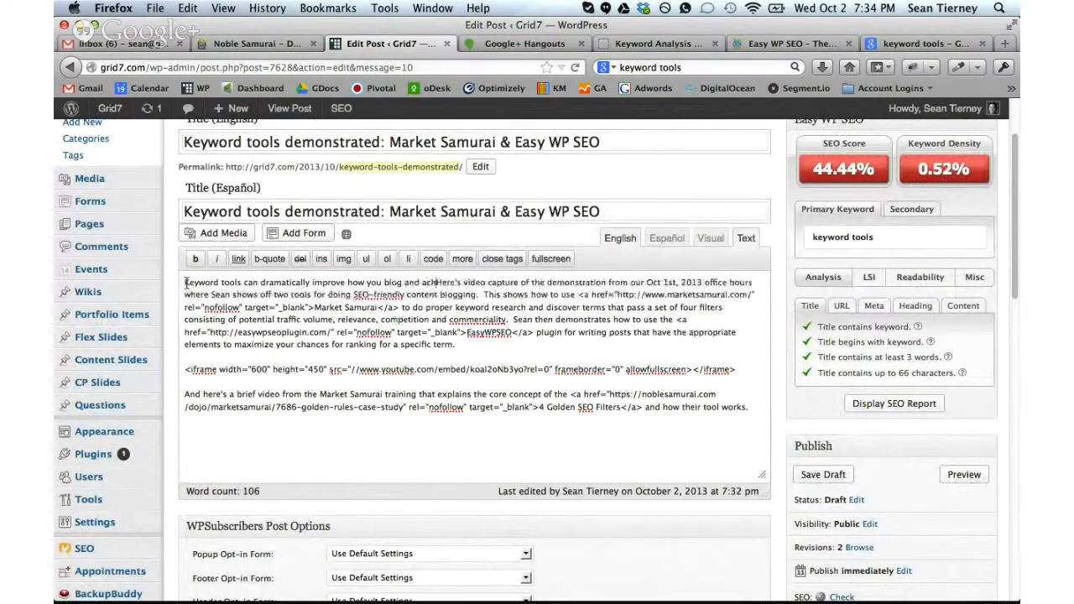
type("ieve search eng")
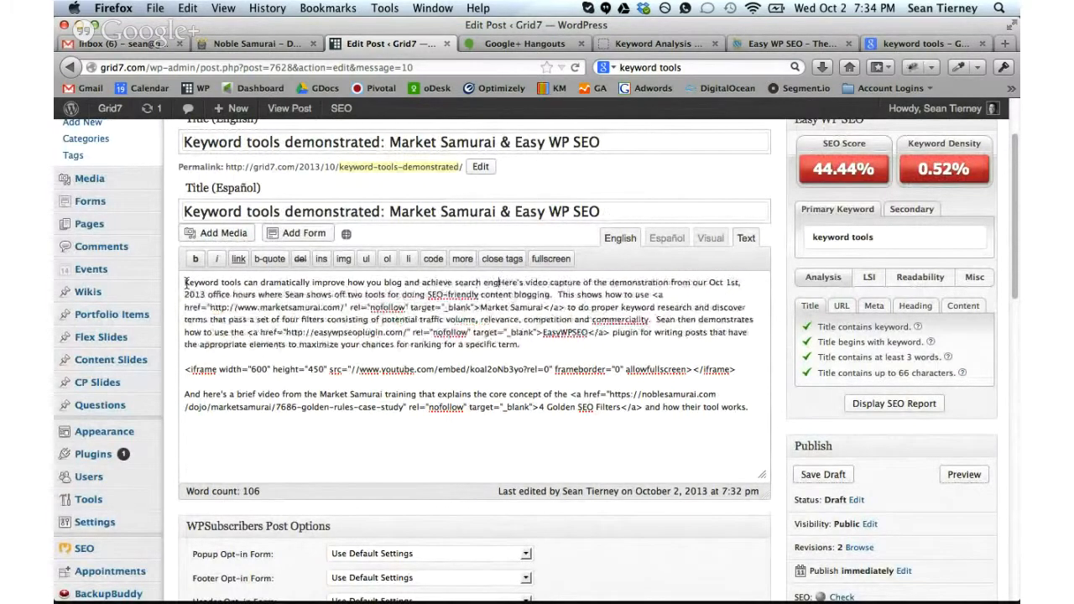
type("ine rank.")
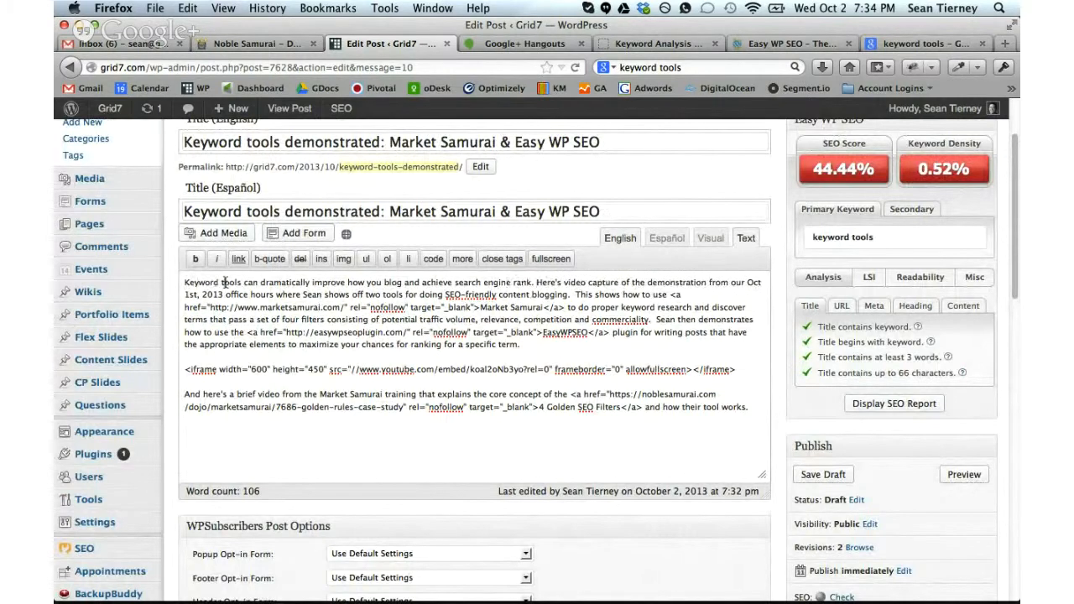
Replace "tools" with "keyword tools" in the first paragraph's phrase about showing off two tools for SEO-friendly content blogging.
left_click_drag(243, 282, 184, 282)
key("super+c")
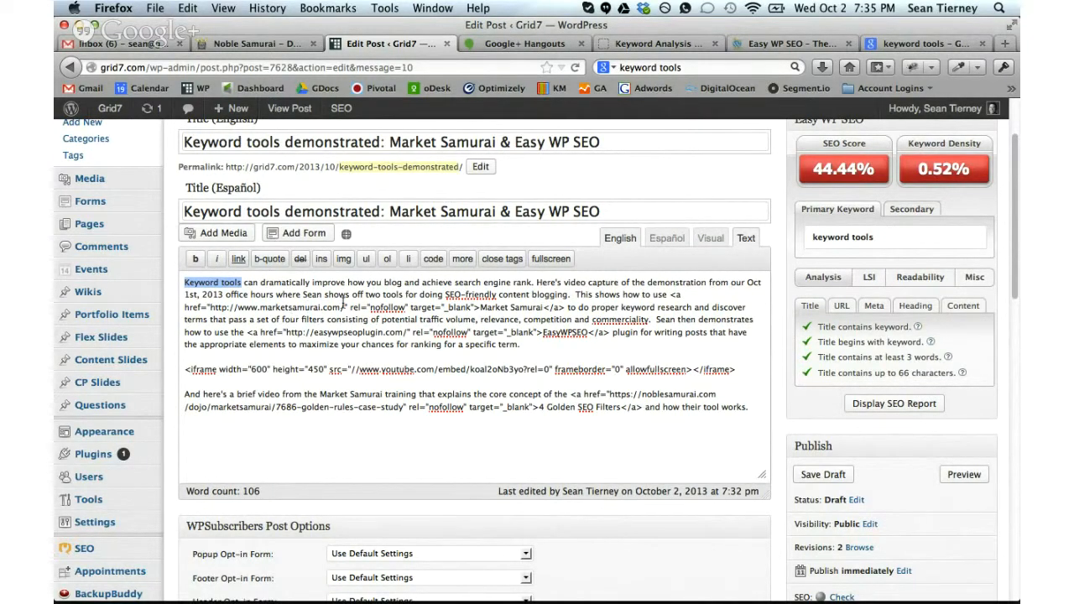
double_click(392, 294)
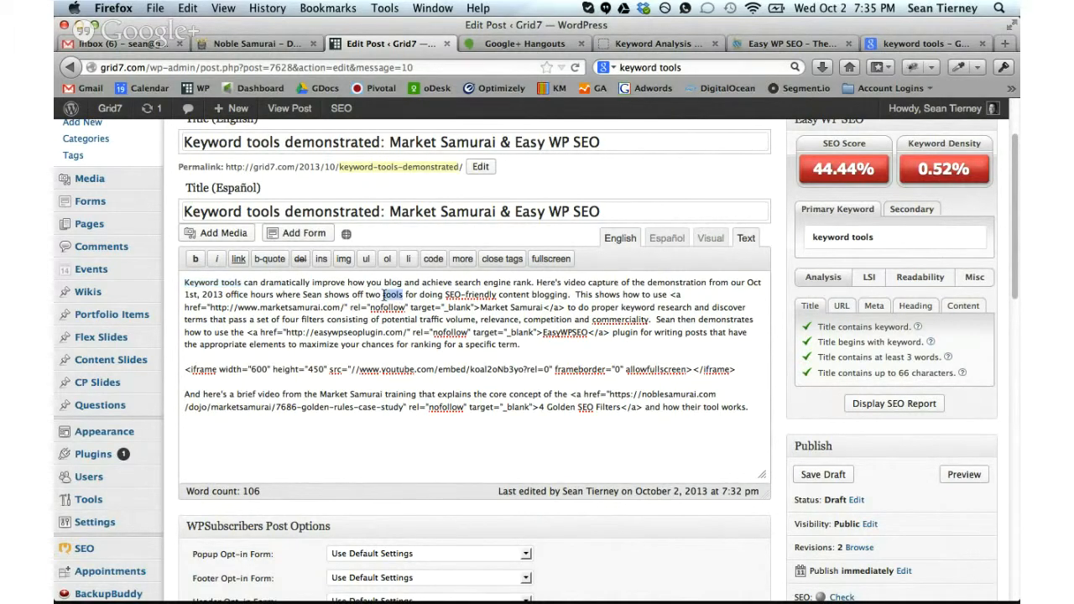
key("super+v")
key("BackSpace")
type("k")
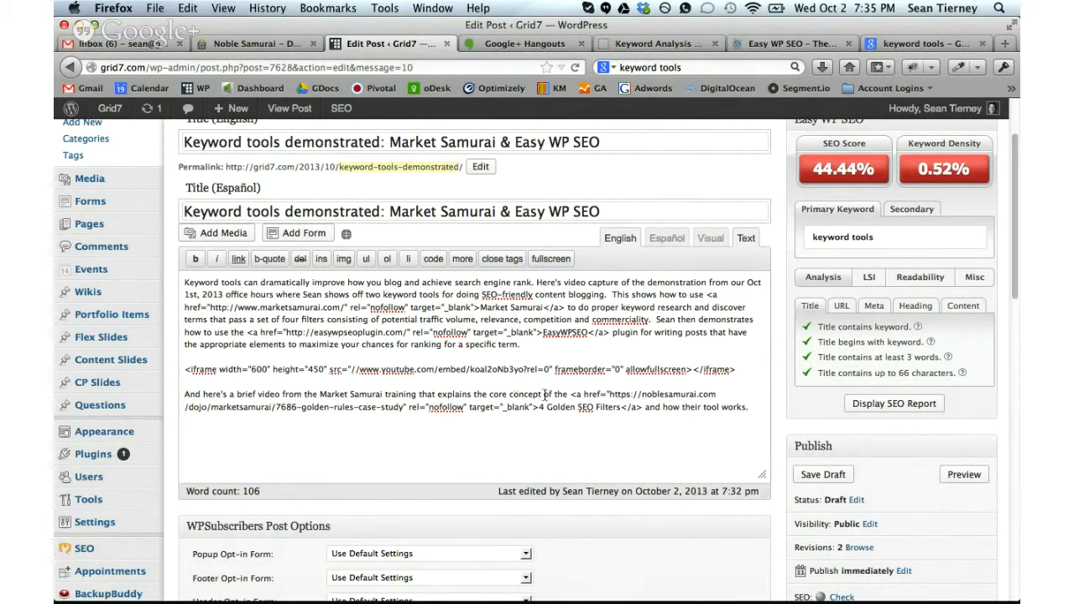
Replace "tool" in the post's closing sentence with "version of keyword tools", so it ends "how their version of keyword tools works.".
double_click(711, 407)
type("version of Keyword tools")
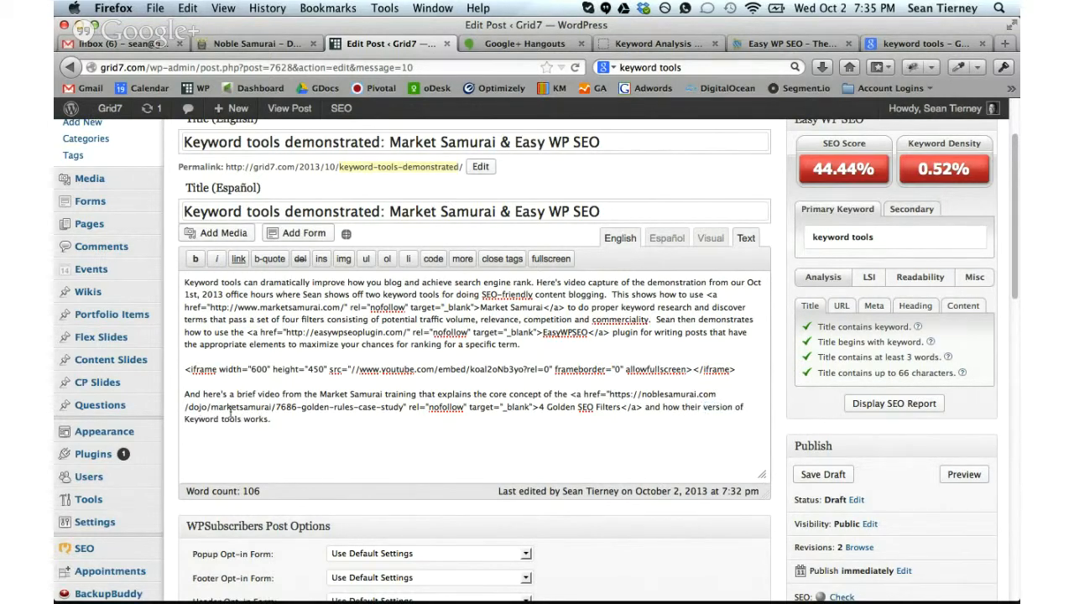
key("BackSpace")
type("k")
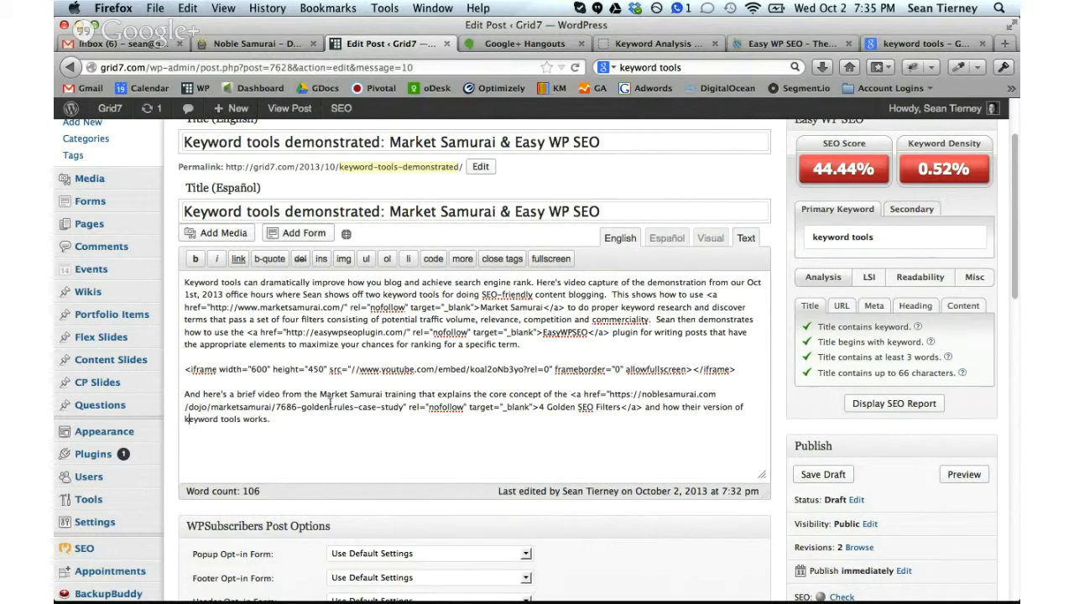
left_click(312, 428)
Save the post draft and review the updated SEO score and Yoast focus keyword checks.
scroll(783, 366, "down", 5)
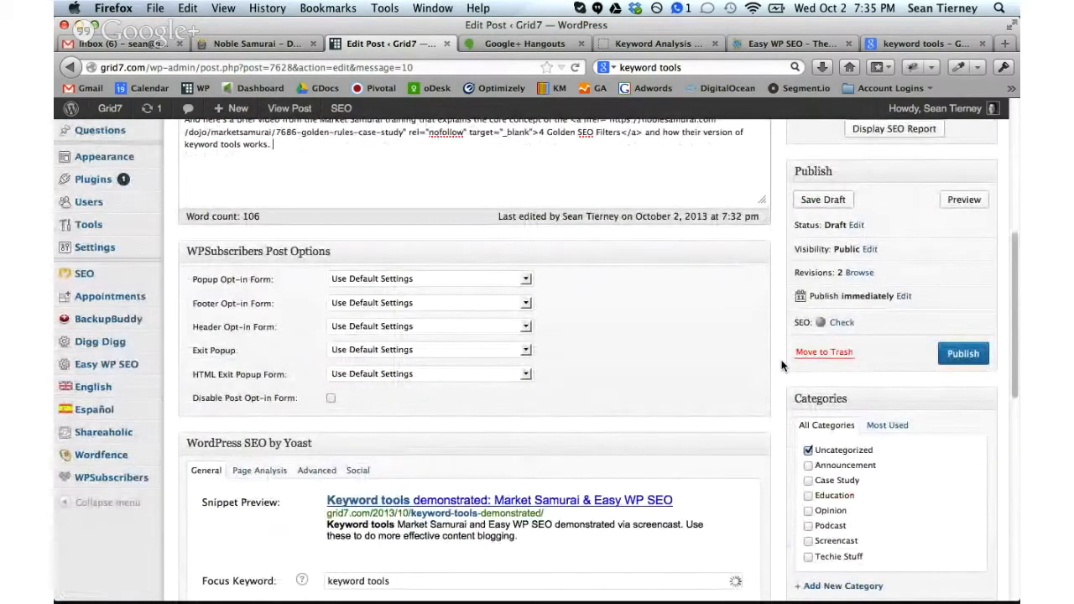
left_click(823, 200)
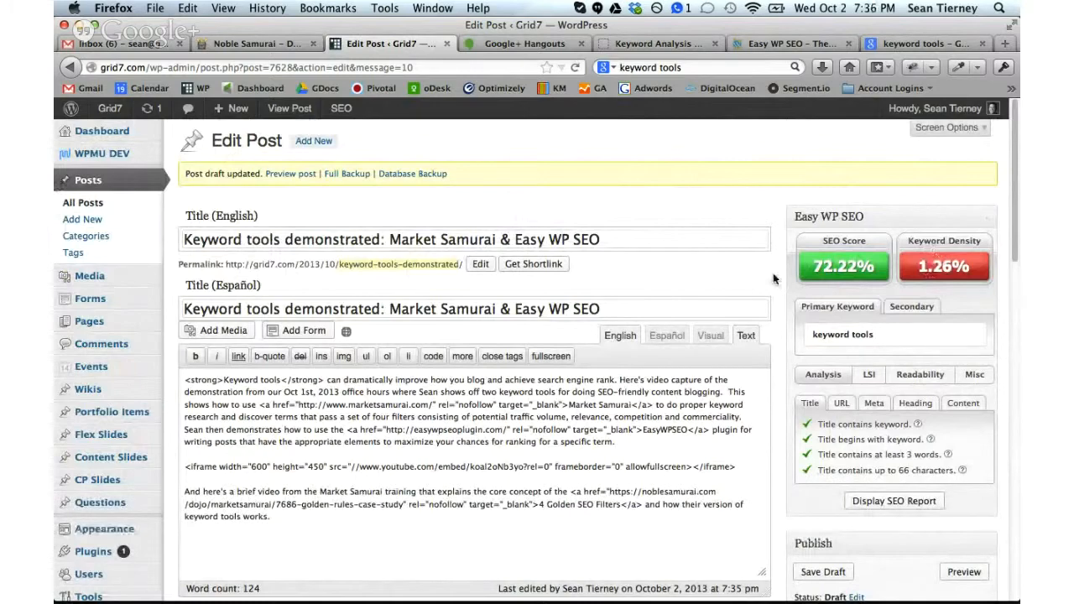
scroll(775, 278, "down", 5)
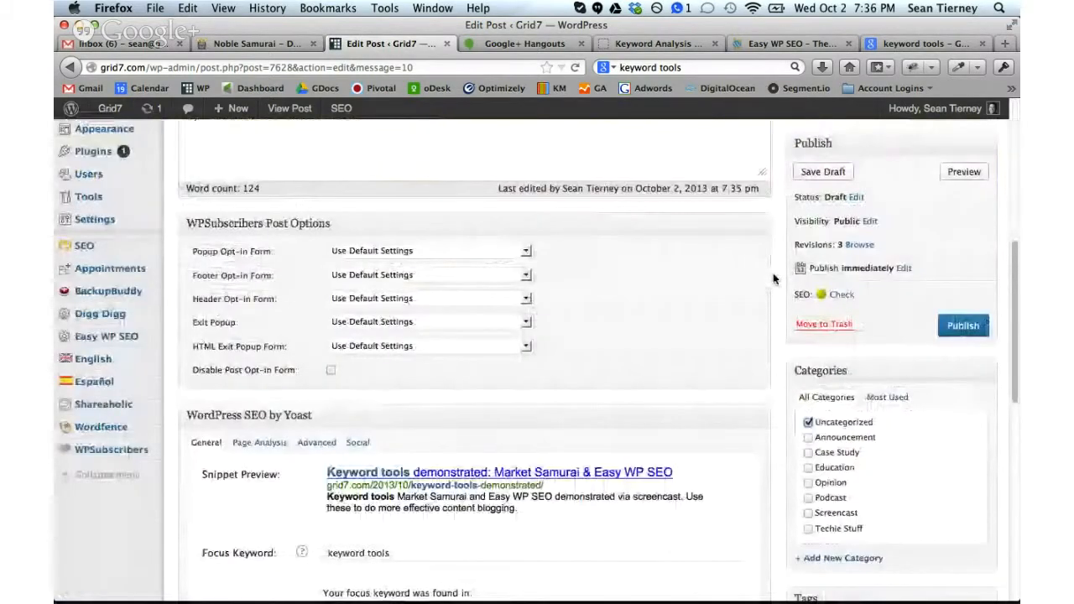
scroll(775, 278, "down", 5)
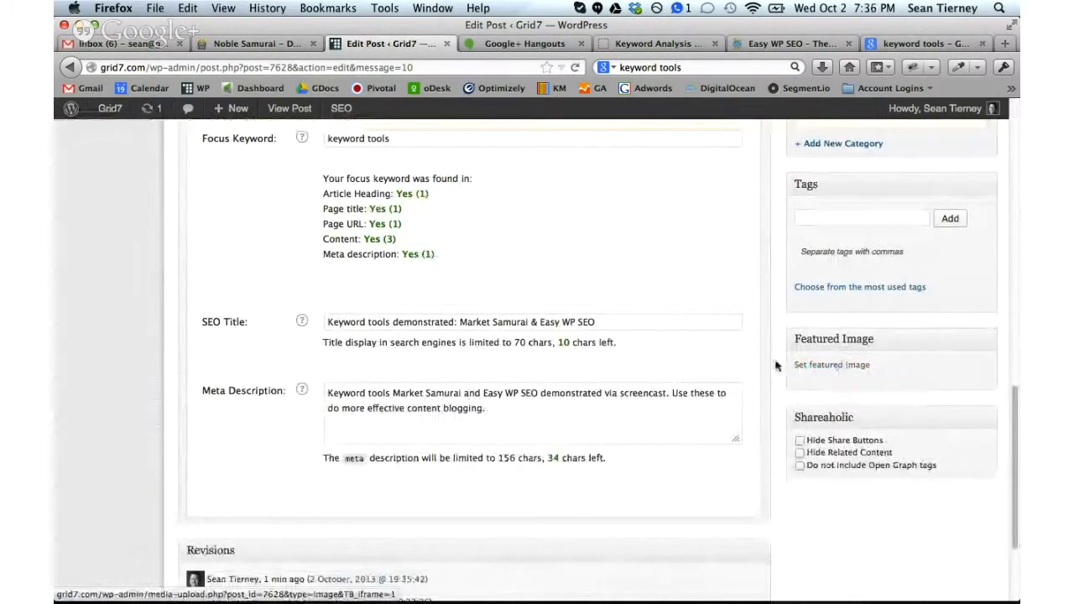
Review the post's body, SEO score and Yoast focus keyword checks, and view the Market Samurai Dojo training page.
scroll(775, 366, "up", 5)
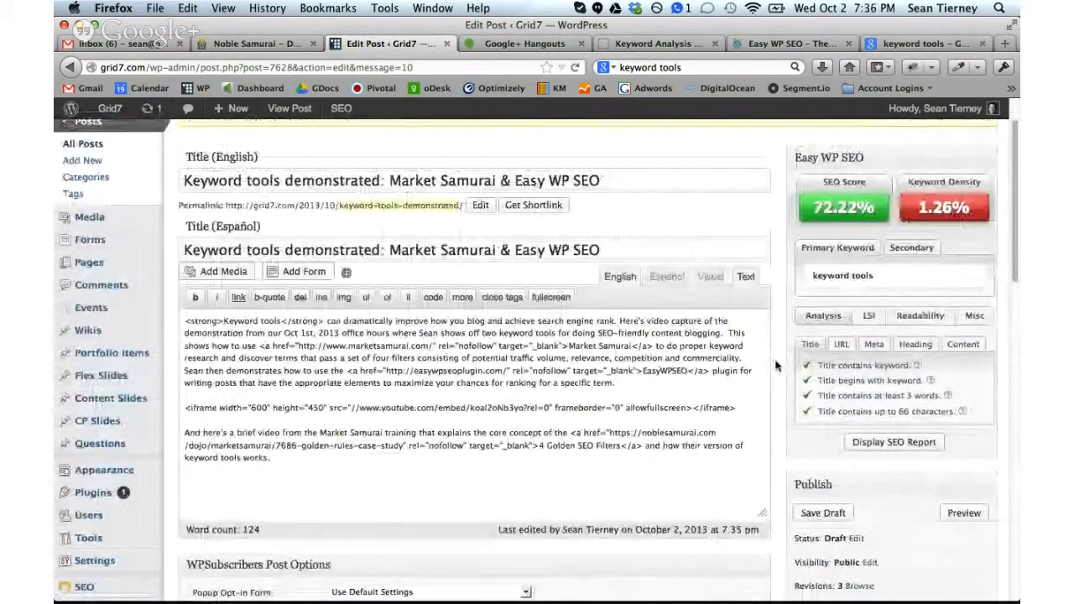
scroll(776, 366, "down", 5)
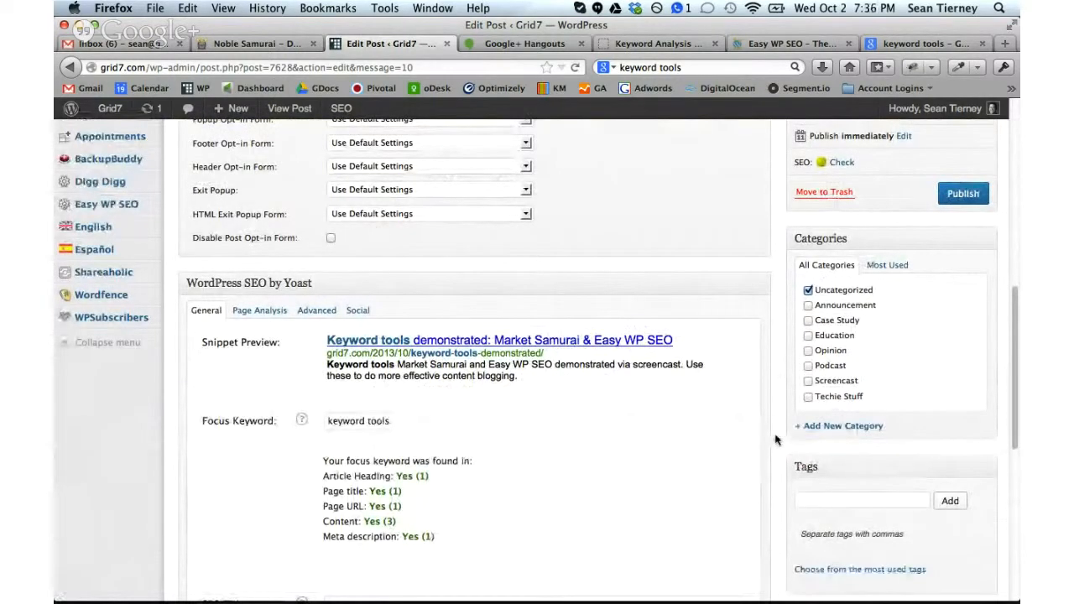
scroll(777, 440, "up", 10)
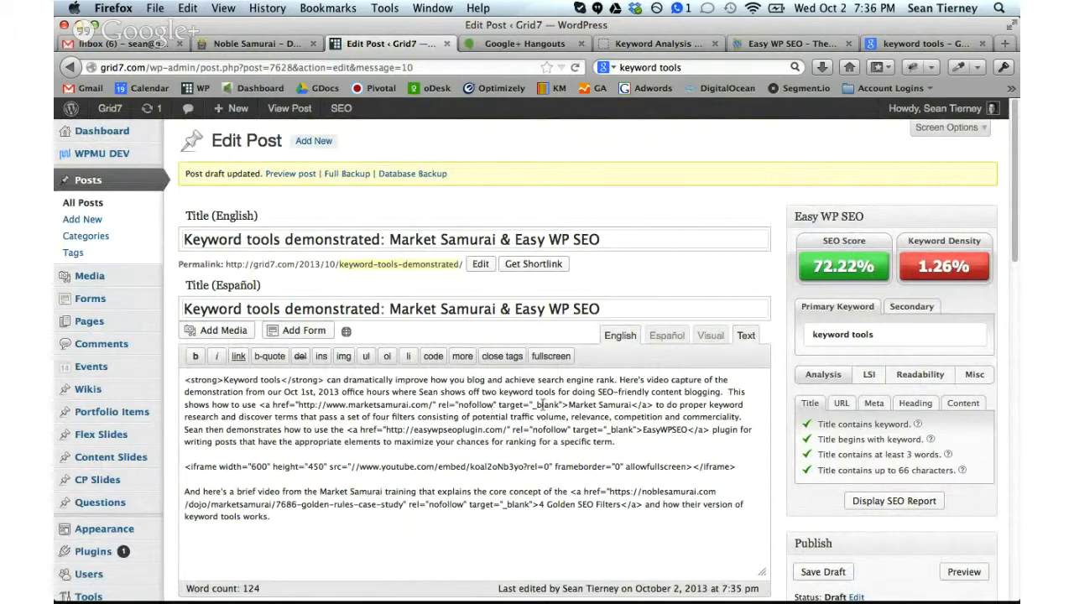
scroll(787, 414, "down", 8)
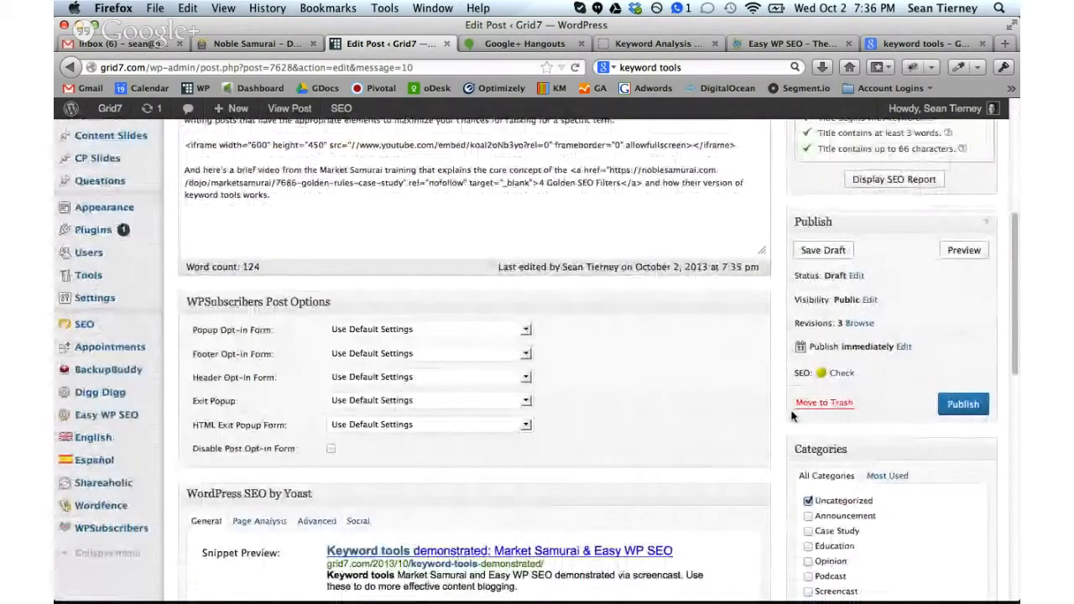
scroll(789, 407, "up", 8)
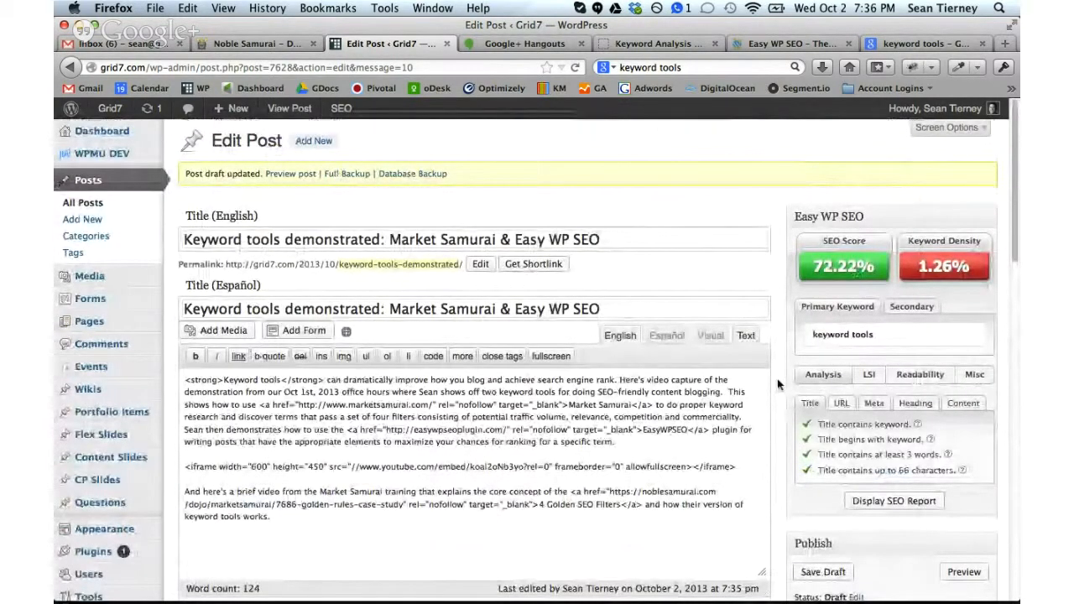
left_click(257, 43)
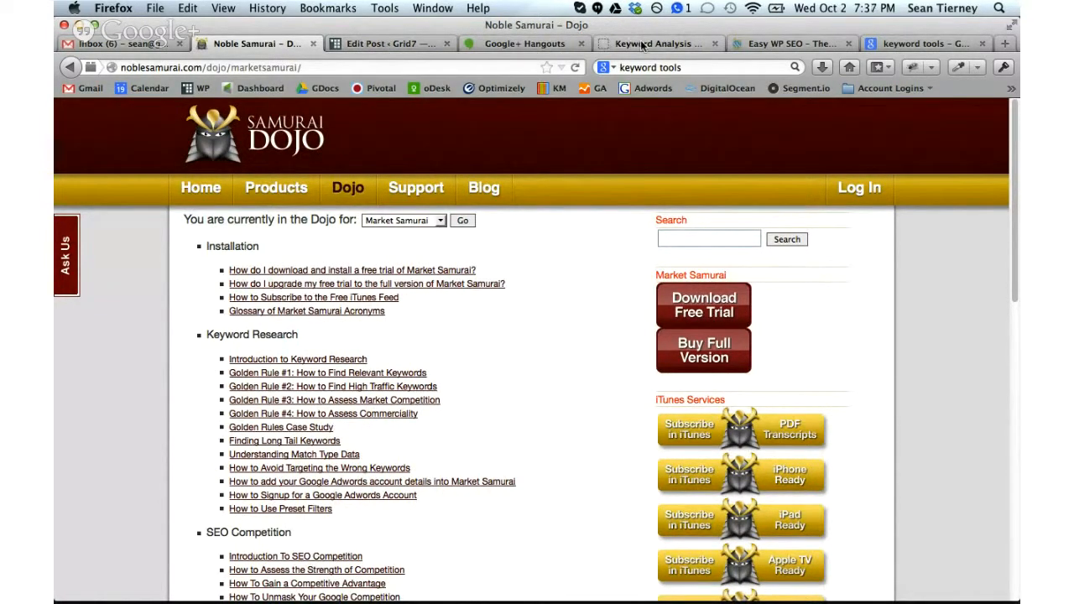
Go to the grid7.com home page from the post editor, open its Upcoming Events page, and look over the physical and virtual events.
left_click(395, 43)
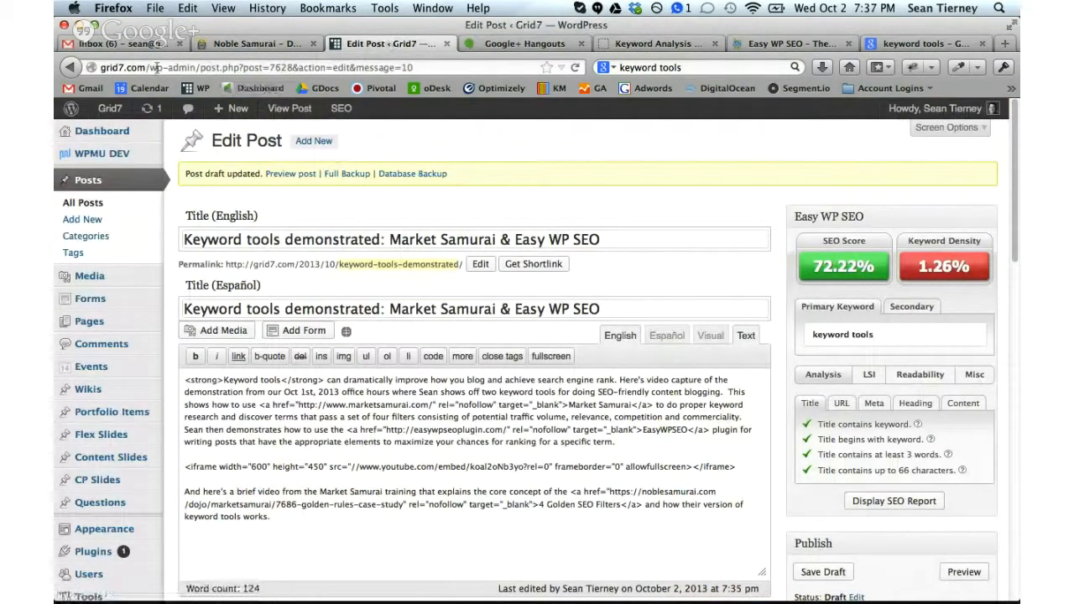
left_click_drag(152, 67, 268, 149)
key("BackSpace")
key("Return")
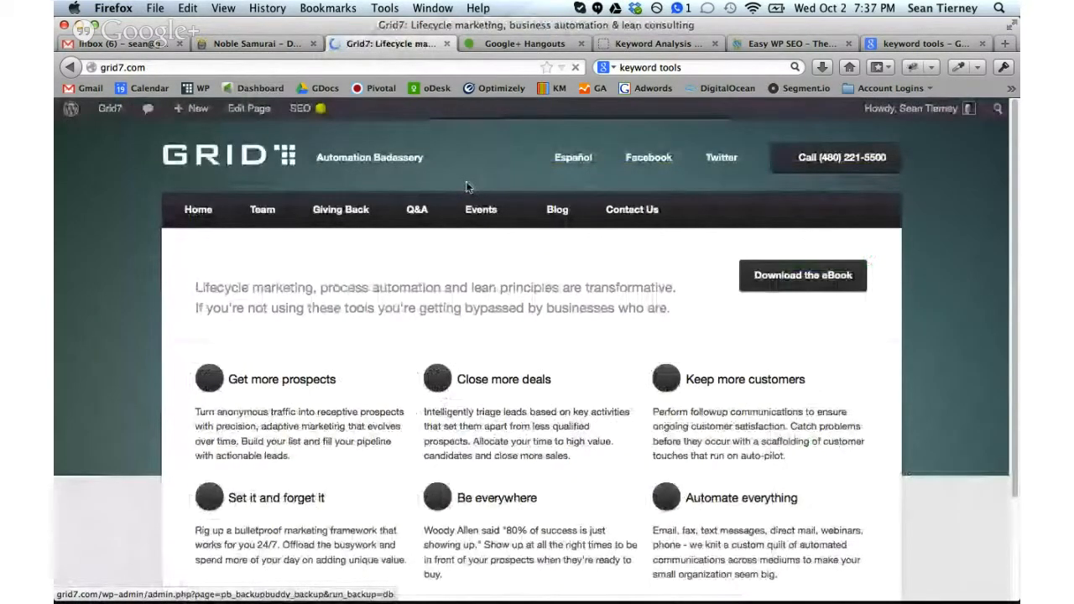
left_click(483, 211)
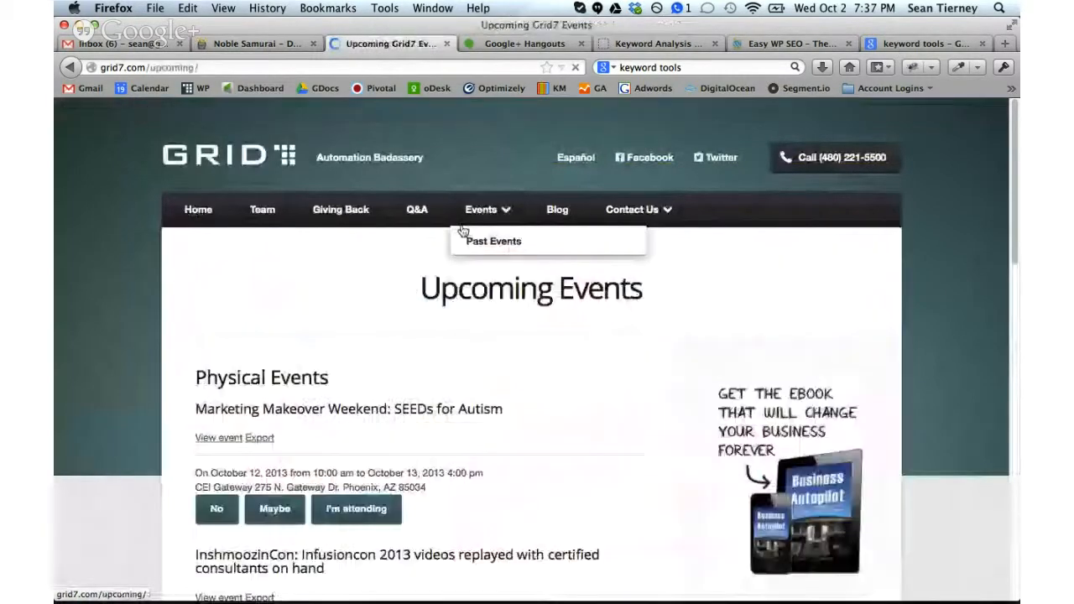
scroll(127, 331, "down", 9)
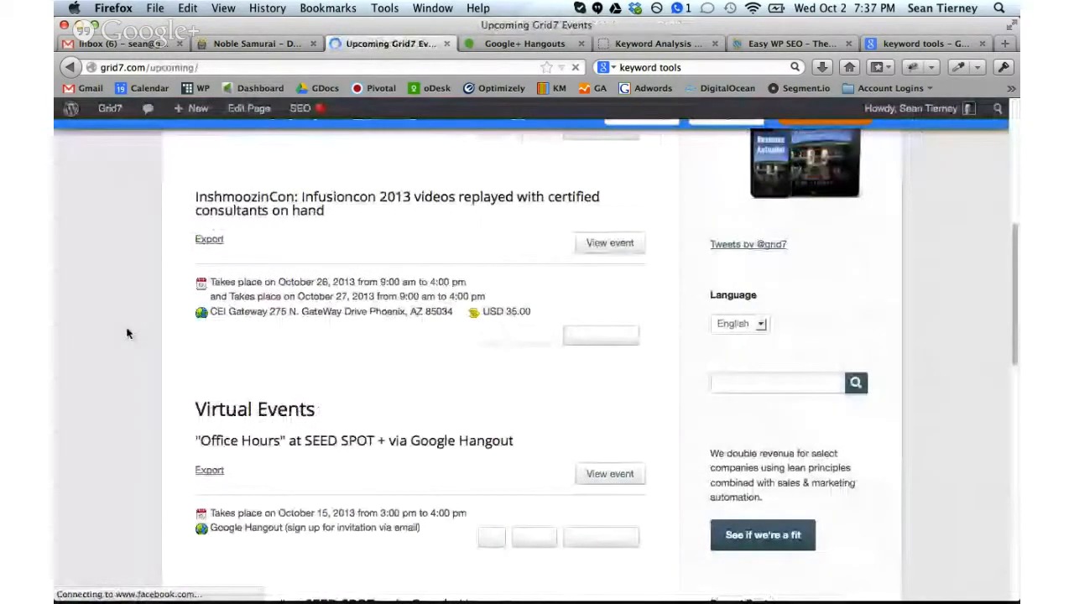
scroll(443, 464, "down", 1)
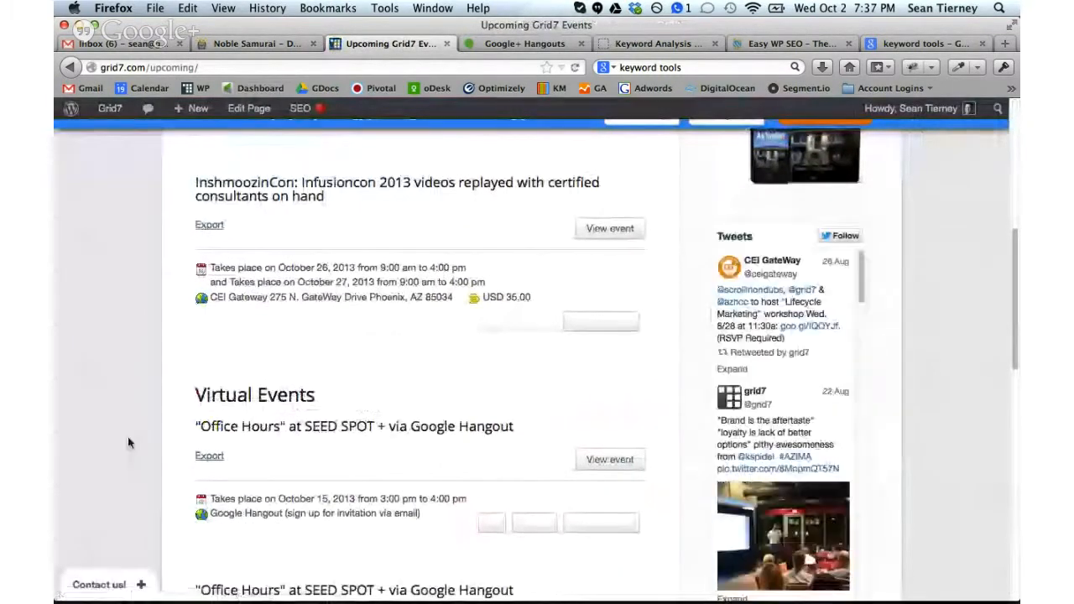
scroll(127, 436, "up", 10)
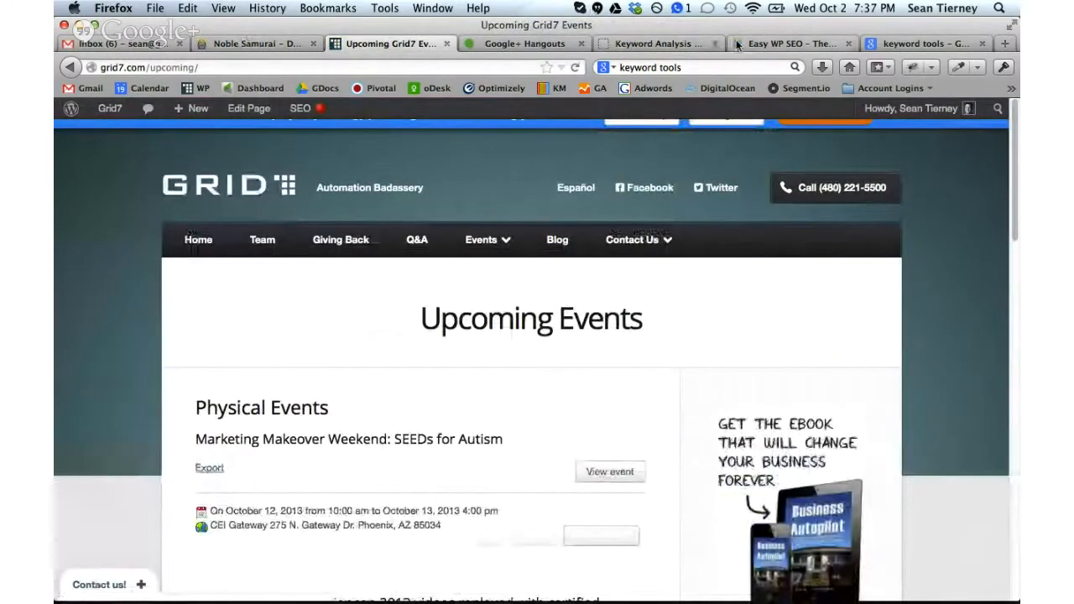
Switch to the Google+ Hangouts broadcast page.
left_click(509, 45)
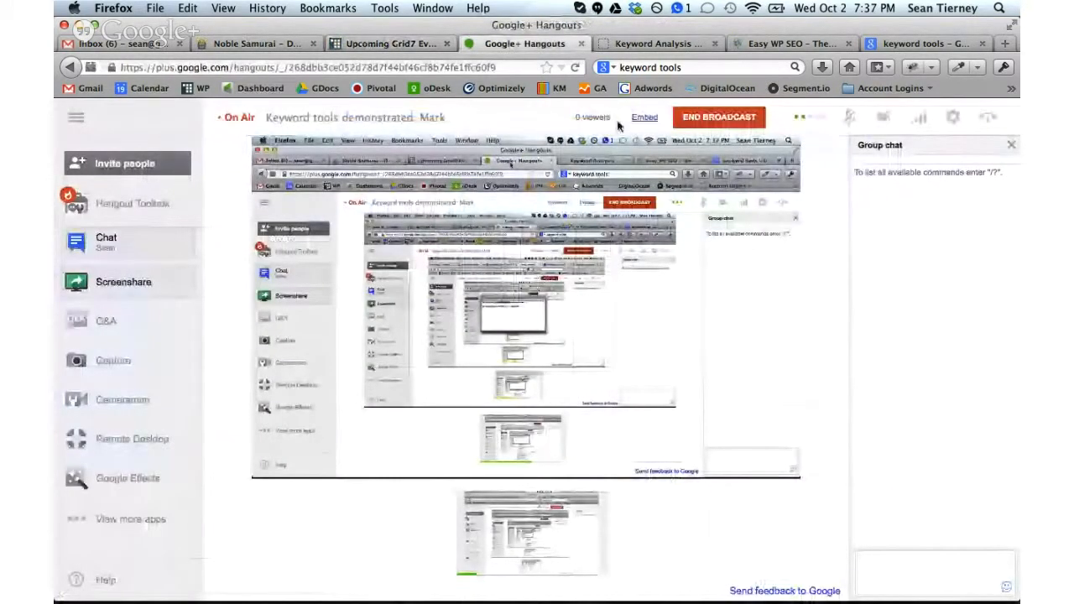